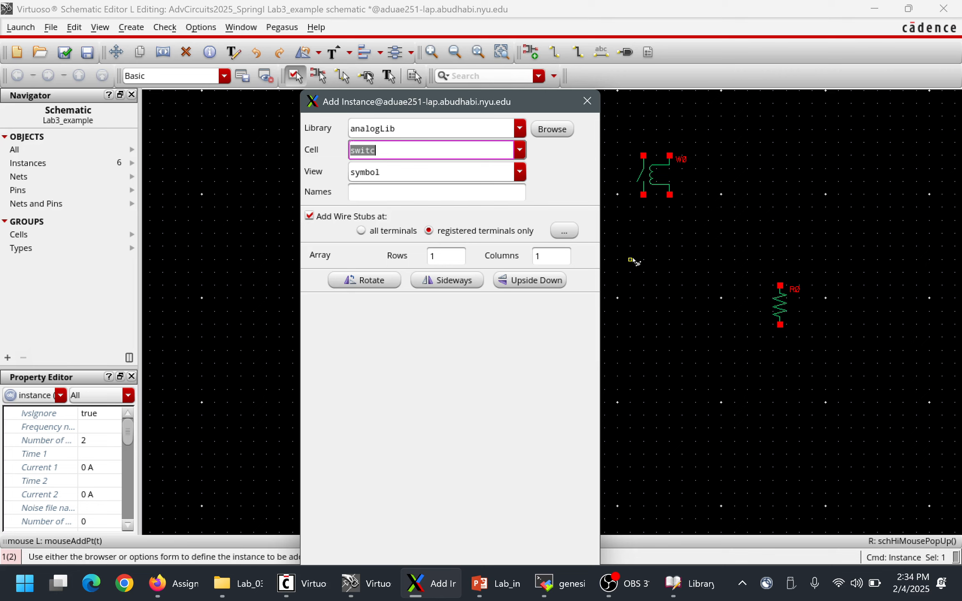
Place a vpwl voltage source symbol from analogLib beside the switch, level with its terminals.
{"action": "type", "text": "v"}
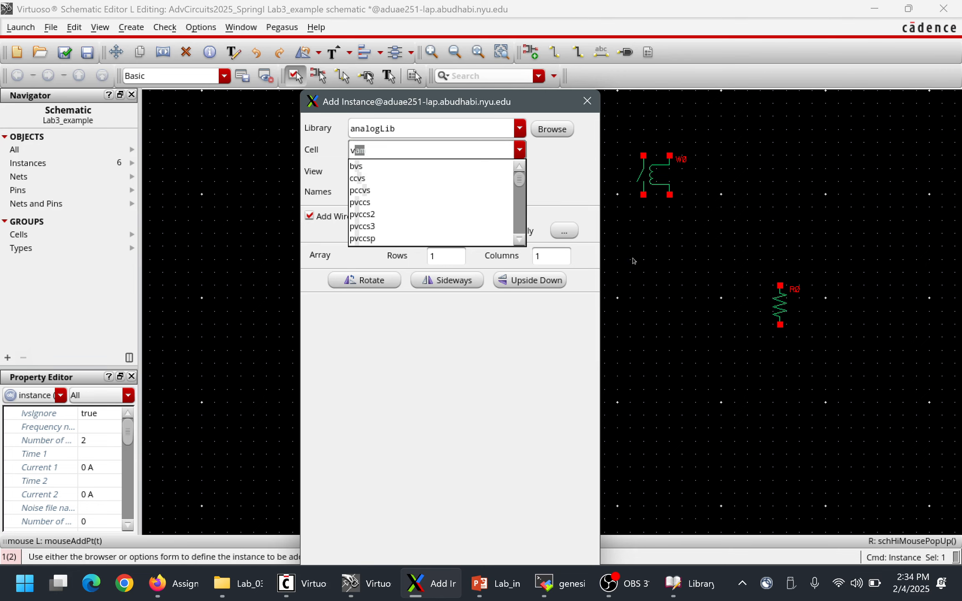
{"action": "type", "text": "pwl"}
{"action": "key", "text": "Return"}
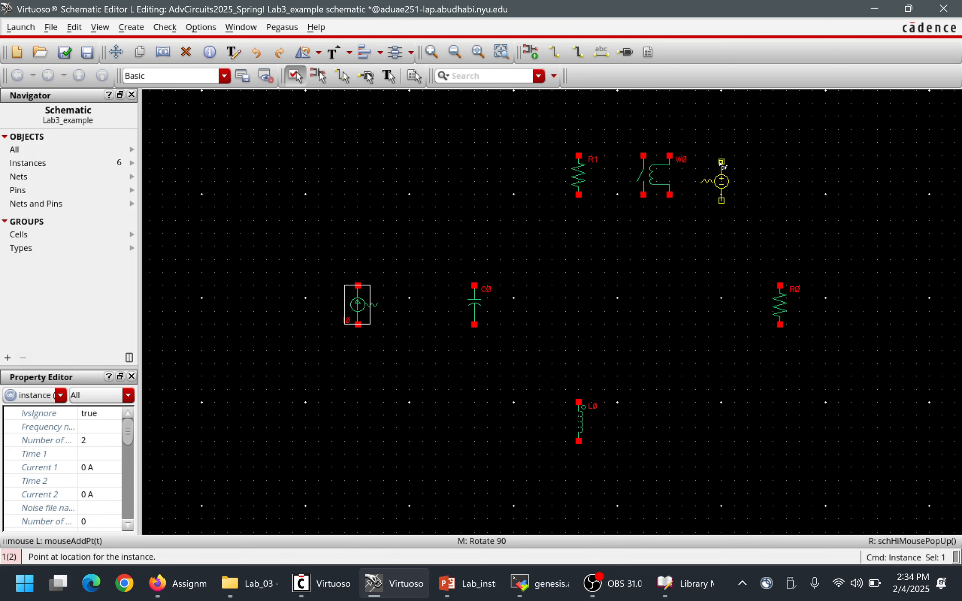
{"action": "left_click", "coordinate": [722, 160]}
{"action": "key", "text": "Escape"}
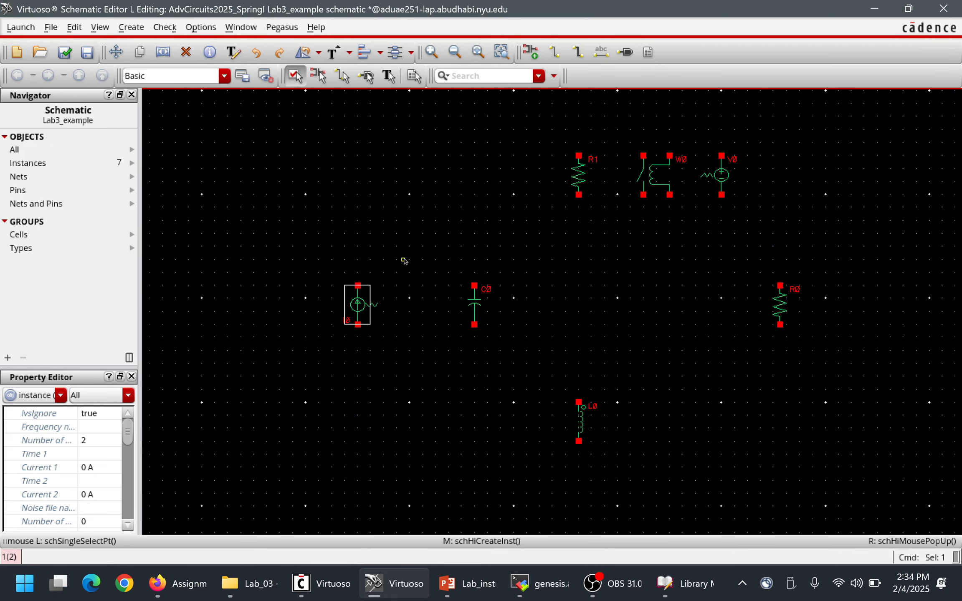
Wire the current source's upper terminal to R1's upper terminal and R1's lower terminal to the inductor's upper terminal.
{"action": "key", "text": "w"}
{"action": "left_click", "coordinate": [358, 285]}
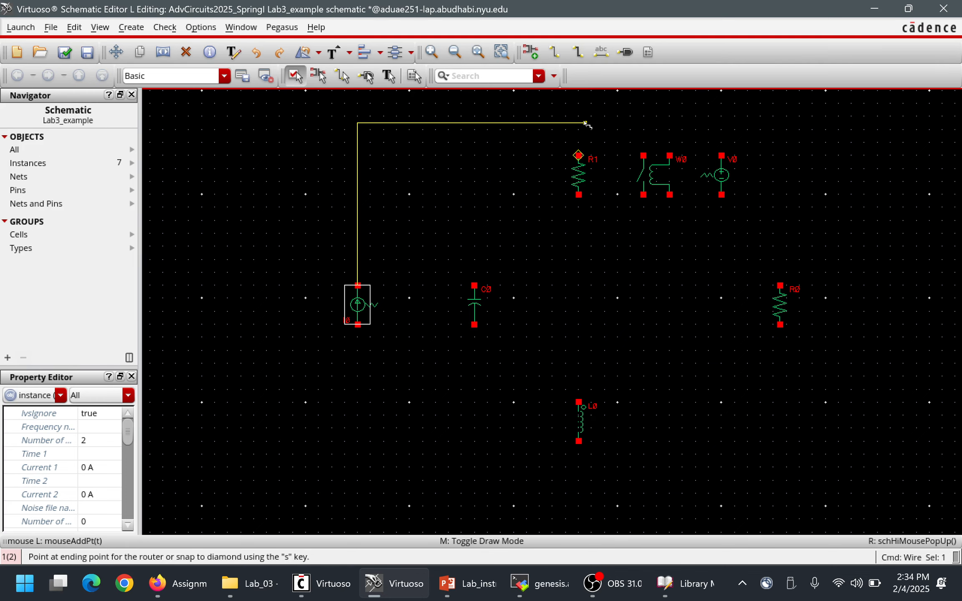
{"action": "left_click", "coordinate": [578, 156]}
{"action": "left_click", "coordinate": [578, 194]}
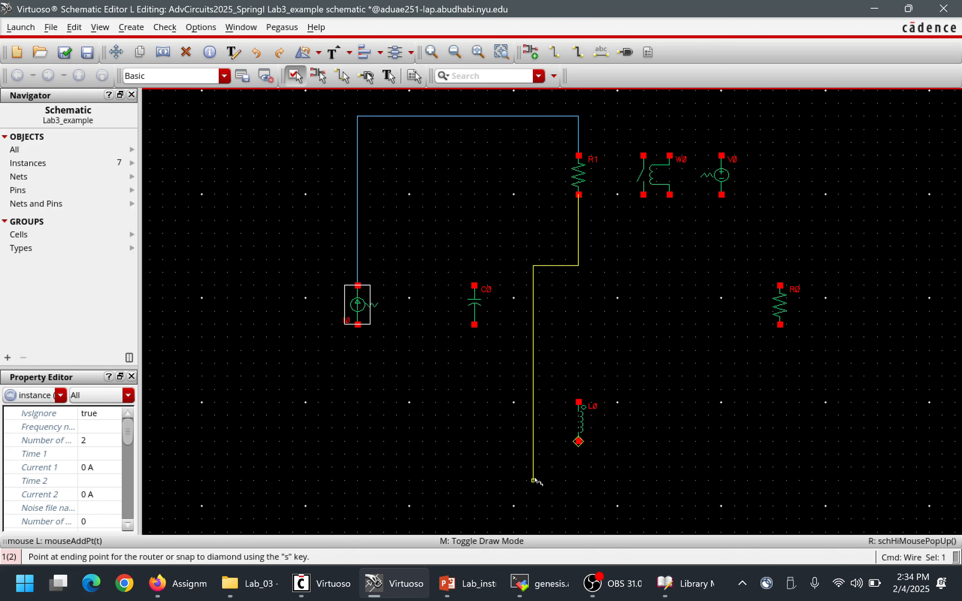
{"action": "left_click", "coordinate": [578, 402]}
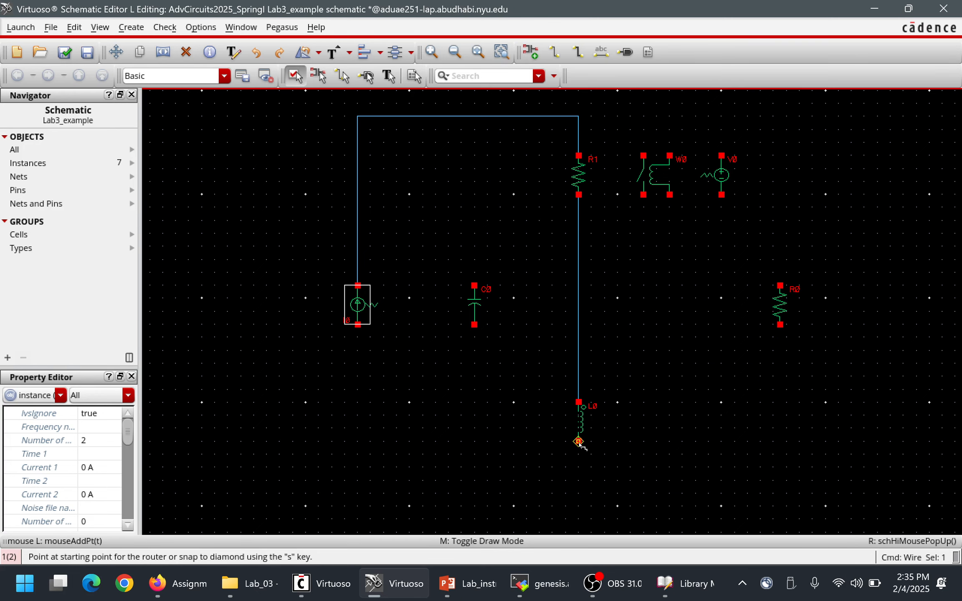
Wire the capacitor between the upper rail and the inductor's lower terminal, and connect the current source's lower terminal to that lower node.
{"action": "left_click", "coordinate": [579, 441]}
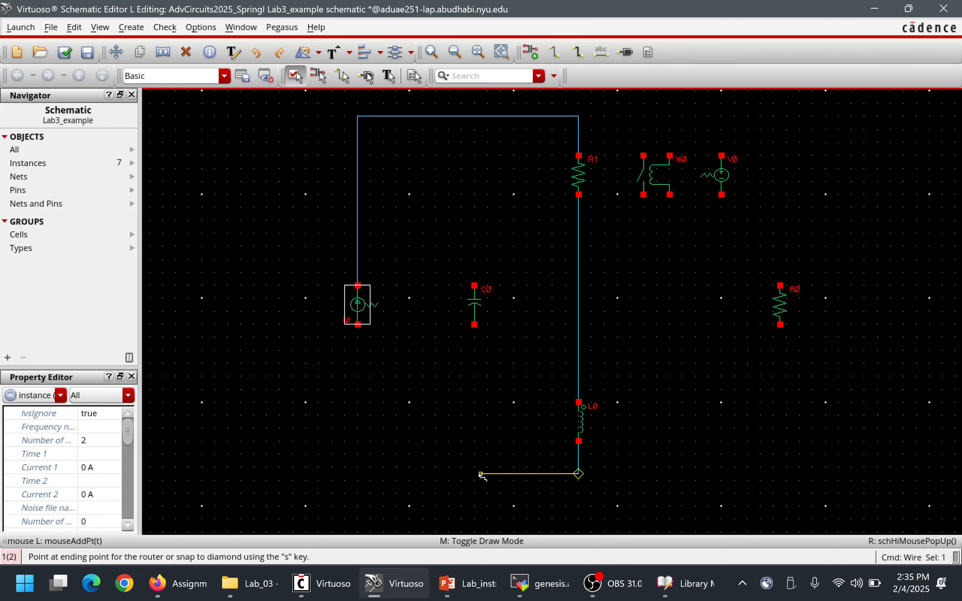
{"action": "left_click", "coordinate": [474, 473]}
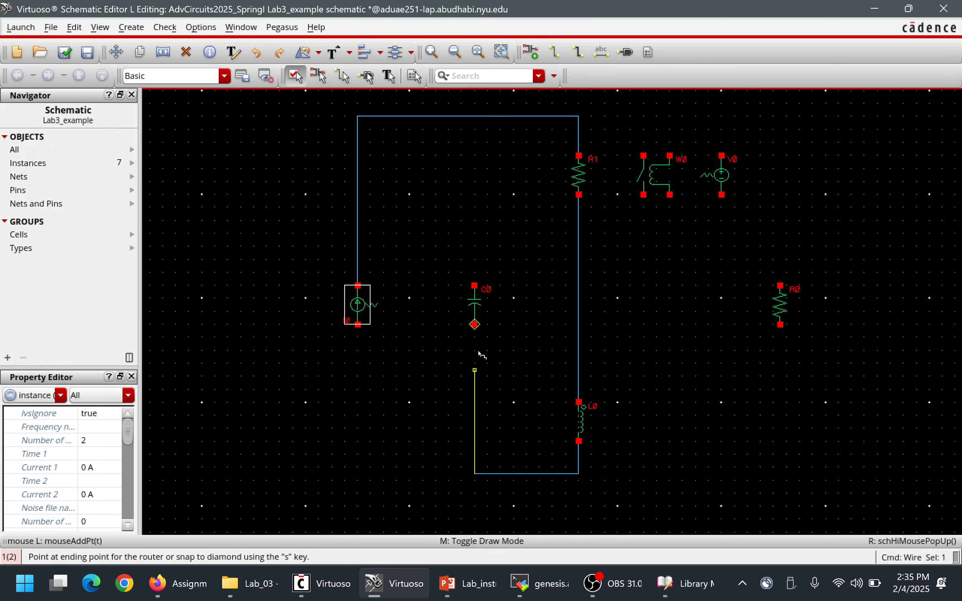
{"action": "left_click", "coordinate": [474, 325]}
{"action": "left_click", "coordinate": [475, 285]}
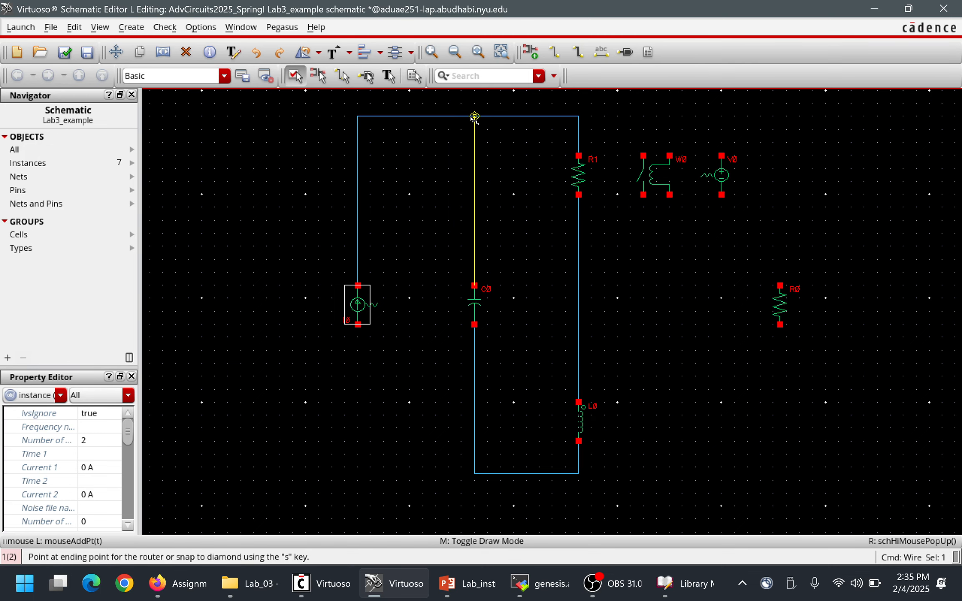
{"action": "left_click", "coordinate": [473, 117]}
{"action": "left_click", "coordinate": [358, 325]}
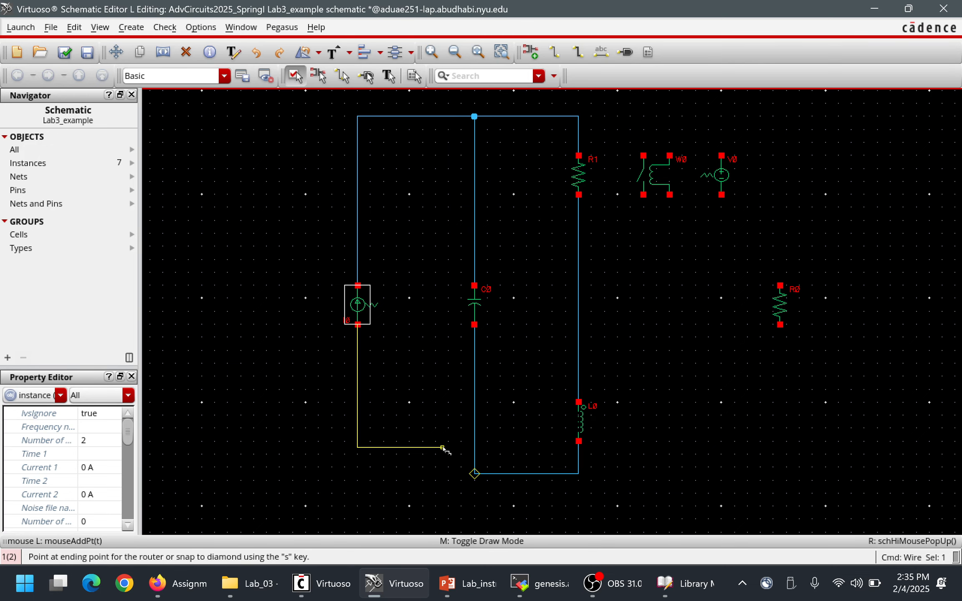
{"action": "left_click", "coordinate": [475, 473]}
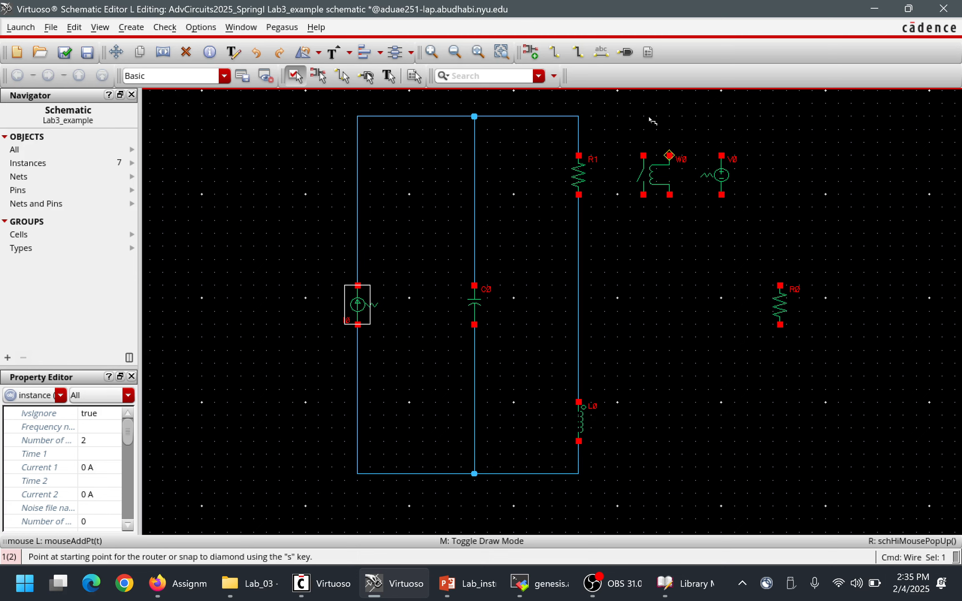
Wire the contact side of switch W0 in parallel with resistor R1.
{"action": "left_click", "coordinate": [578, 116]}
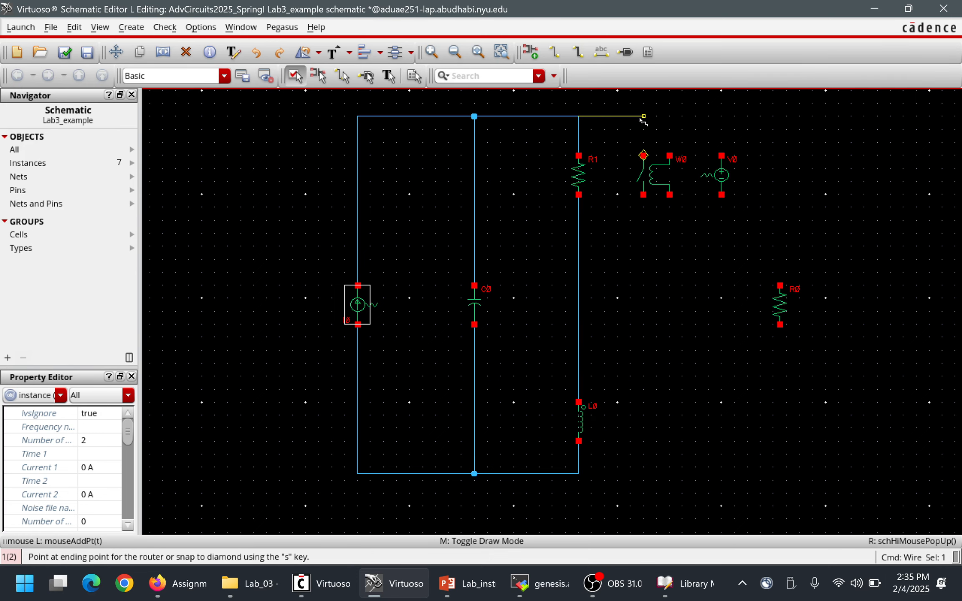
{"action": "left_click", "coordinate": [643, 156]}
{"action": "left_click", "coordinate": [643, 195]}
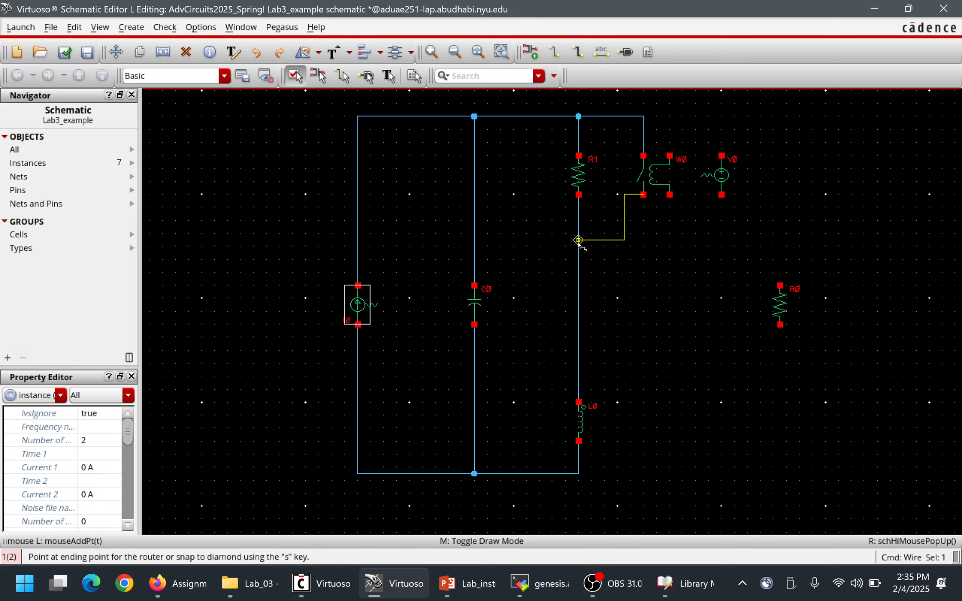
{"action": "left_click", "coordinate": [643, 240]}
{"action": "left_click", "coordinate": [578, 233]}
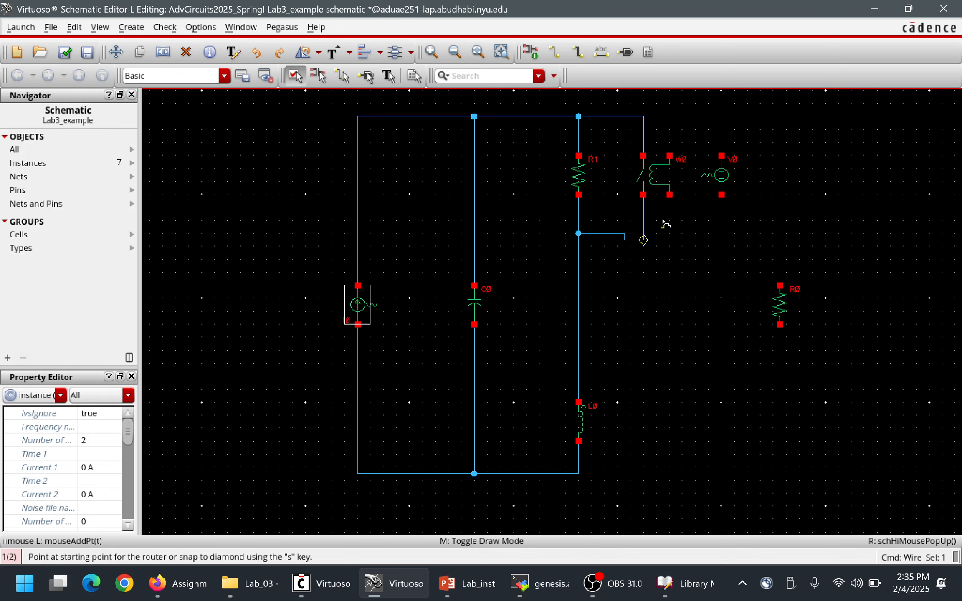
Wire voltage source V0 across the two control terminals of switch W0.
{"action": "left_click", "coordinate": [669, 156]}
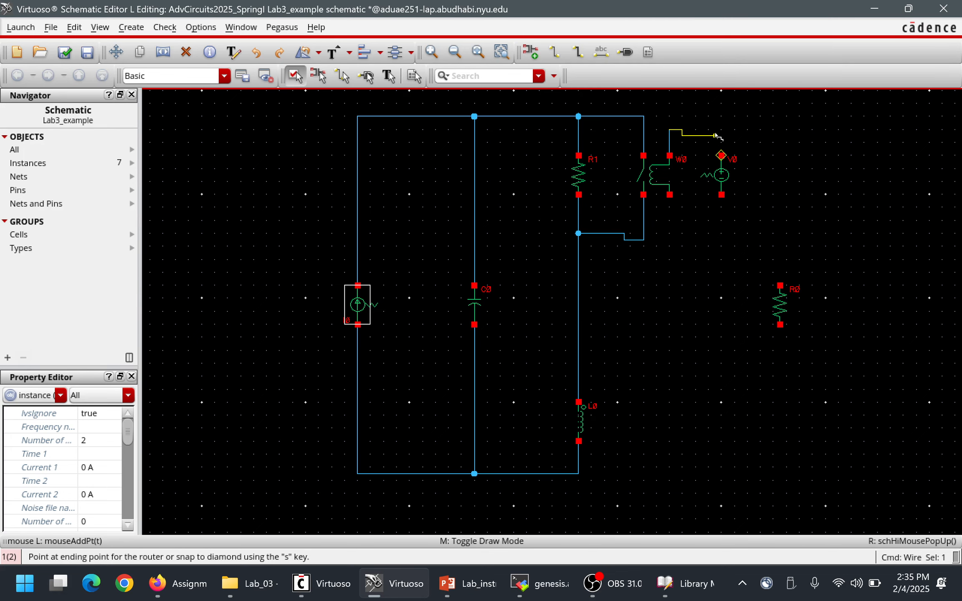
{"action": "left_click", "coordinate": [722, 157]}
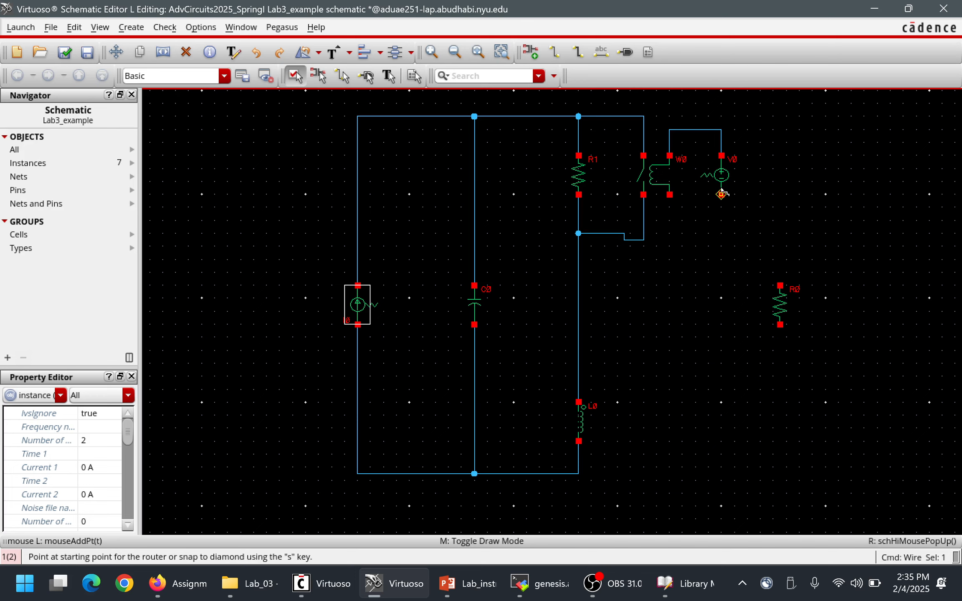
{"action": "left_click", "coordinate": [721, 194]}
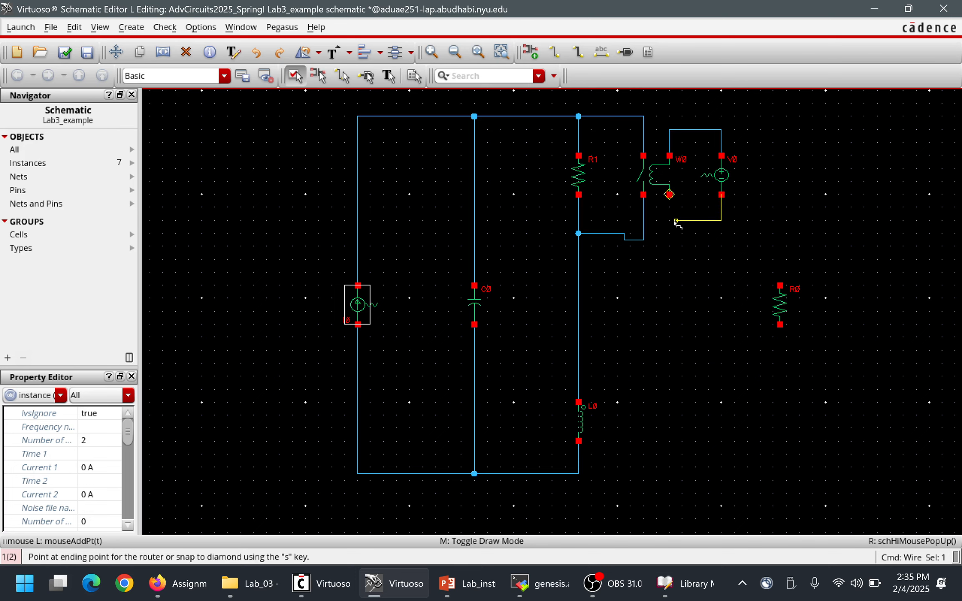
{"action": "left_click", "coordinate": [669, 220]}
{"action": "left_click", "coordinate": [669, 194]}
{"action": "key", "text": "Escape"}
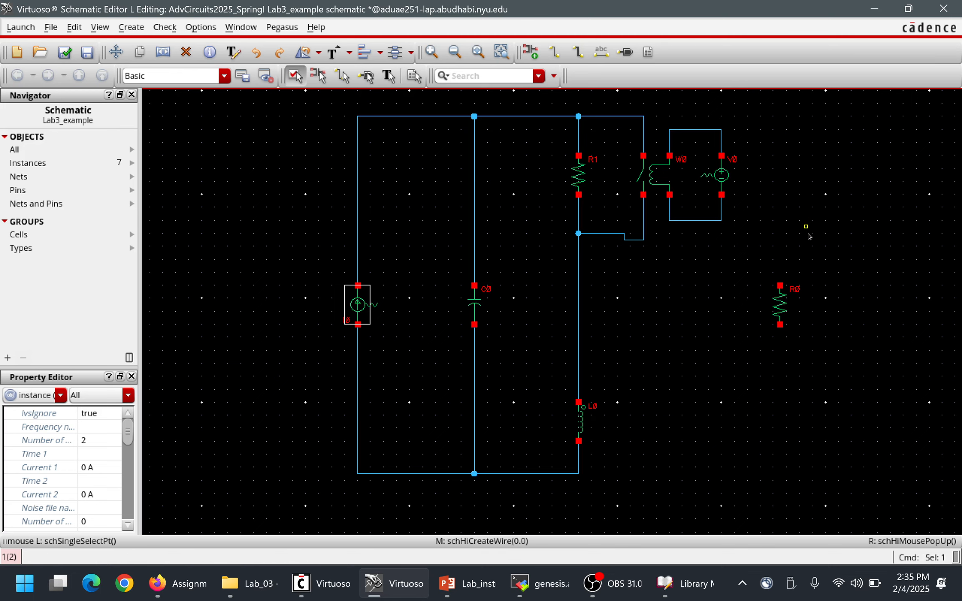
Wire resistor R0 from the upper rail to the lower rail and align its lower vertical wire segment directly beneath it.
{"action": "key", "text": "w"}
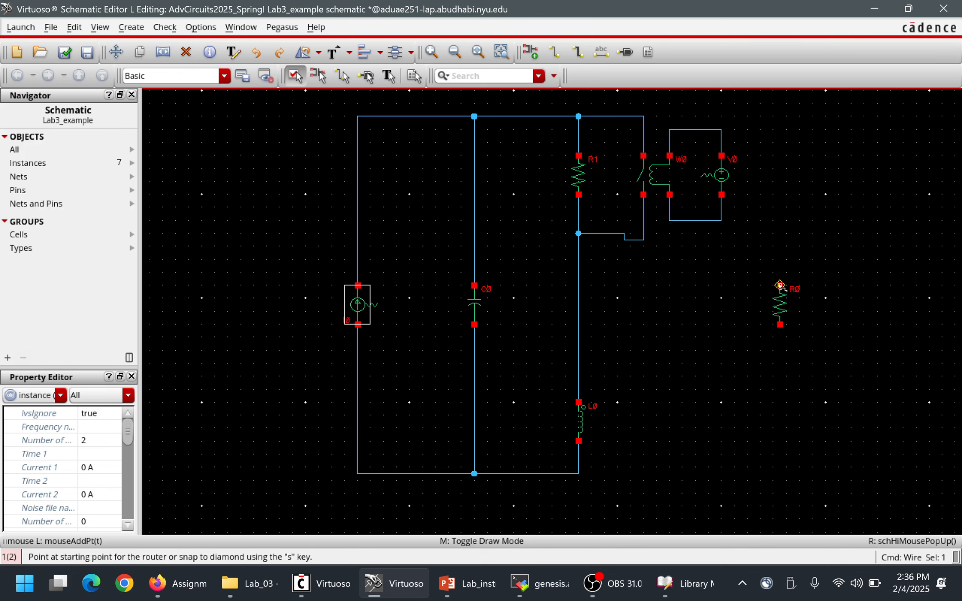
{"action": "left_click", "coordinate": [779, 285]}
{"action": "left_click", "coordinate": [644, 116]}
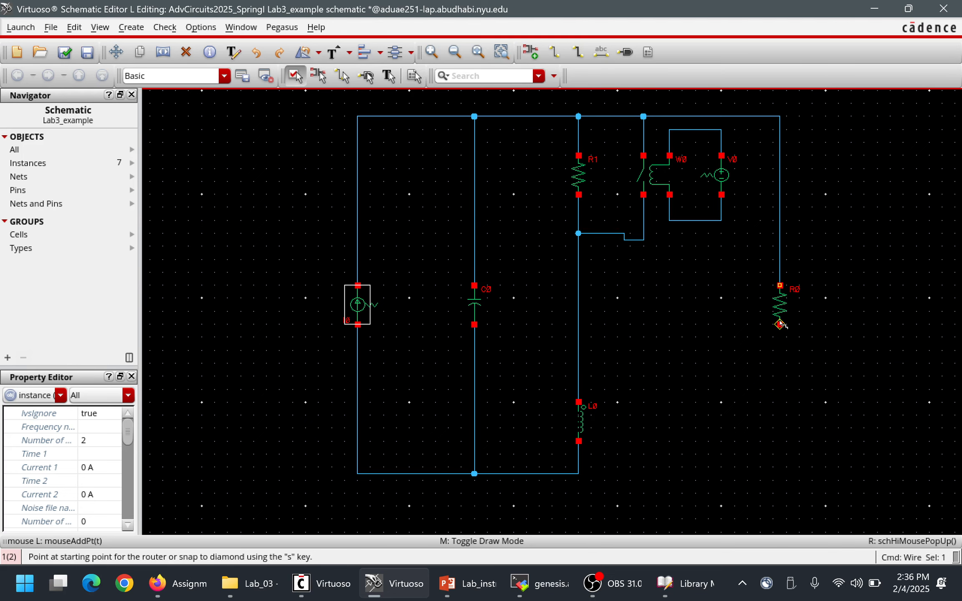
{"action": "left_click", "coordinate": [779, 324]}
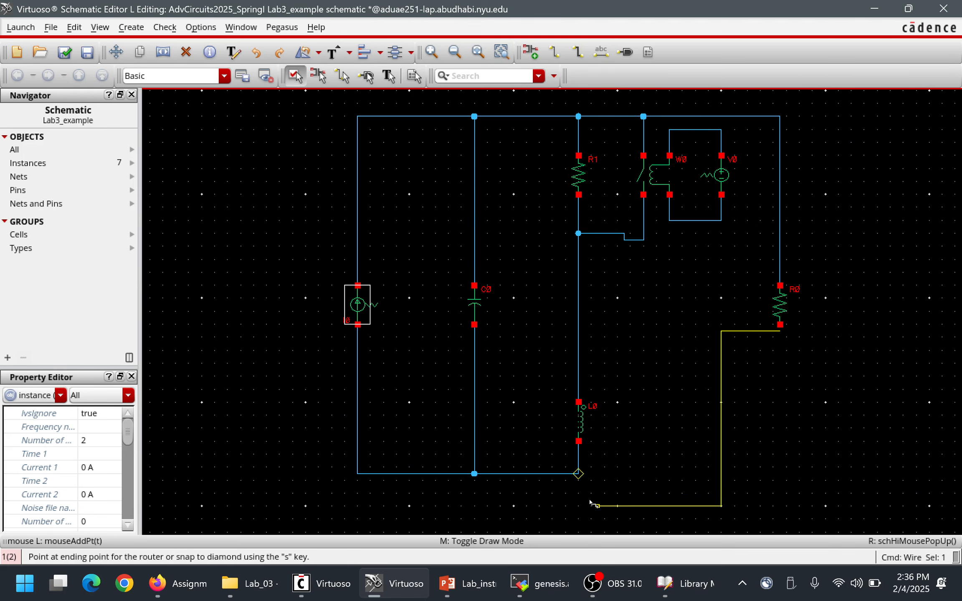
{"action": "left_click", "coordinate": [579, 472]}
{"action": "key", "text": "Escape"}
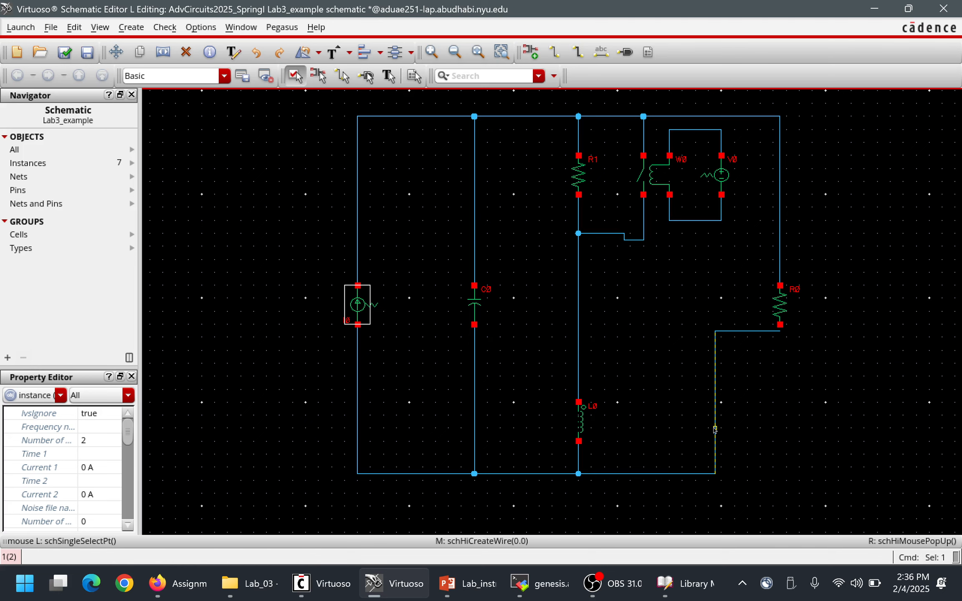
{"action": "left_click_drag", "start_coordinate": [716, 423], "coordinate": [780, 423]}
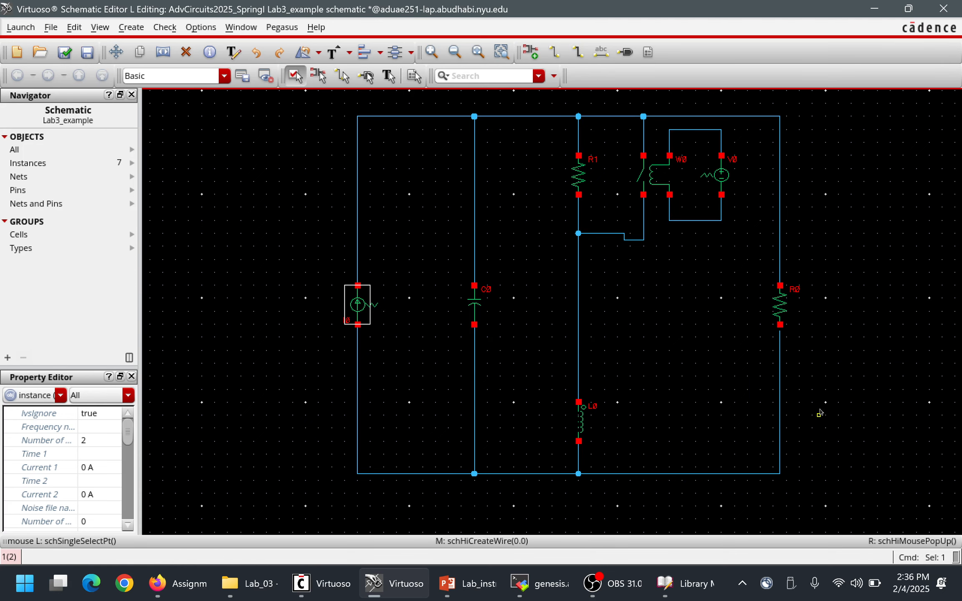
{"action": "left_click", "coordinate": [830, 397]}
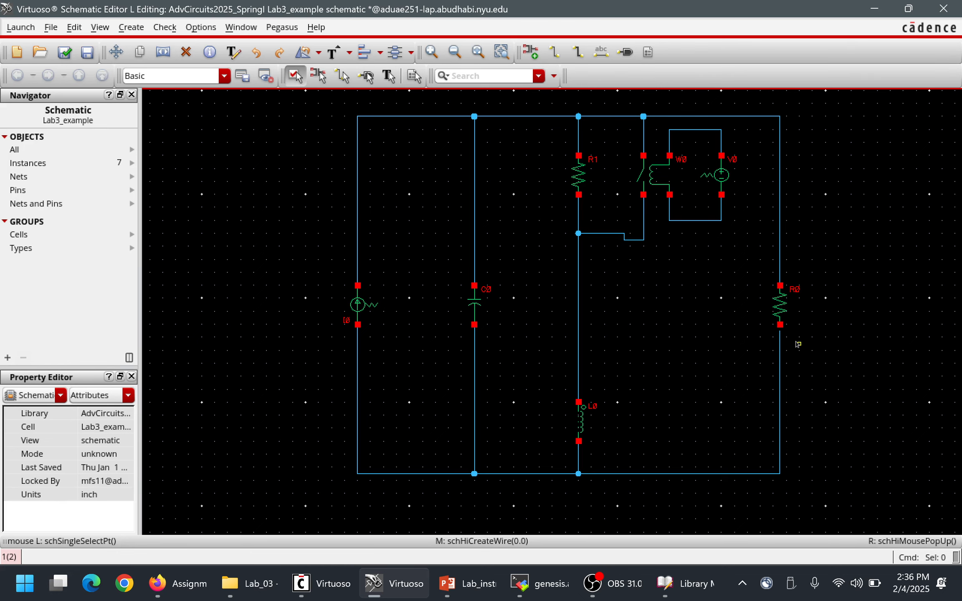
Close the gap between R0's lower terminal and the wire below it with a short wire.
{"action": "scroll", "coordinate": [795, 340], "scroll_direction": "down", "scroll_amount": 1, "text": "ctrl"}
{"action": "scroll", "coordinate": [793, 338], "scroll_direction": "up", "scroll_amount": 2, "text": "ctrl"}
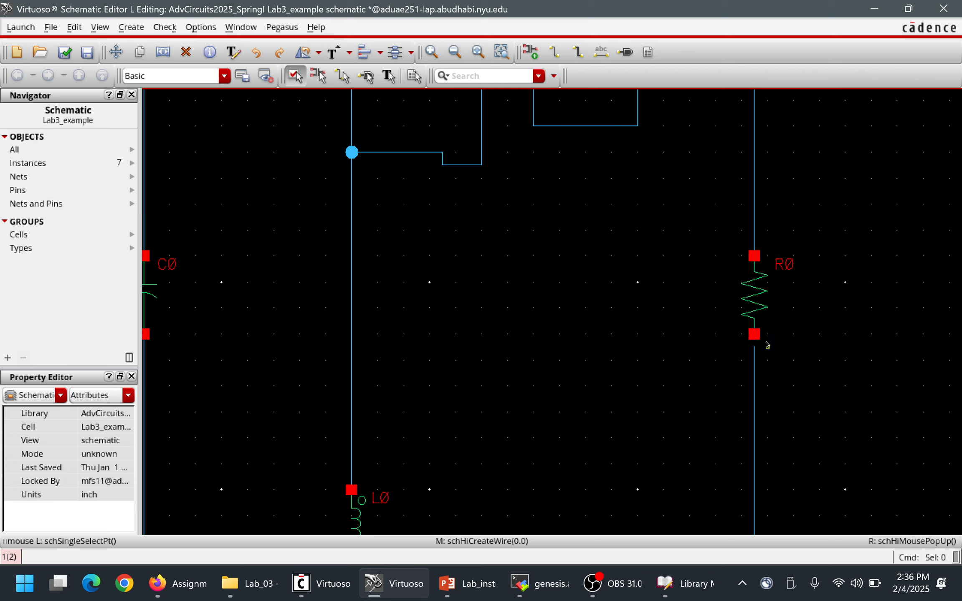
{"action": "key", "text": "w"}
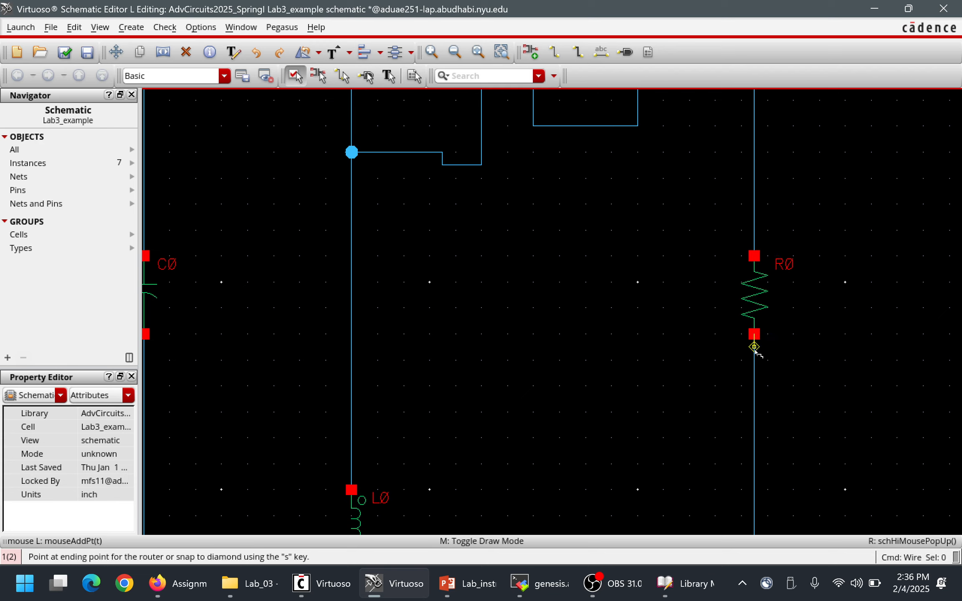
{"action": "key", "text": "Escape"}
{"action": "scroll", "coordinate": [641, 338], "scroll_direction": "up", "scroll_amount": 1, "text": "ctrl"}
{"action": "scroll", "coordinate": [641, 337], "scroll_direction": "up", "scroll_amount": 1, "text": "ctrl"}
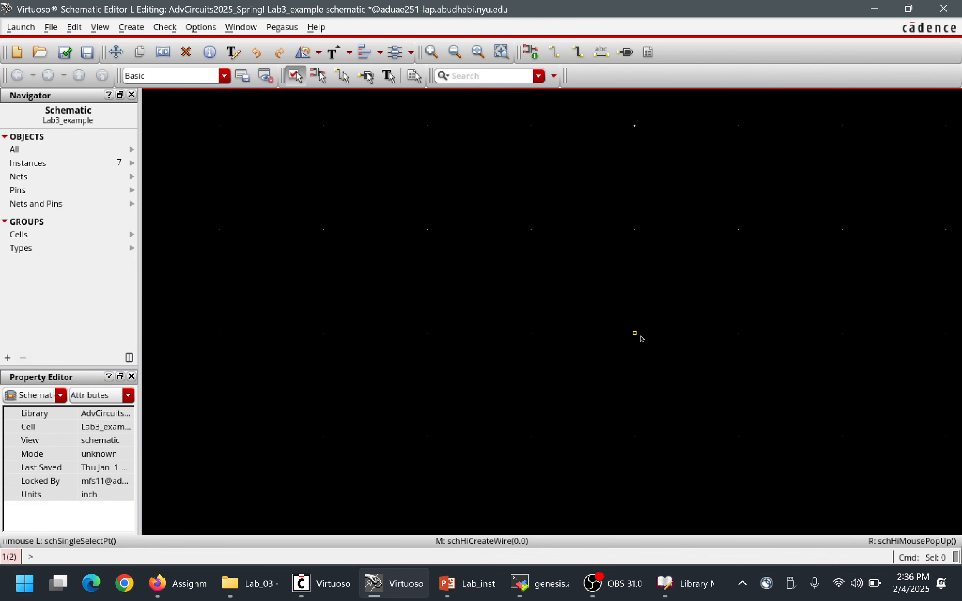
{"action": "scroll", "coordinate": [638, 337], "scroll_direction": "down", "scroll_amount": 2, "text": "ctrl"}
{"action": "key", "text": "f"}
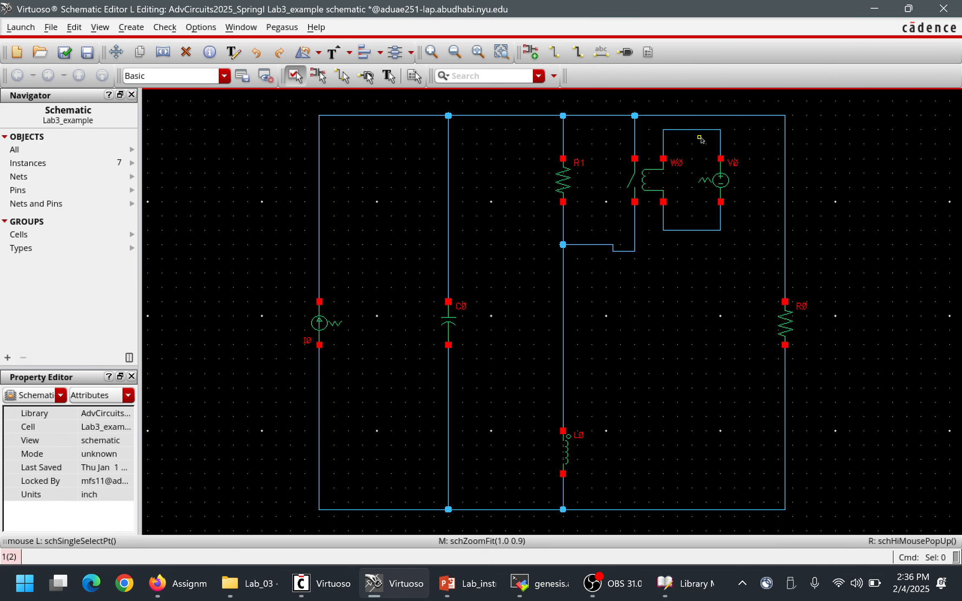
Straighten the jogged wire between the switch's lower contact and the node below R1.
{"action": "scroll", "coordinate": [701, 146], "scroll_direction": "up", "scroll_amount": 2, "text": "ctrl"}
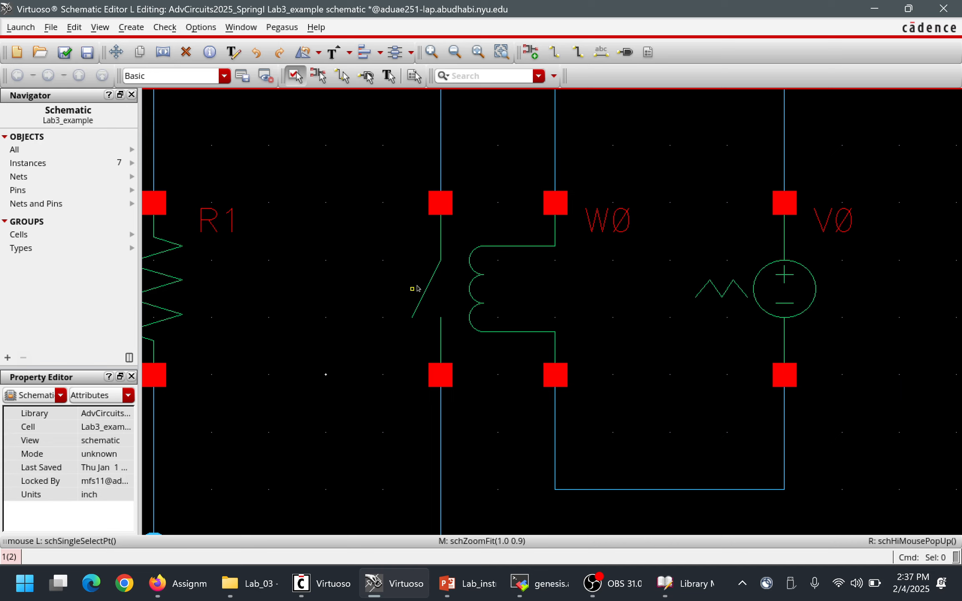
{"action": "key", "text": "f"}
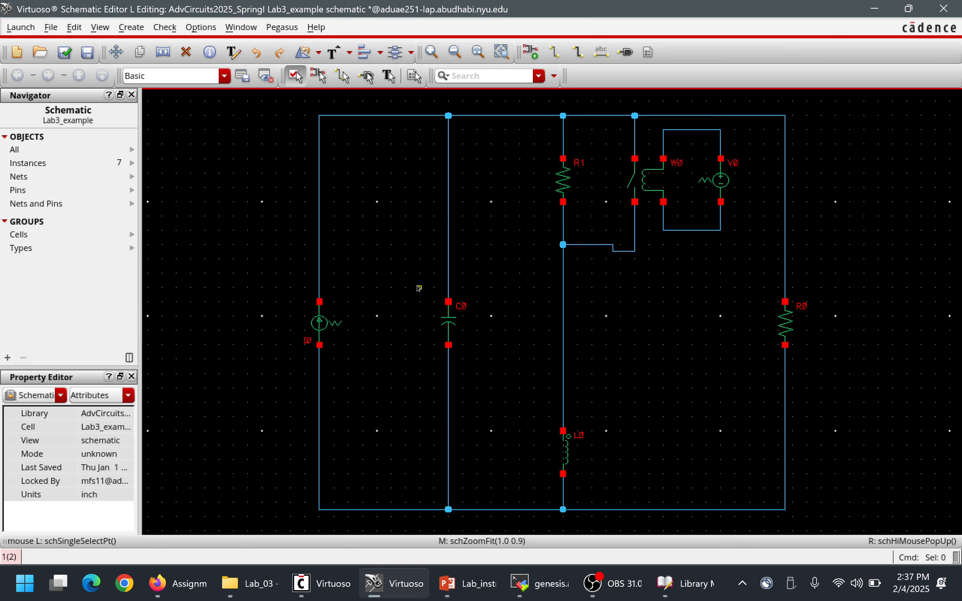
{"action": "left_click_drag", "start_coordinate": [597, 246], "coordinate": [603, 253]}
Check the reference circuit in PowerPoint, then return to the Virtuoso schematic and move inductor L0 up closer to R1.
{"action": "key", "text": "alt+Tab"}
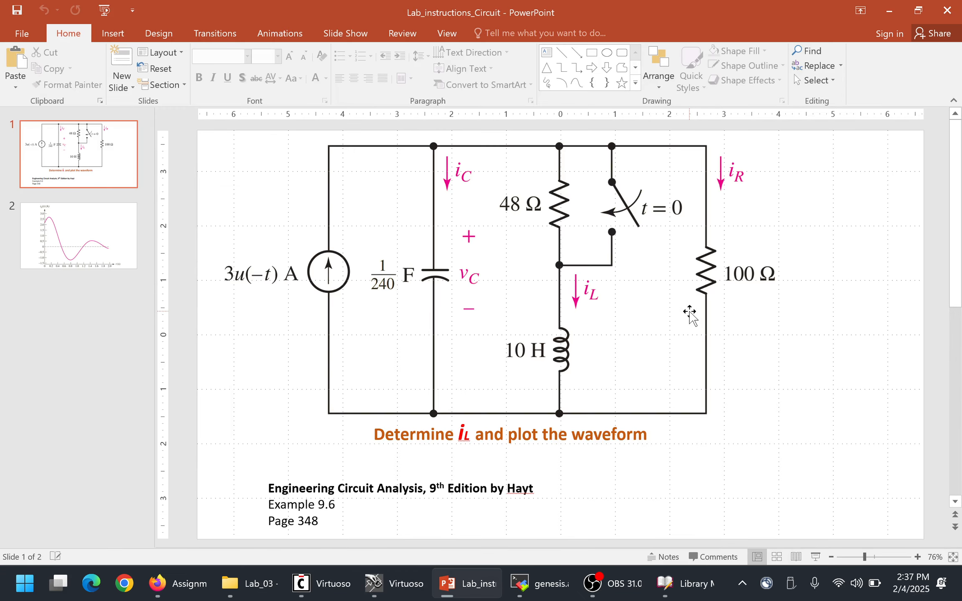
{"action": "key", "text": "alt+Tab"}
{"action": "key", "text": "alt+Tab"}
{"action": "key", "text": "alt+Tab"}
{"action": "key", "text": "alt+Tab"}
{"action": "key", "text": "alt+Tab"}
{"action": "left_click_drag", "start_coordinate": [563, 452], "coordinate": [563, 374]}
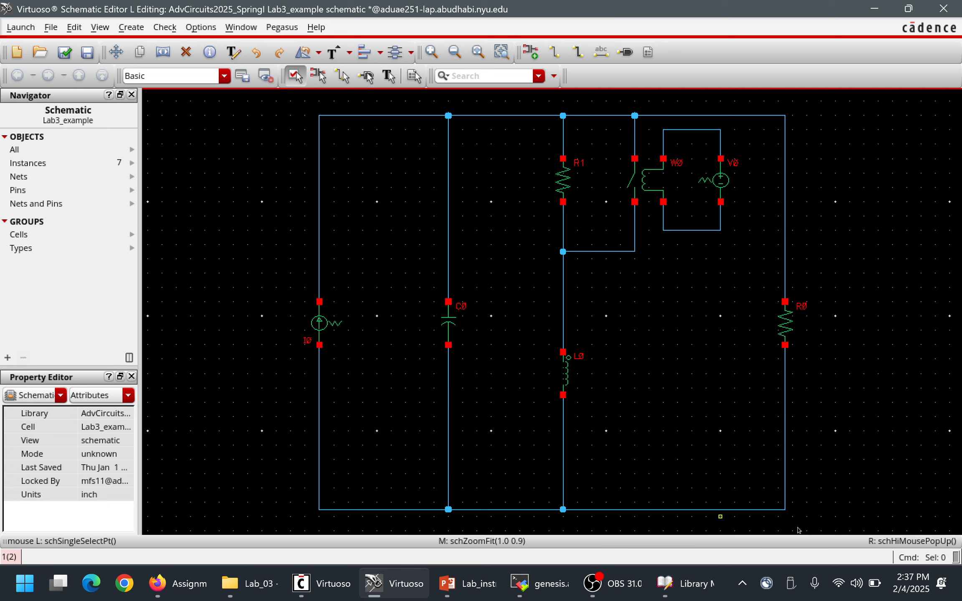
Move the whole lower rail up to shorten the circuit, and shift inductor L0 slightly higher.
{"action": "left_click_drag", "start_coordinate": [821, 516], "coordinate": [283, 451]}
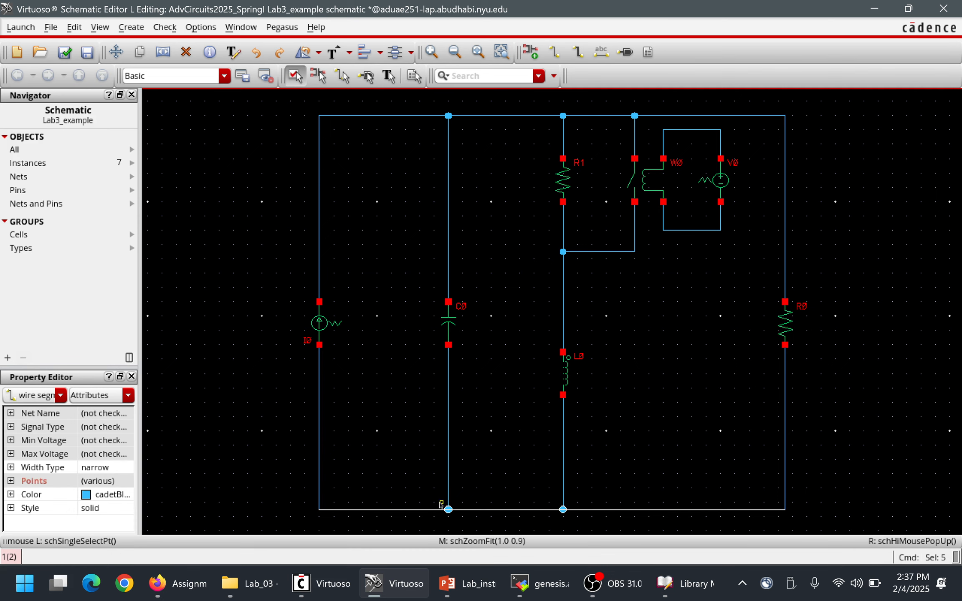
{"action": "left_click_drag", "start_coordinate": [455, 509], "coordinate": [455, 444]}
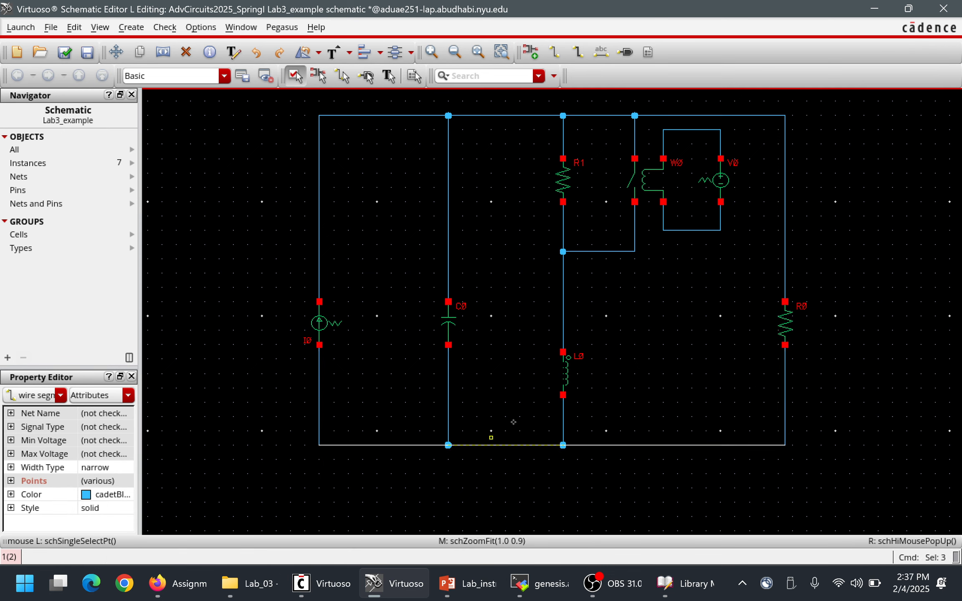
{"action": "left_click_drag", "start_coordinate": [568, 366], "coordinate": [569, 338]}
Compare with the PowerPoint circuit again, then move capacitor C0 and current source I0 up in the Virtuoso schematic.
{"action": "key", "text": "alt+Tab"}
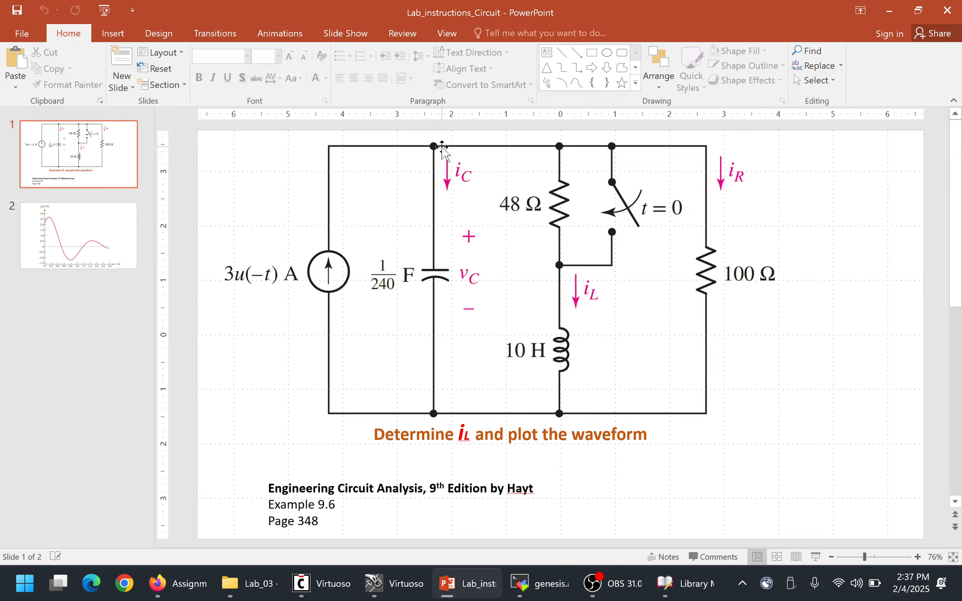
{"action": "key", "text": "alt+Tab"}
{"action": "left_click_drag", "start_coordinate": [455, 327], "coordinate": [455, 277]}
{"action": "left_click_drag", "start_coordinate": [319, 305], "coordinate": [321, 271]}
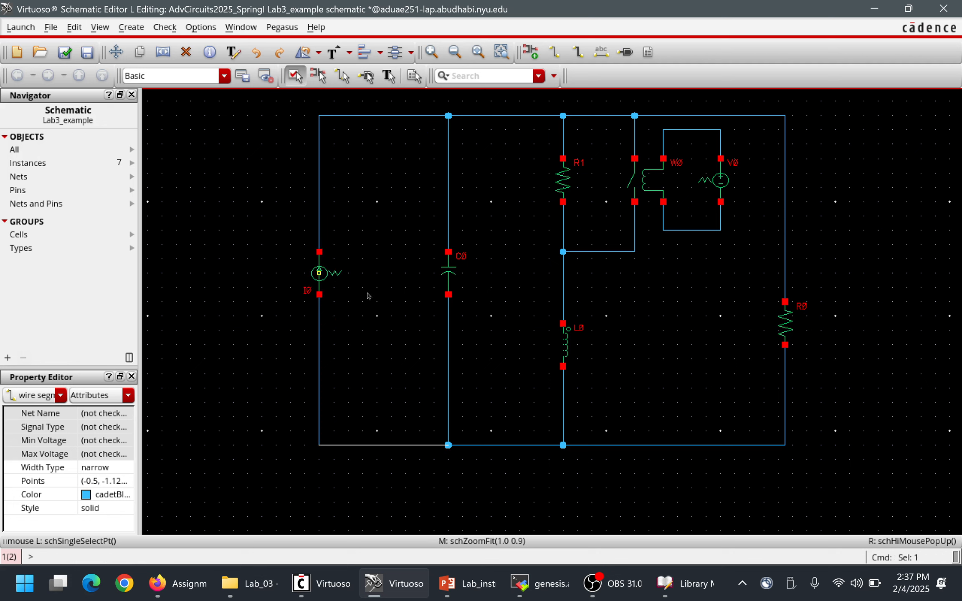
Move resistor R0 up its branch so it sits about level with capacitor C0 and current source I0.
{"action": "left_click", "coordinate": [448, 283]}
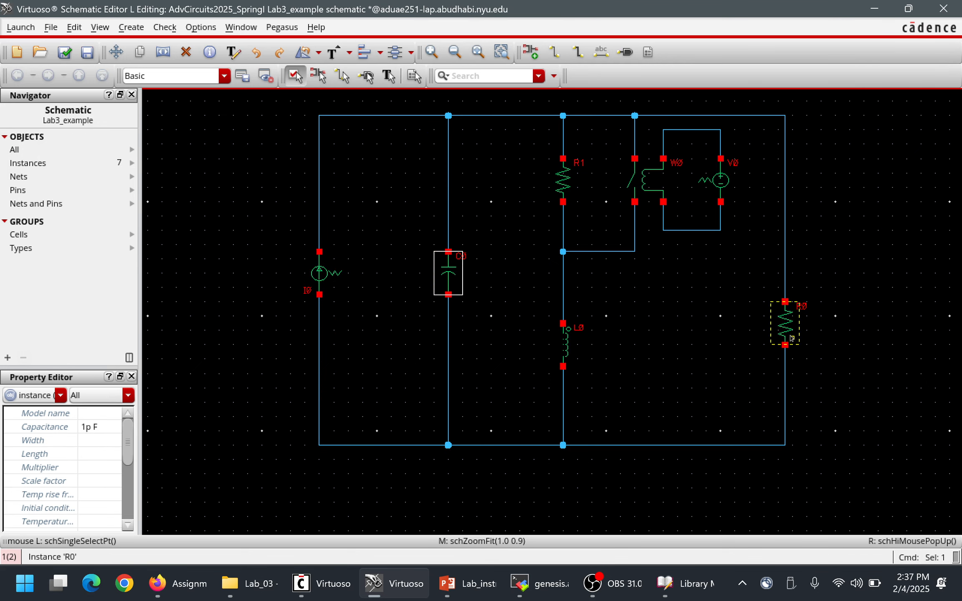
{"action": "left_click_drag", "start_coordinate": [791, 332], "coordinate": [792, 290]}
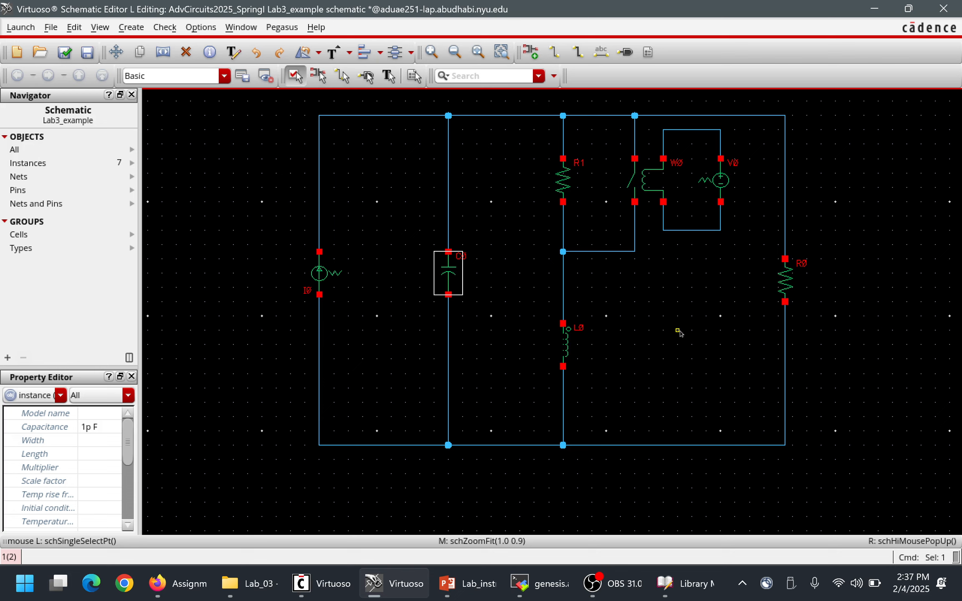
{"action": "left_click", "coordinate": [685, 368]}
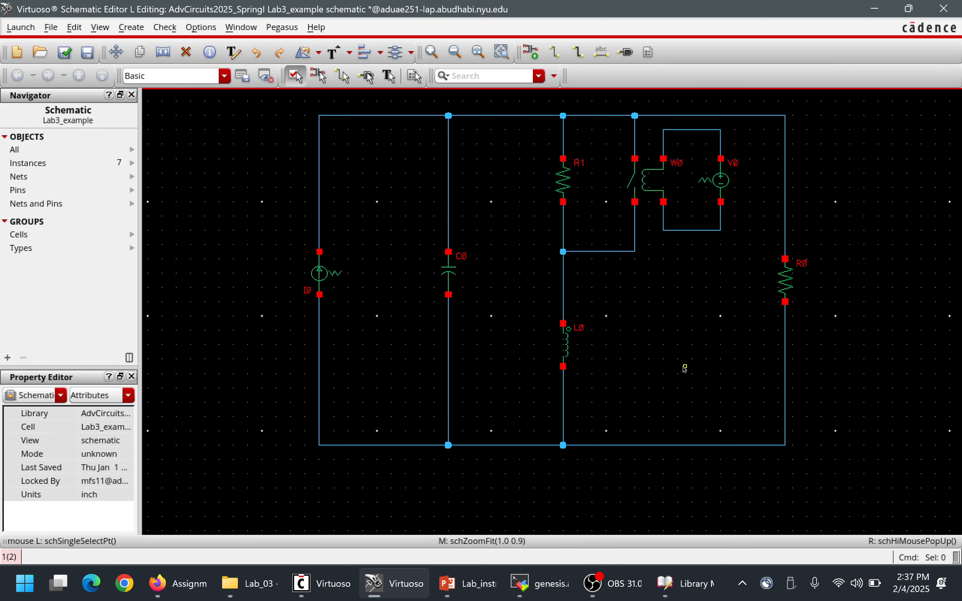
Add two gnd instances: one on the wire below V0 and one on the lower rail between C0 and L0.
{"action": "key", "text": "i"}
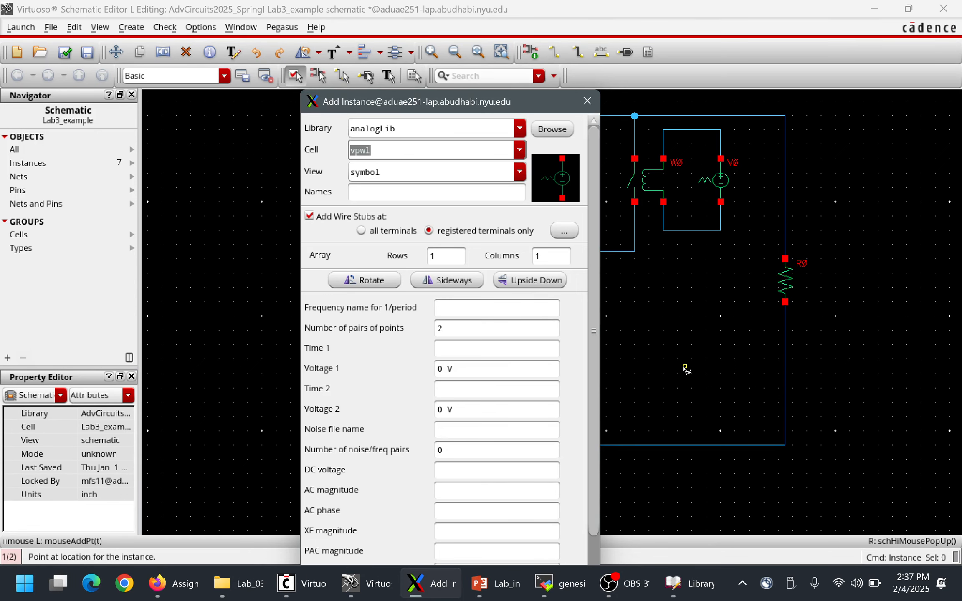
{"action": "type", "text": "gnd"}
{"action": "key", "text": "Return"}
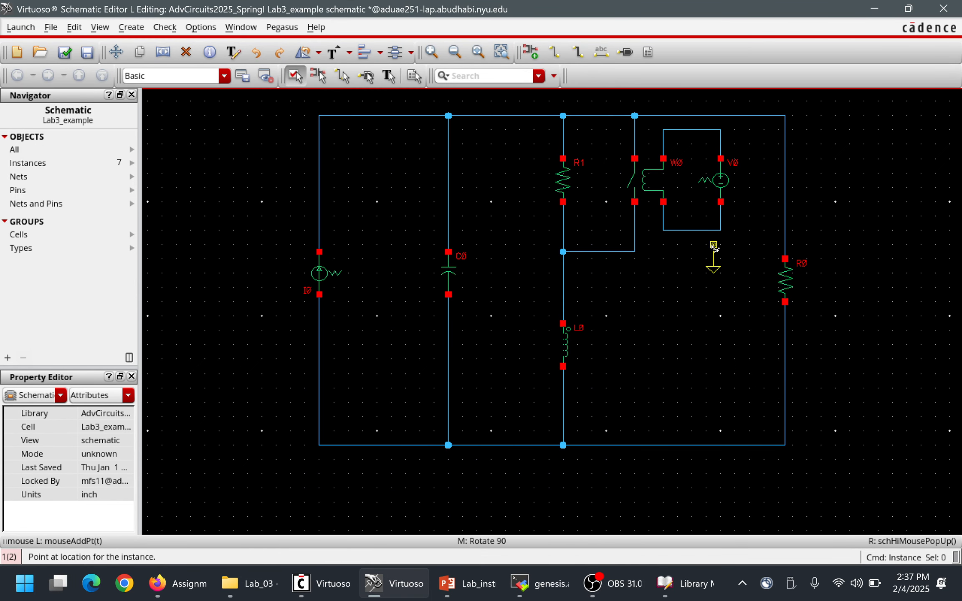
{"action": "left_click", "coordinate": [720, 232]}
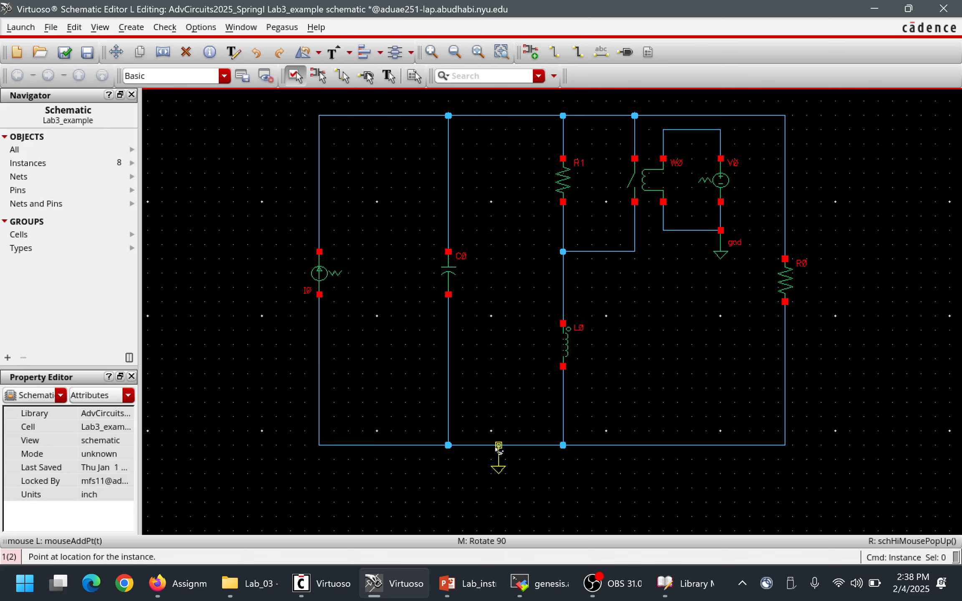
{"action": "left_click", "coordinate": [498, 445]}
{"action": "key", "text": "Escape"}
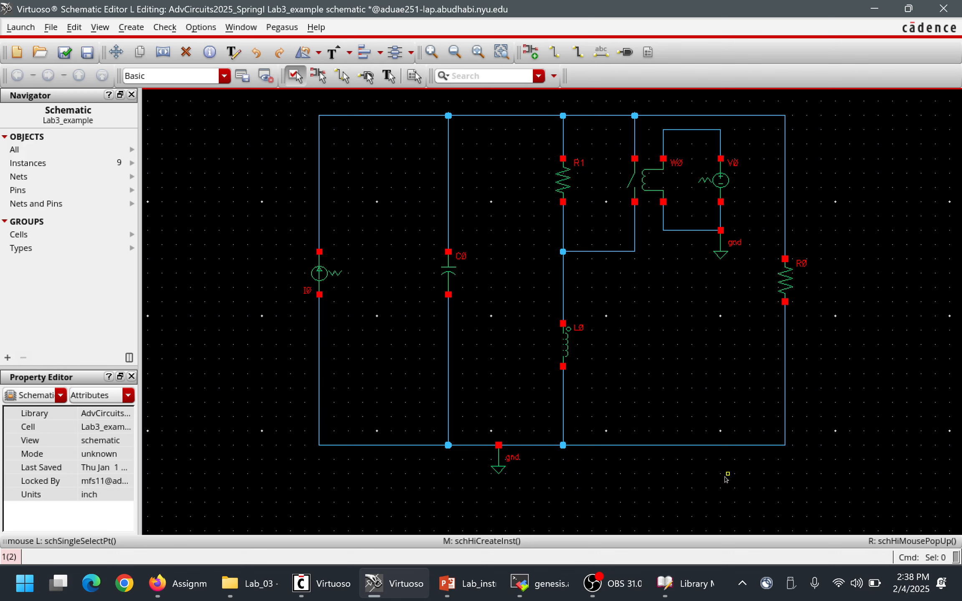
Move the lower rail up together with its ground symbol, and shift inductor L0 slightly higher.
{"action": "left_click_drag", "start_coordinate": [859, 504], "coordinate": [280, 421]}
{"action": "left_click_drag", "start_coordinate": [334, 445], "coordinate": [333, 417]}
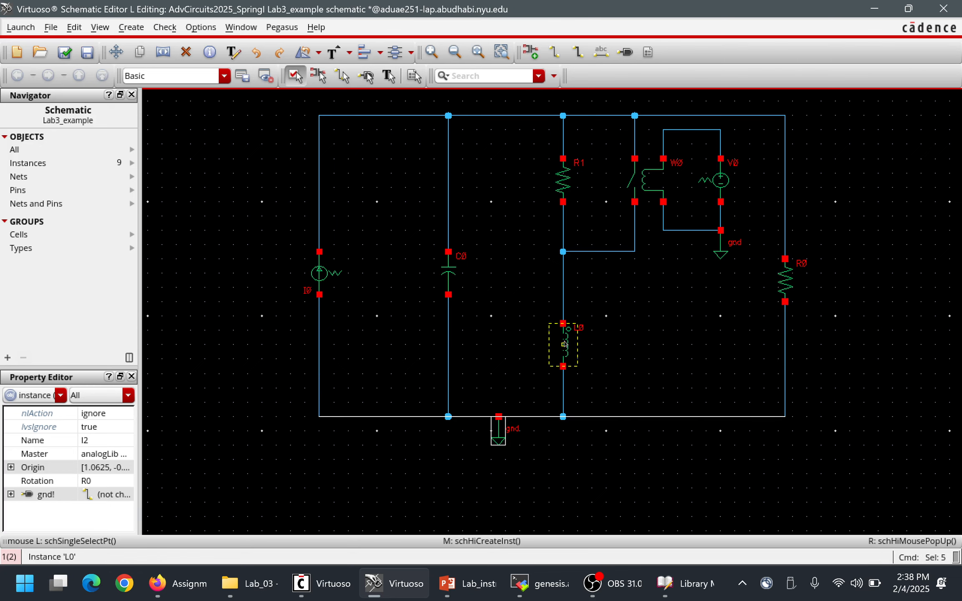
{"action": "left_click_drag", "start_coordinate": [564, 344], "coordinate": [567, 337]}
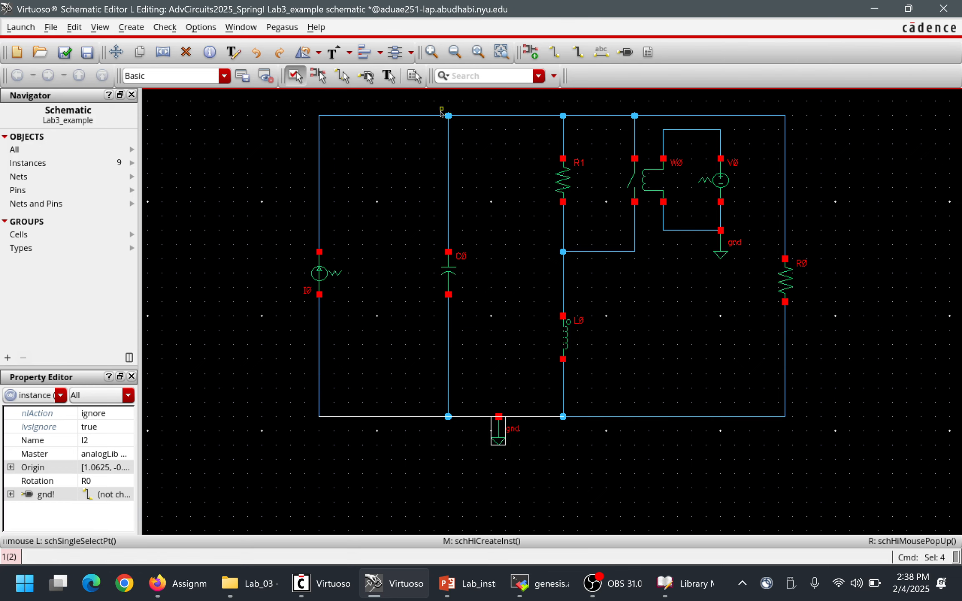
Move current source I0 and its vertical wires closer to capacitor C0, then switch to the reference circuit in PowerPoint.
{"action": "left_click_drag", "start_coordinate": [291, 108], "coordinate": [359, 433]}
{"action": "left_click_drag", "start_coordinate": [337, 276], "coordinate": [354, 273]}
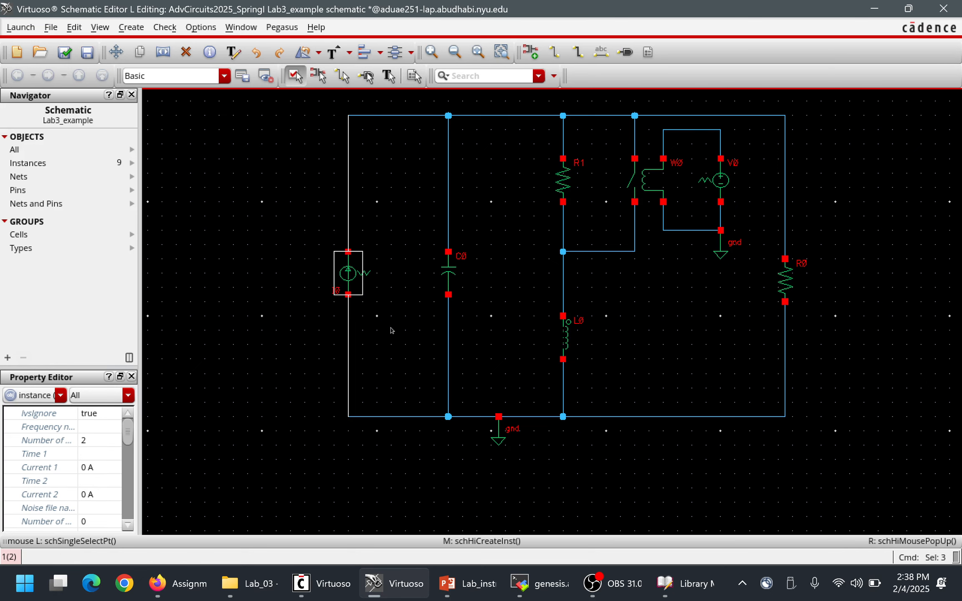
{"action": "left_click", "coordinate": [420, 339]}
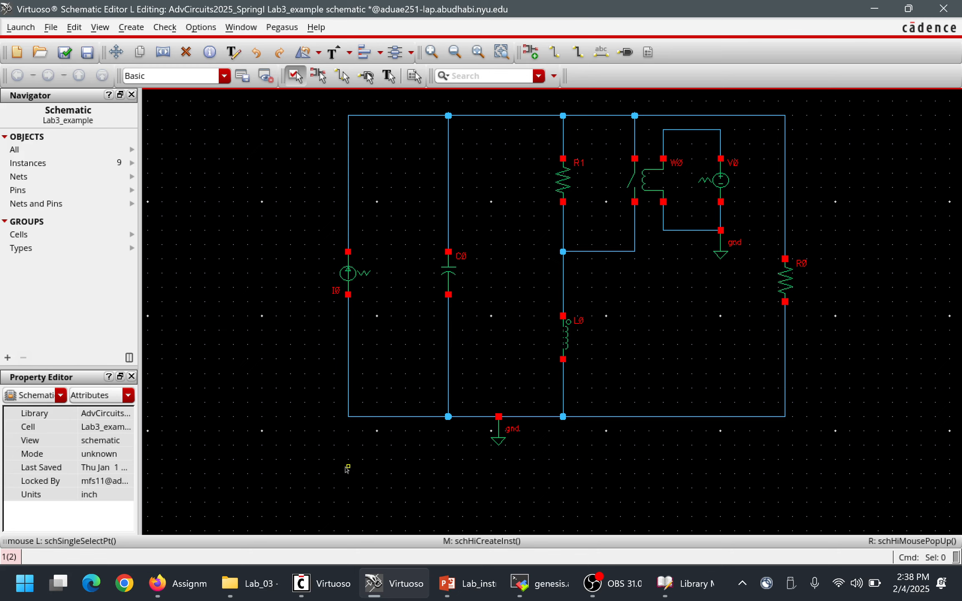
{"action": "key", "text": "alt+Tab"}
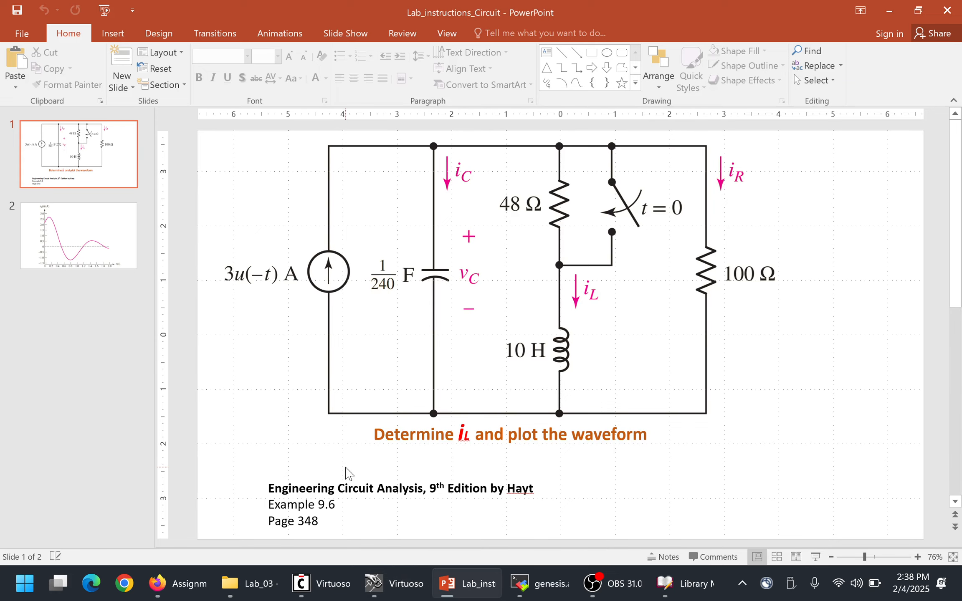
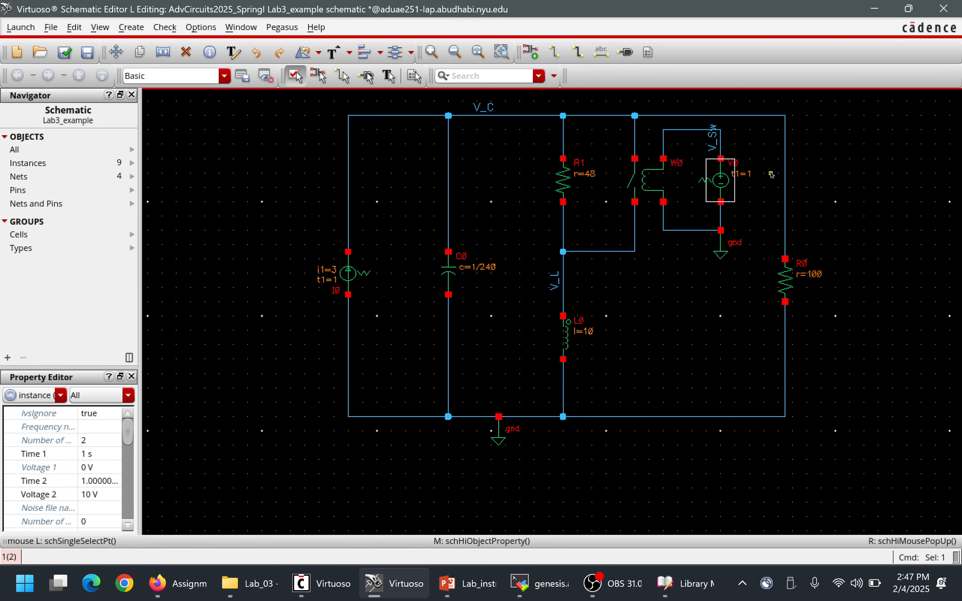
Review the point settings of voltage source V0 without changing them, and check and save the schematic.
{"action": "key", "text": "q"}
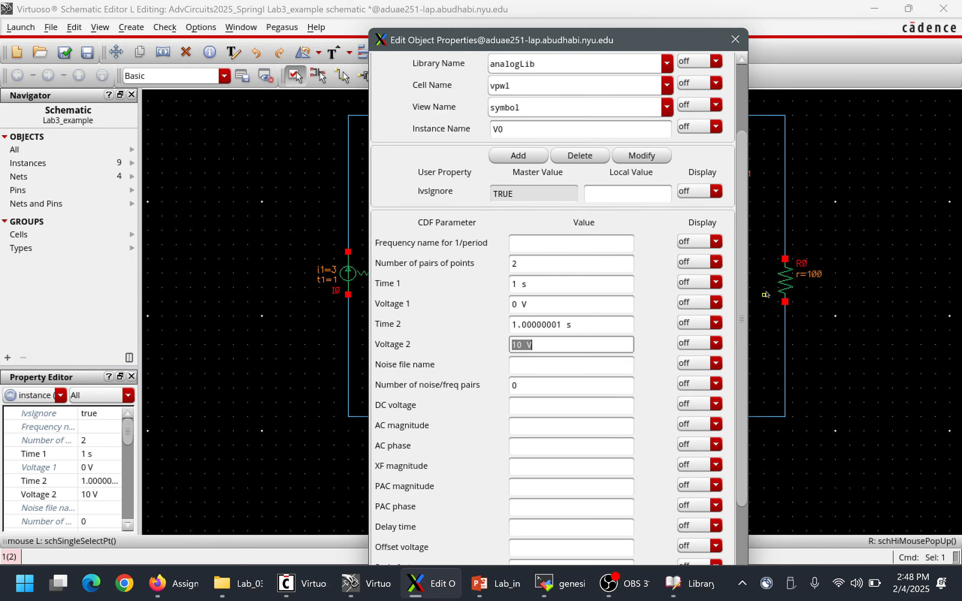
{"action": "key", "text": "Escape"}
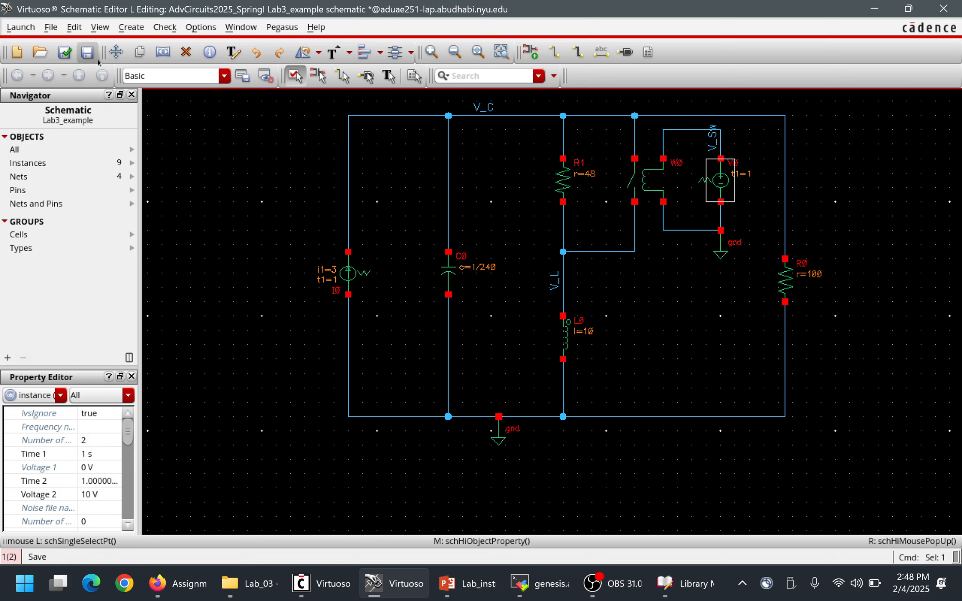
{"action": "left_click", "coordinate": [56, 56]}
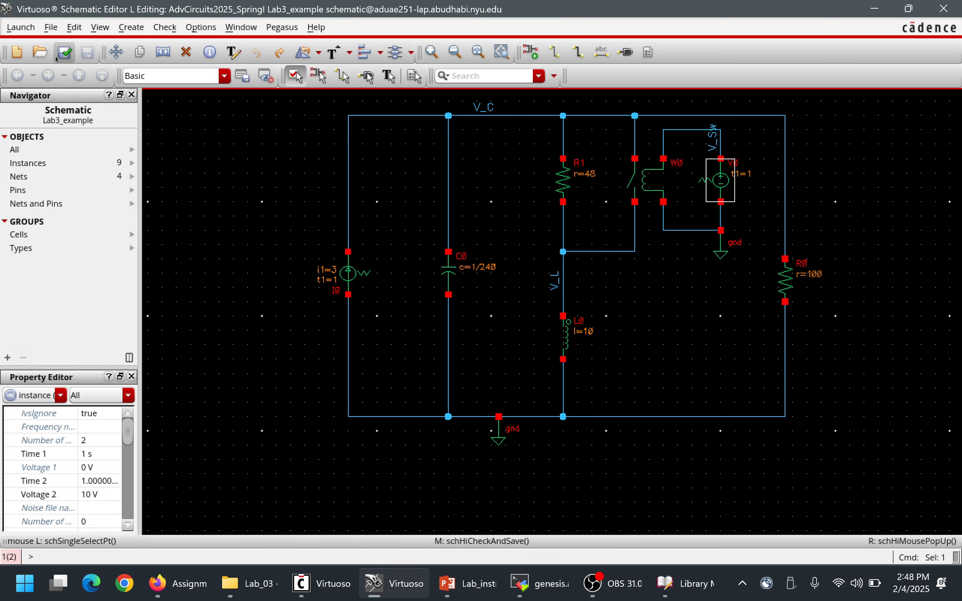
{"action": "left_click", "coordinate": [20, 28]}
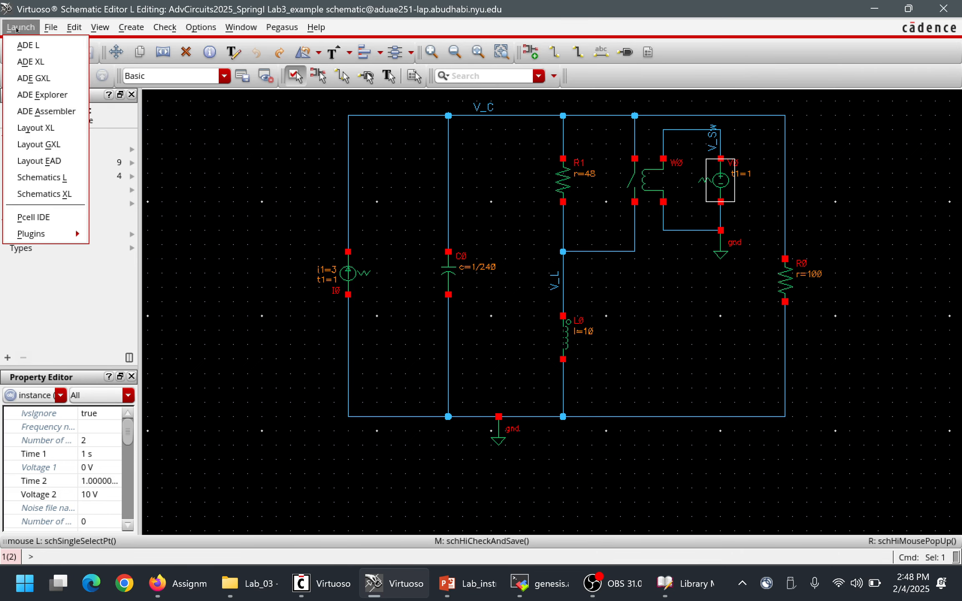
{"action": "left_click", "coordinate": [38, 63]}
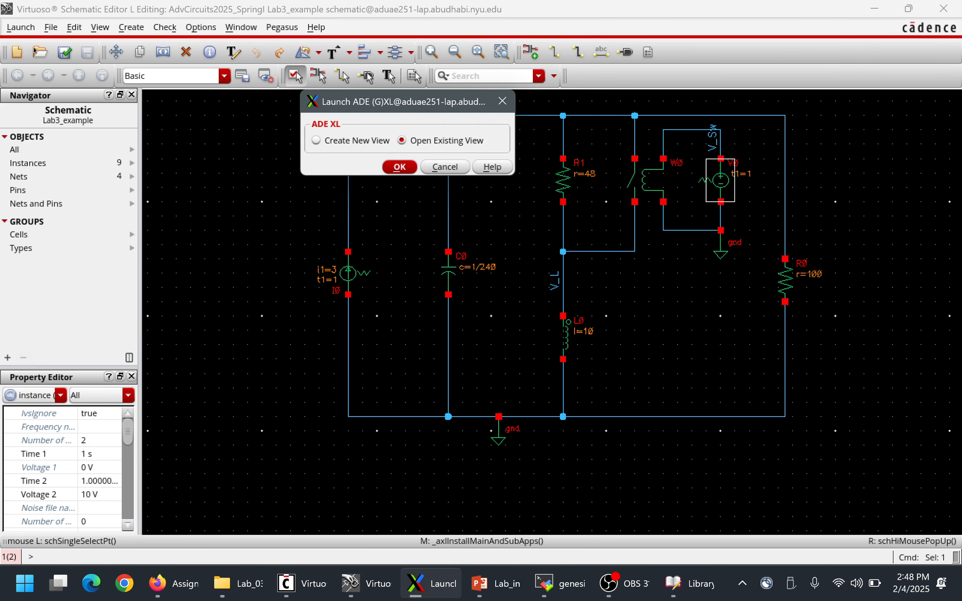
{"action": "left_click", "coordinate": [442, 172]}
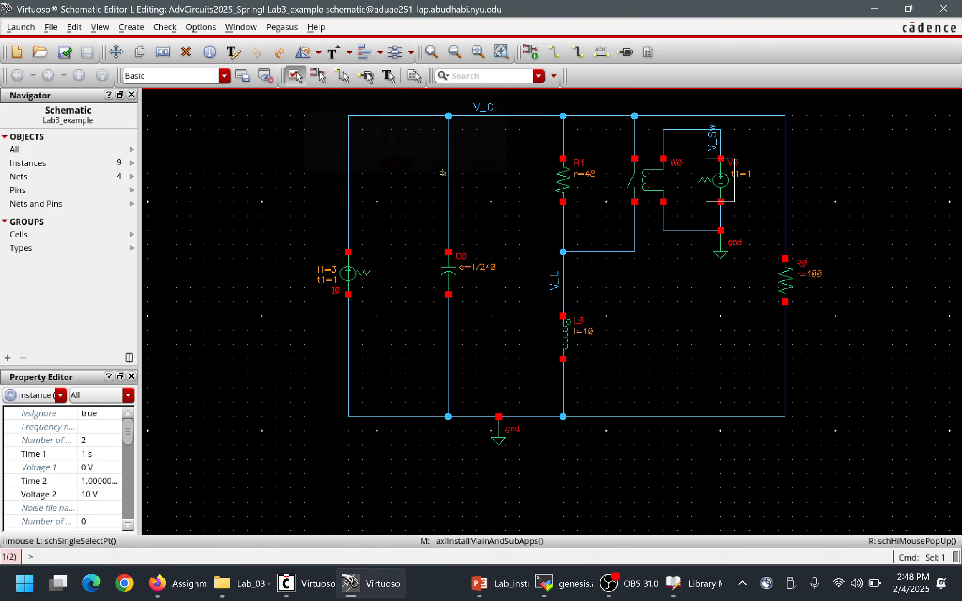
Review current source I0's time and current points against the source label in the PowerPoint reference circuit, and return to the Virtuoso schematic.
{"action": "left_click", "coordinate": [348, 280]}
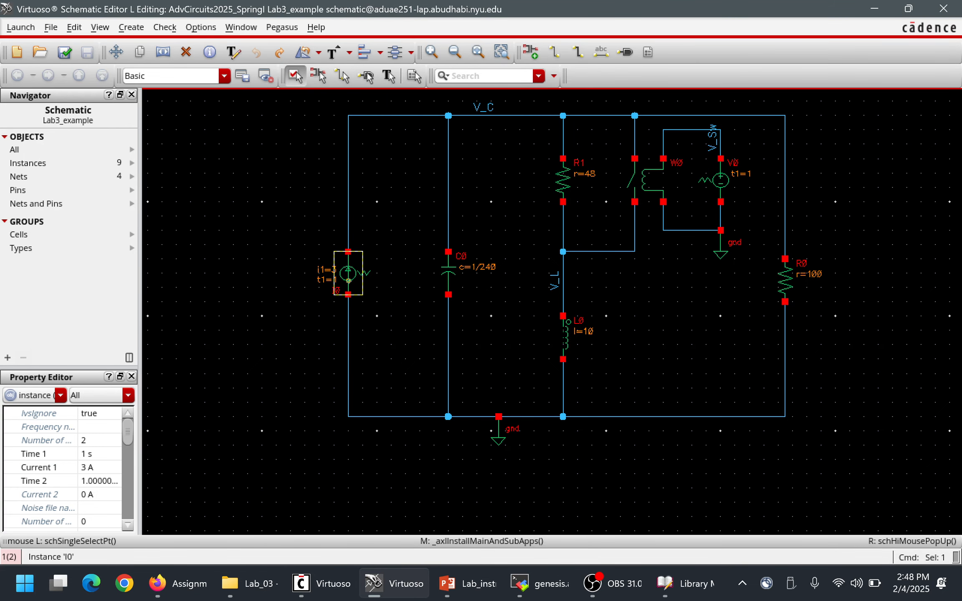
{"action": "key", "text": "q"}
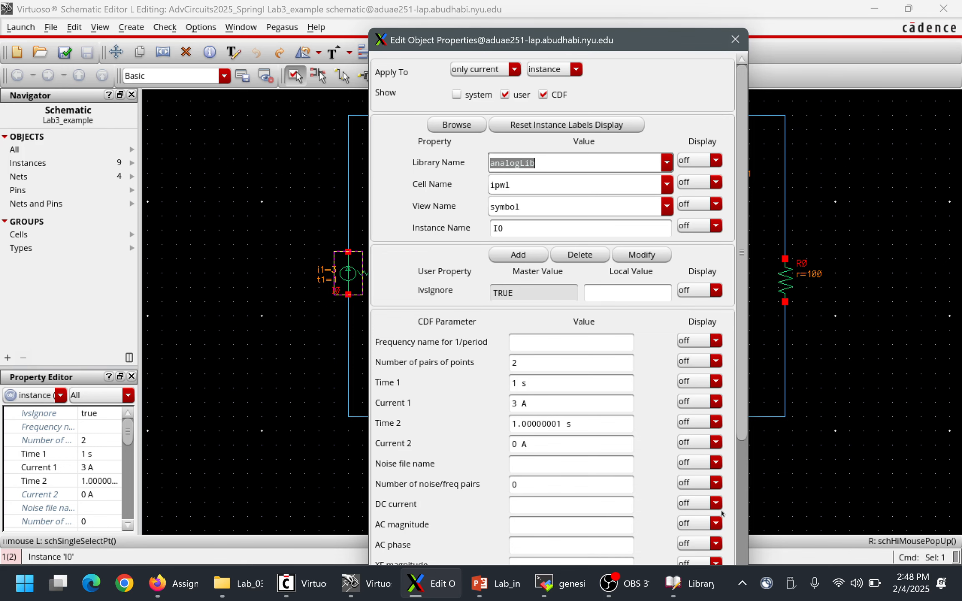
{"action": "left_click", "coordinate": [503, 588]}
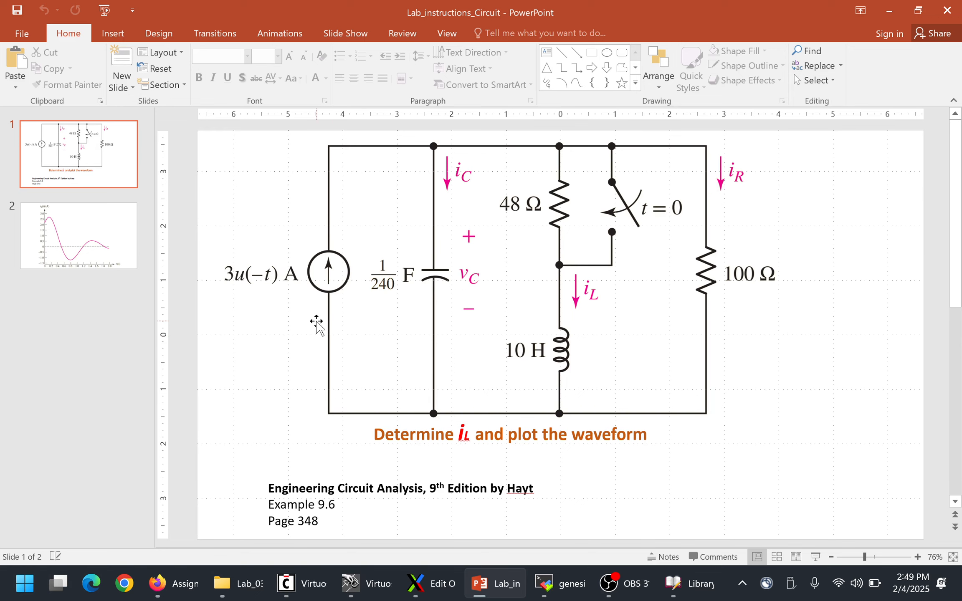
{"action": "key", "text": "alt+Tab"}
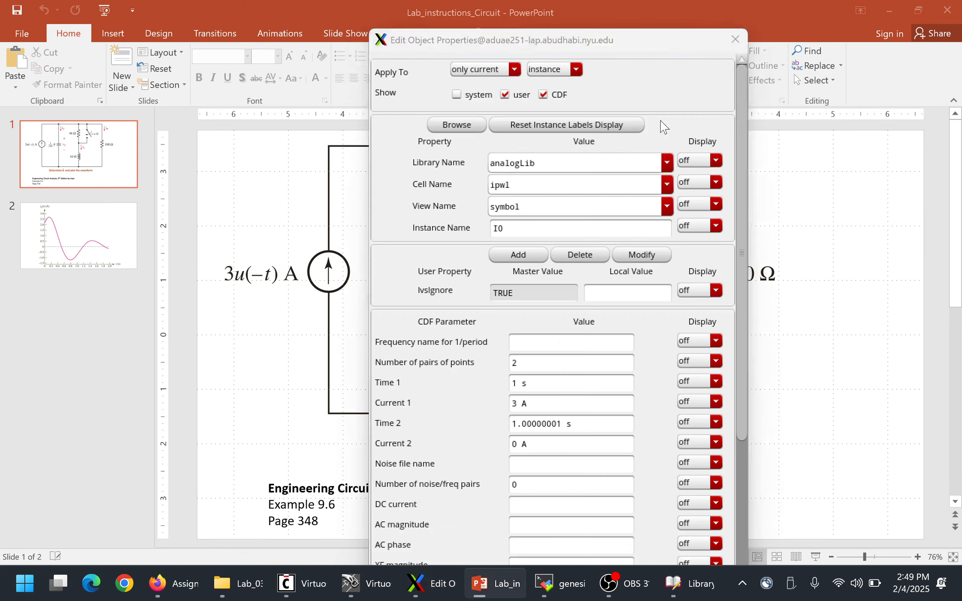
{"action": "left_click", "coordinate": [735, 39]}
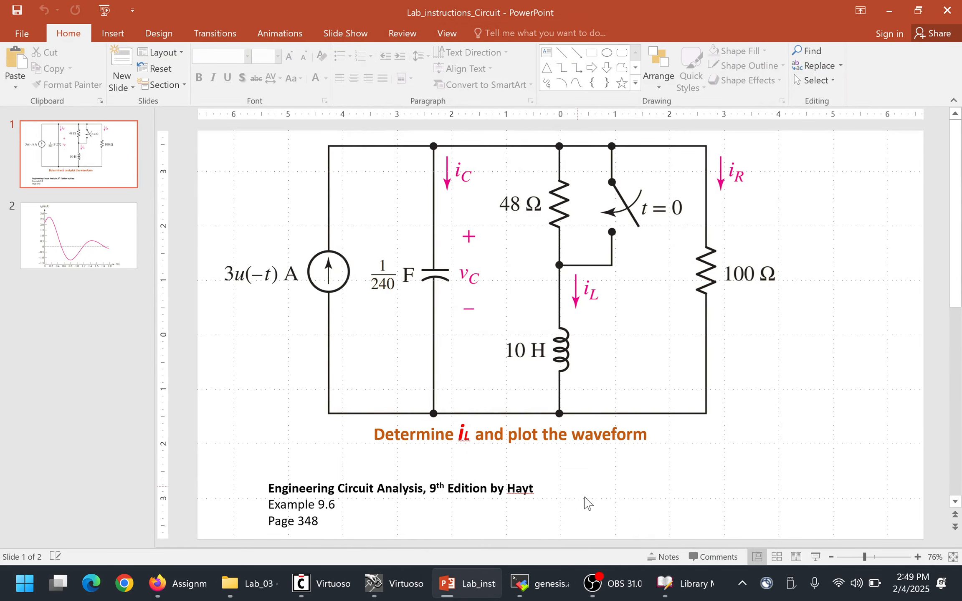
{"action": "left_click", "coordinate": [397, 593]}
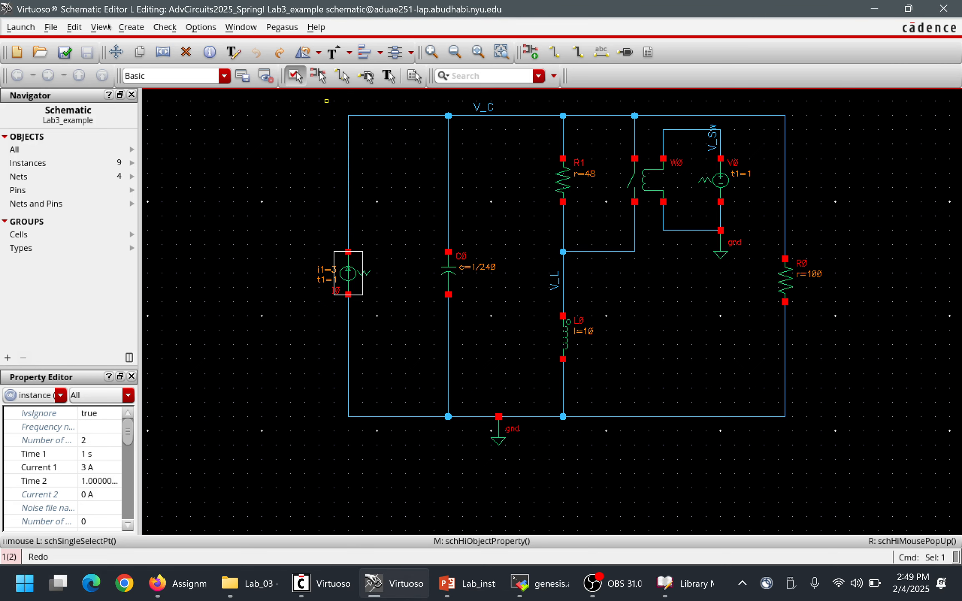
Launch ADE XL with a new adexl view for the Lab3_example cell, opened in a new tab.
{"action": "left_click", "coordinate": [20, 27]}
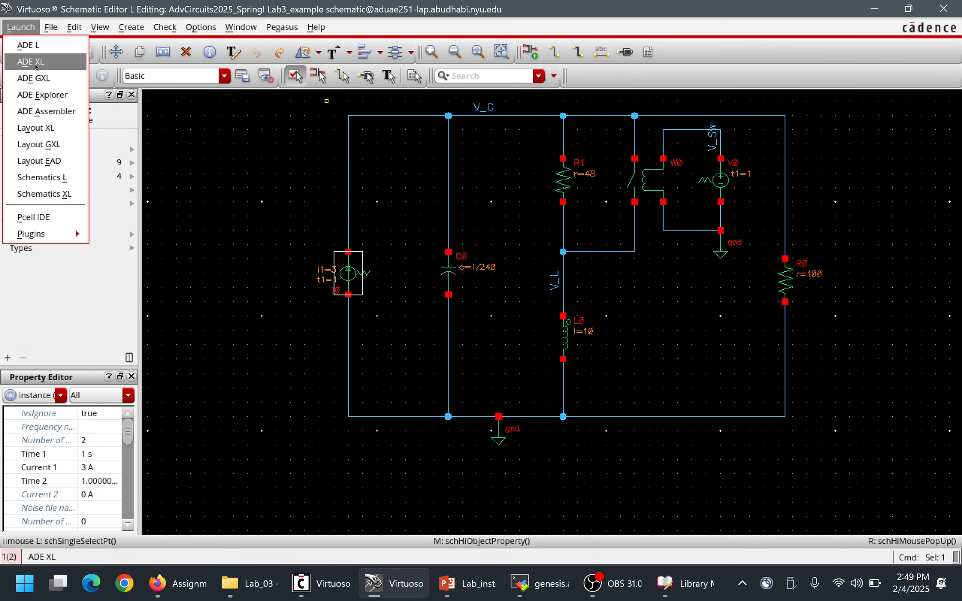
{"action": "left_click", "coordinate": [37, 61]}
{"action": "left_click", "coordinate": [316, 140]}
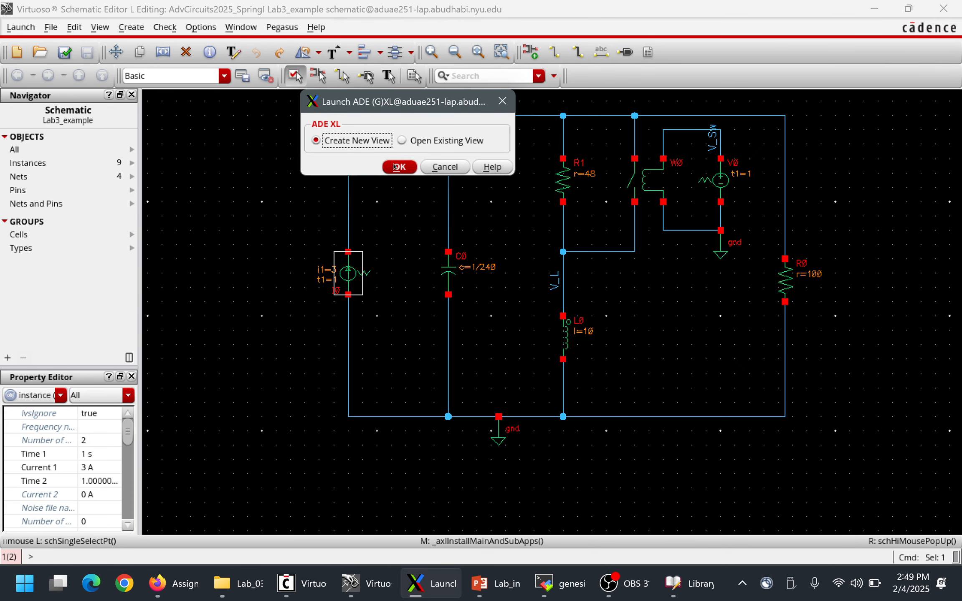
{"action": "left_click", "coordinate": [399, 167]}
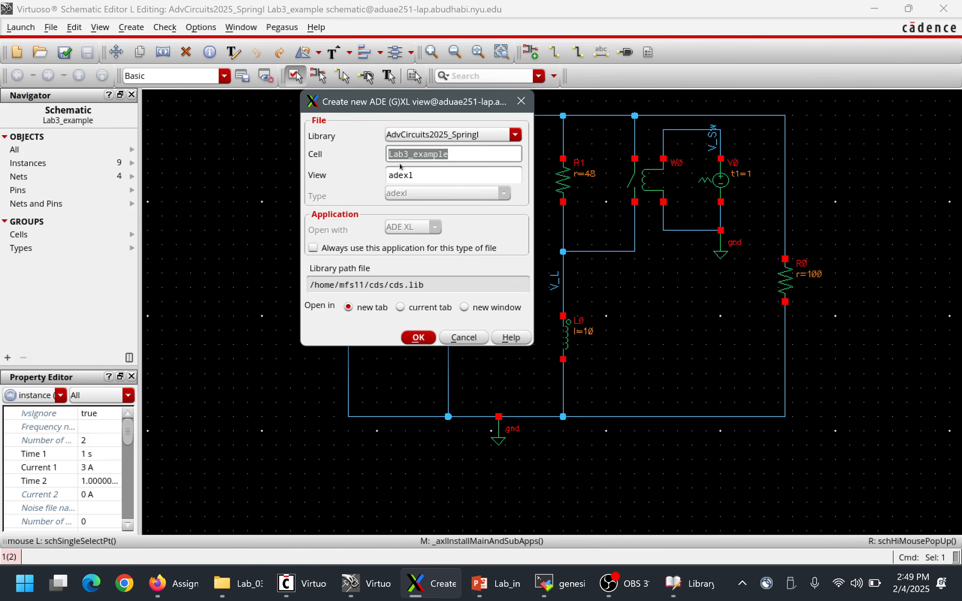
{"action": "left_click", "coordinate": [419, 337]}
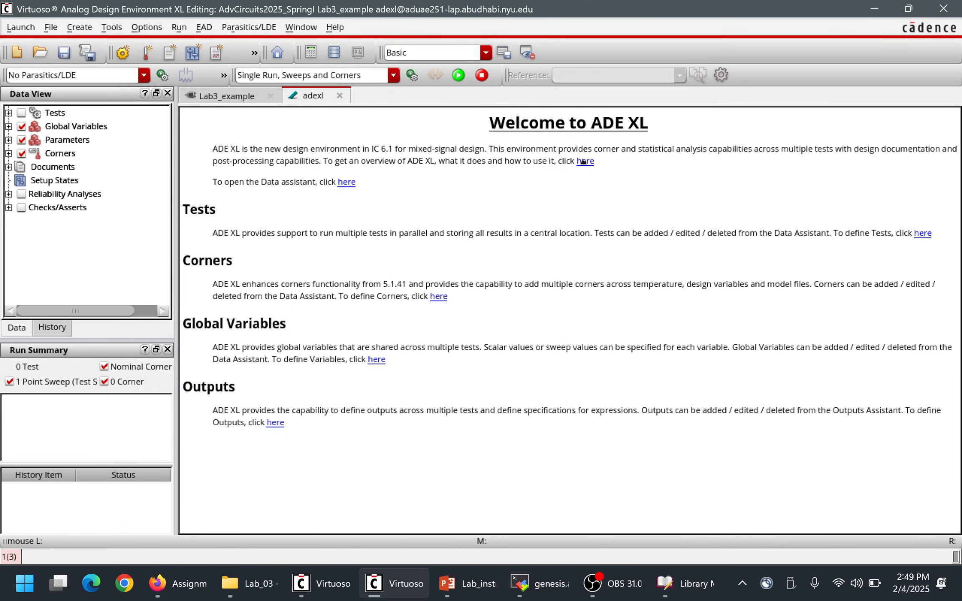
Define a test on the Lab3_example schematic and enable Run with 64-Bit Binary in its environment options.
{"action": "left_click", "coordinate": [921, 233]}
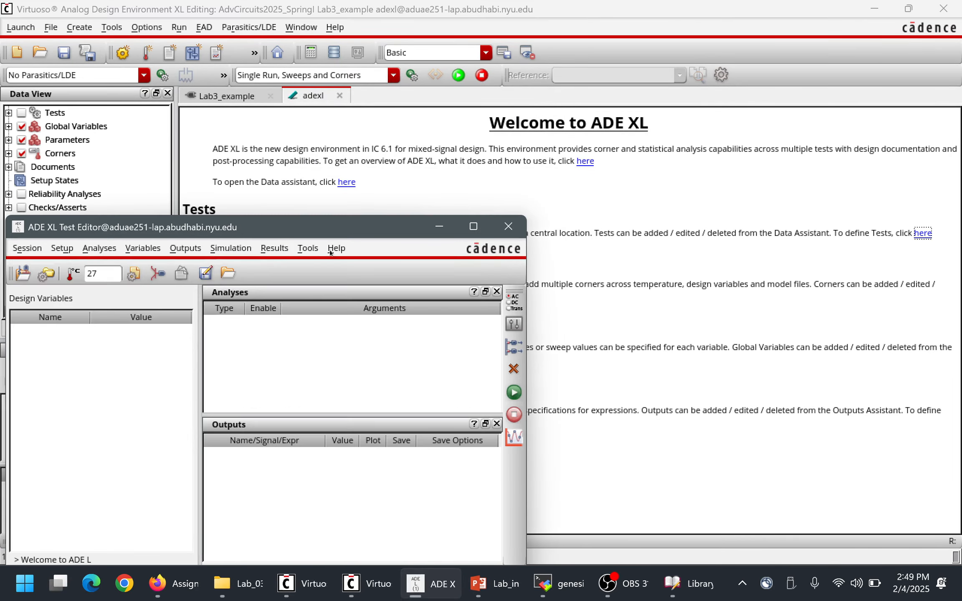
{"action": "left_click", "coordinate": [523, 329]}
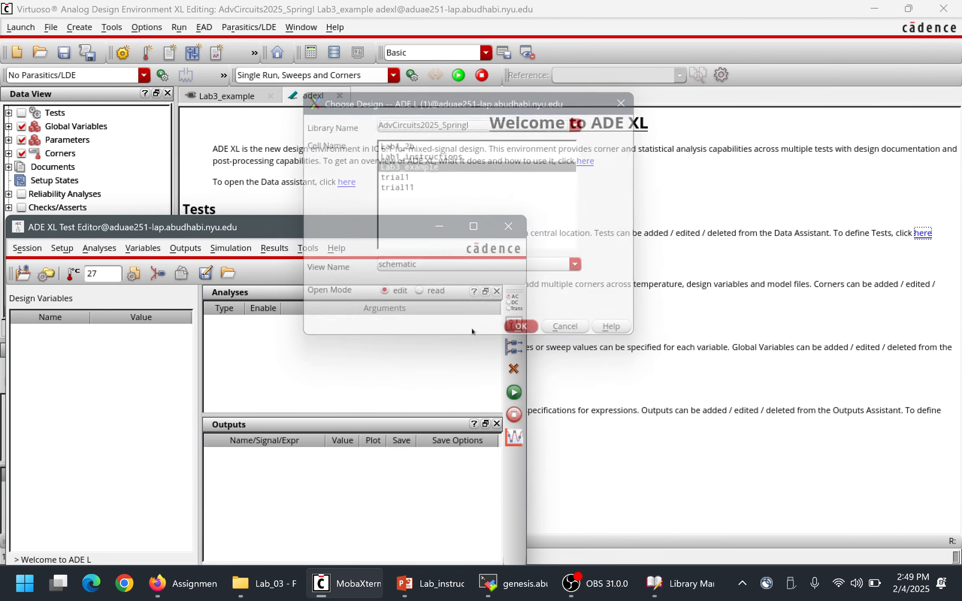
{"action": "left_click", "coordinate": [62, 249]}
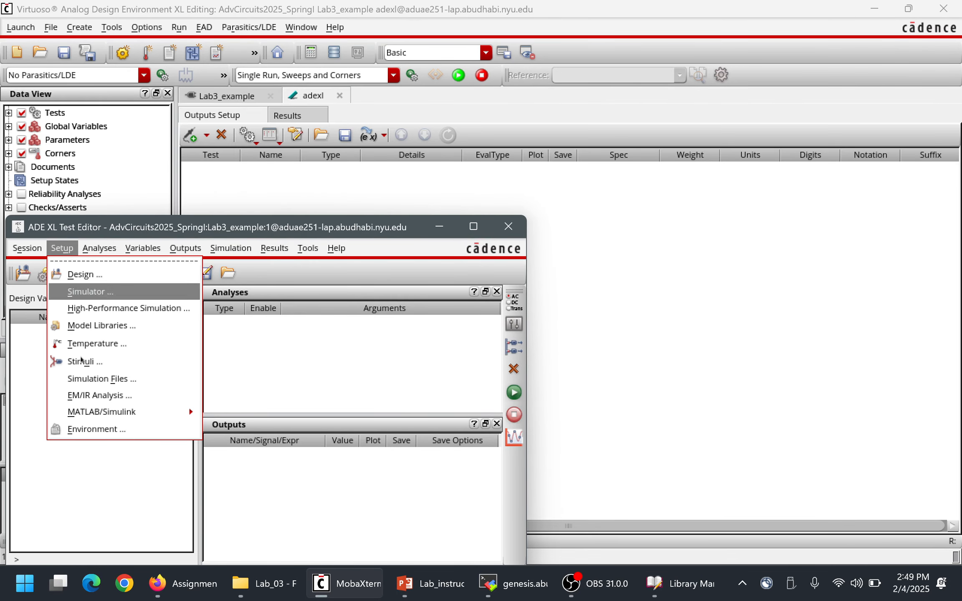
{"action": "left_click", "coordinate": [106, 429]}
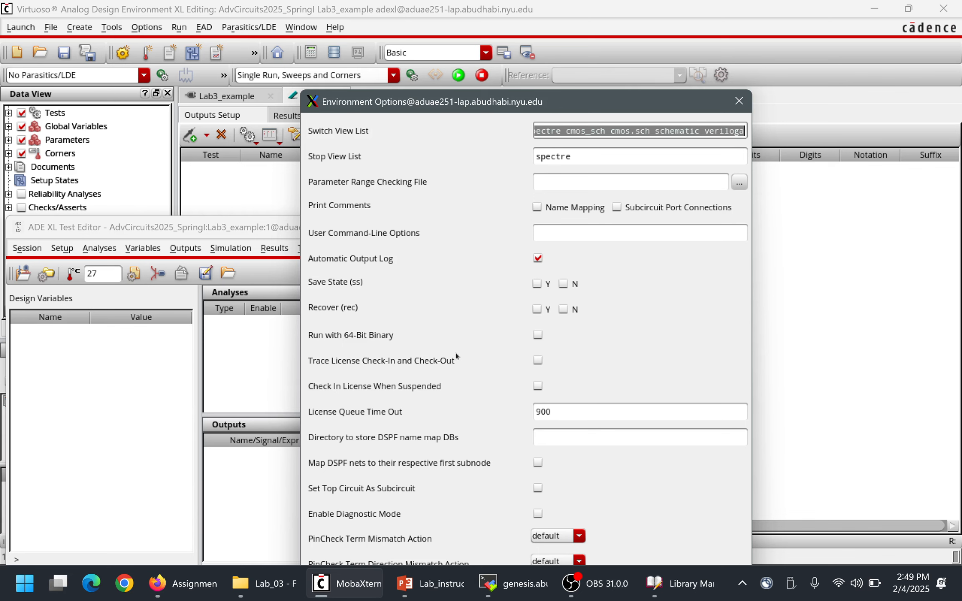
{"action": "left_click", "coordinate": [537, 335]}
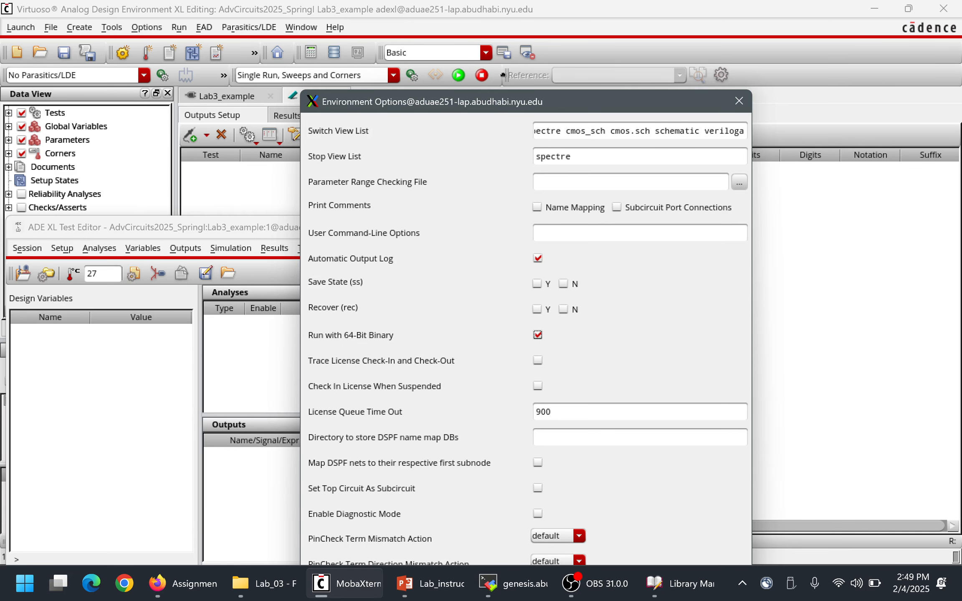
{"action": "left_click_drag", "start_coordinate": [504, 107], "coordinate": [492, 76]}
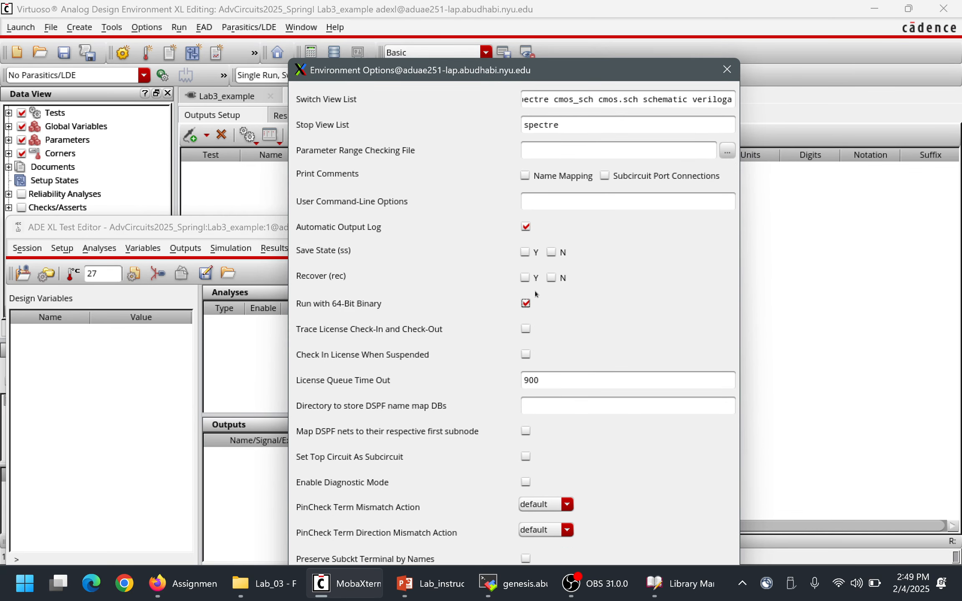
{"action": "key", "text": "Return"}
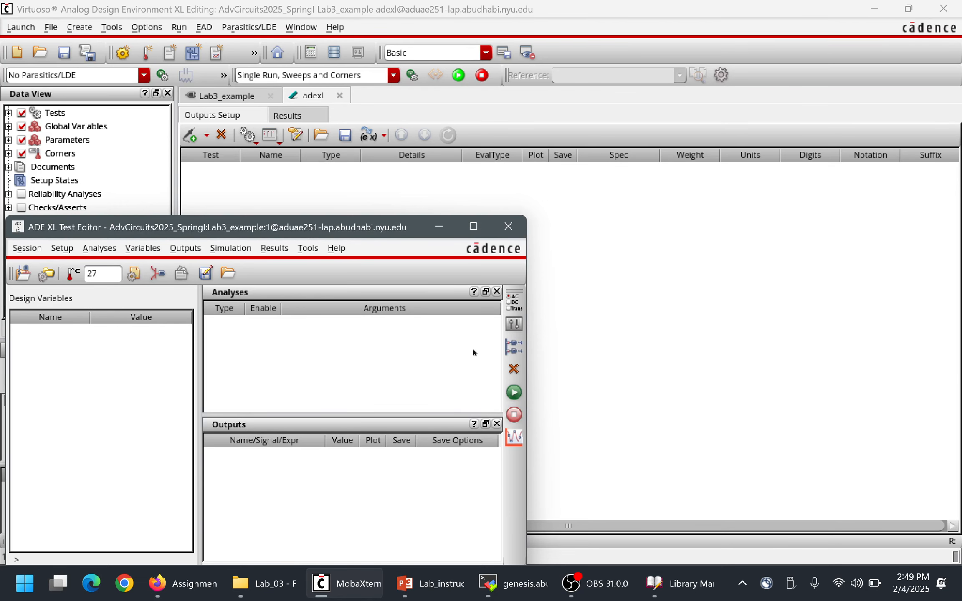
Add an enabled transient analysis with stop time 7 and conservative accuracy, and switch to the reference slides in PowerPoint.
{"action": "left_click", "coordinate": [512, 302]}
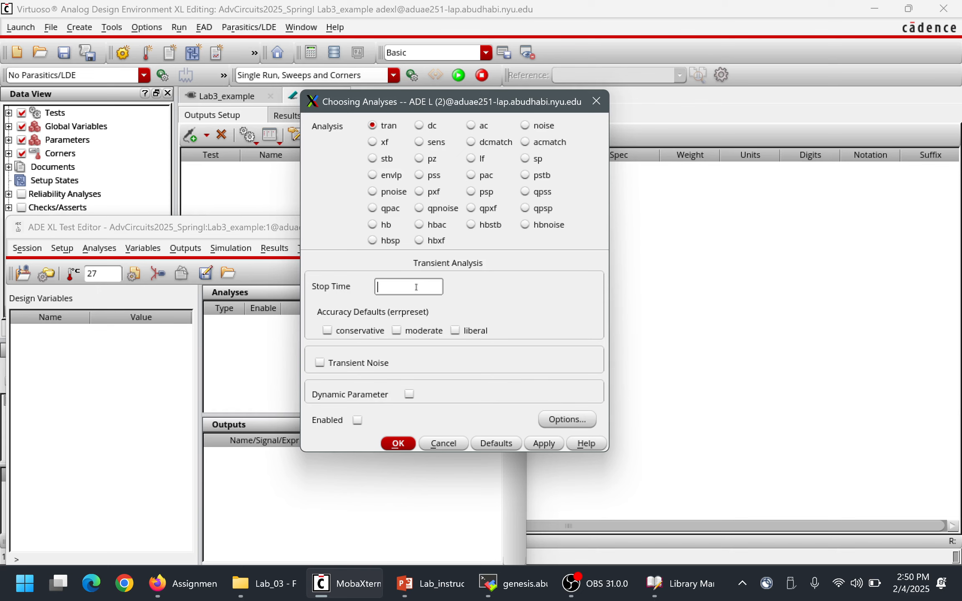
{"action": "type", "text": "7"}
{"action": "key", "text": "BackSpace"}
{"action": "type", "text": "5"}
{"action": "key", "text": "BackSpace"}
{"action": "type", "text": "7"}
{"action": "left_click", "coordinate": [360, 336]}
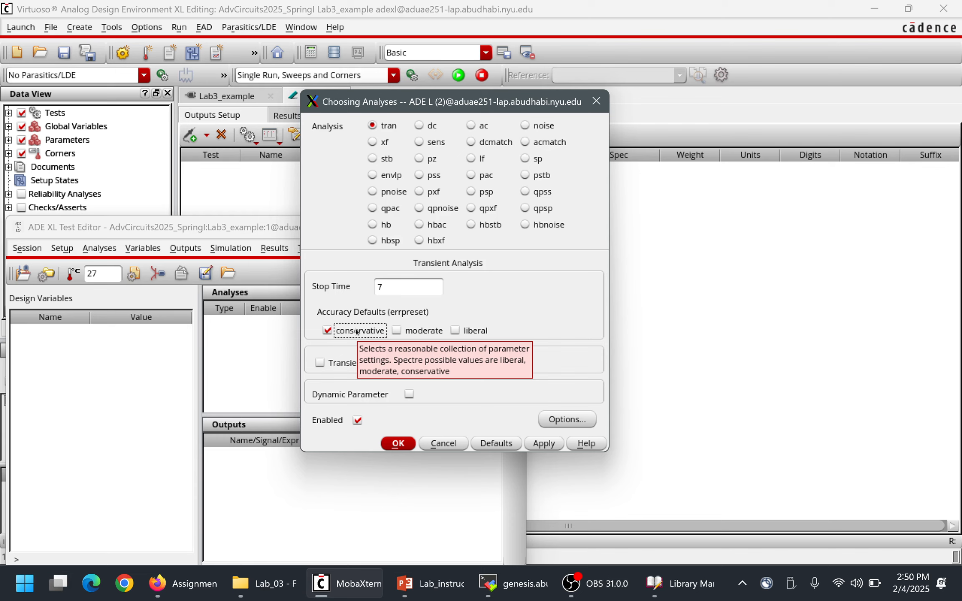
{"action": "left_click", "coordinate": [397, 443]}
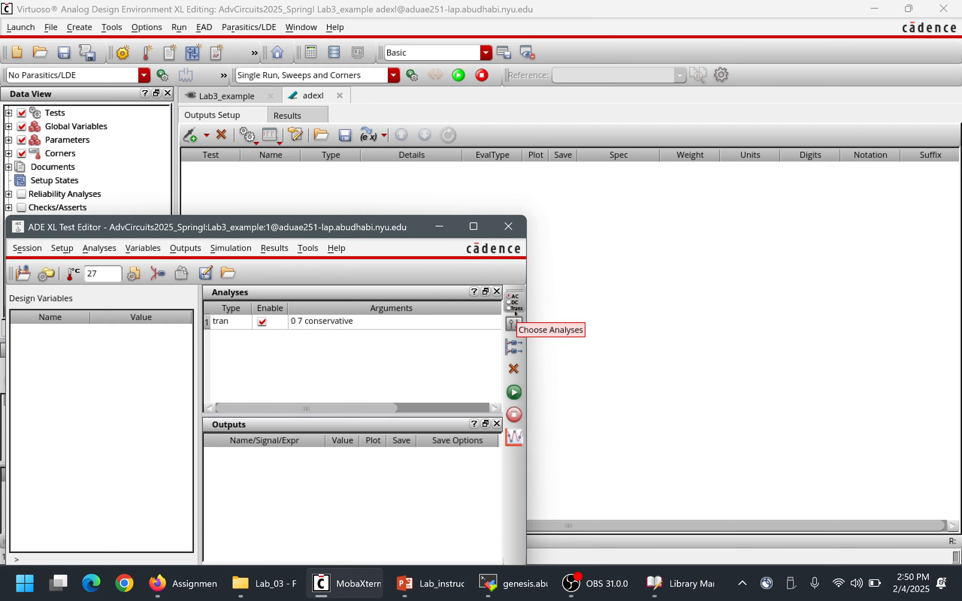
{"action": "left_click", "coordinate": [434, 585]}
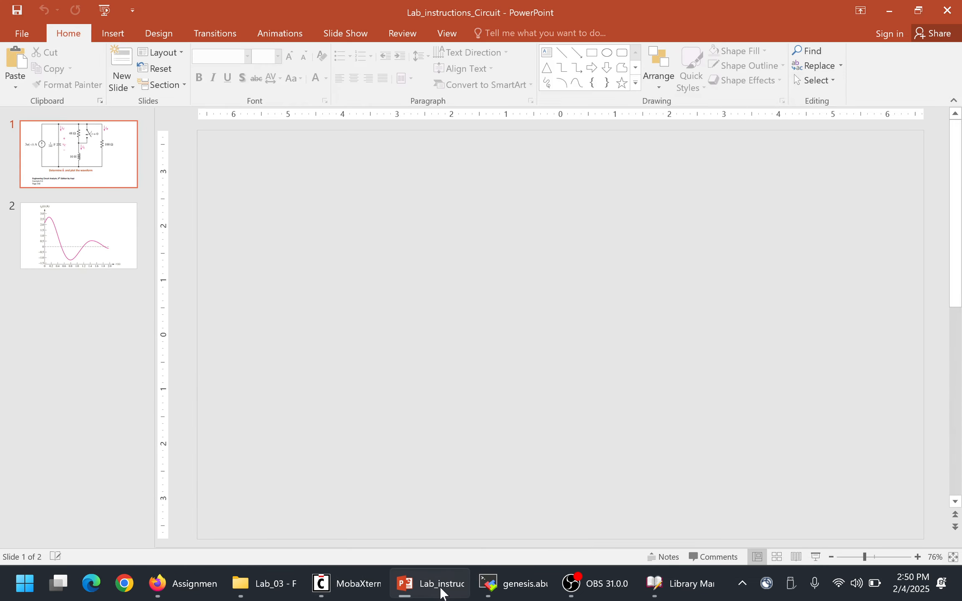
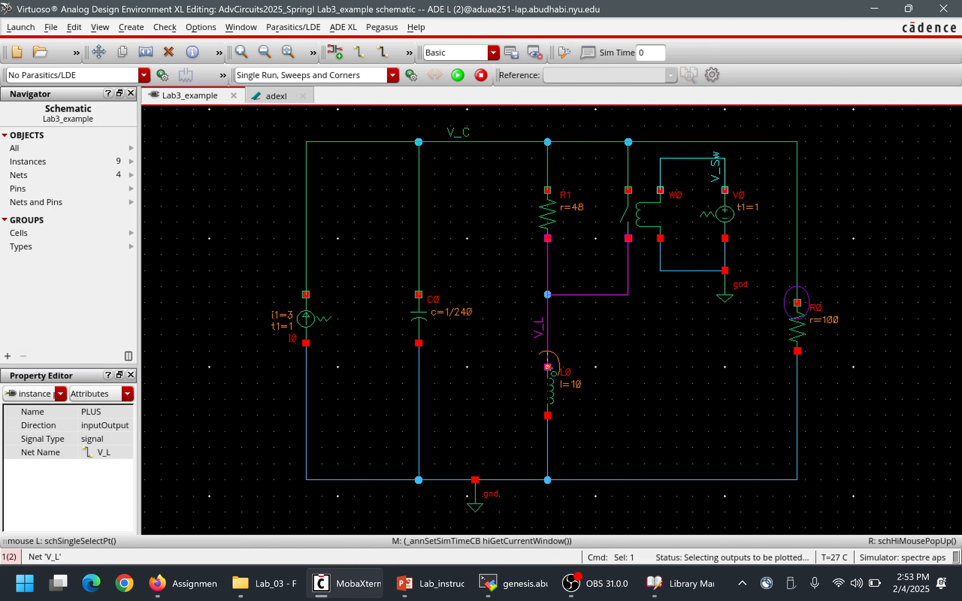
Add the PLUS terminal currents of capacitor C0 and current source I0 to the plotted outputs and check the outputs table.
{"action": "left_click", "coordinate": [418, 294]}
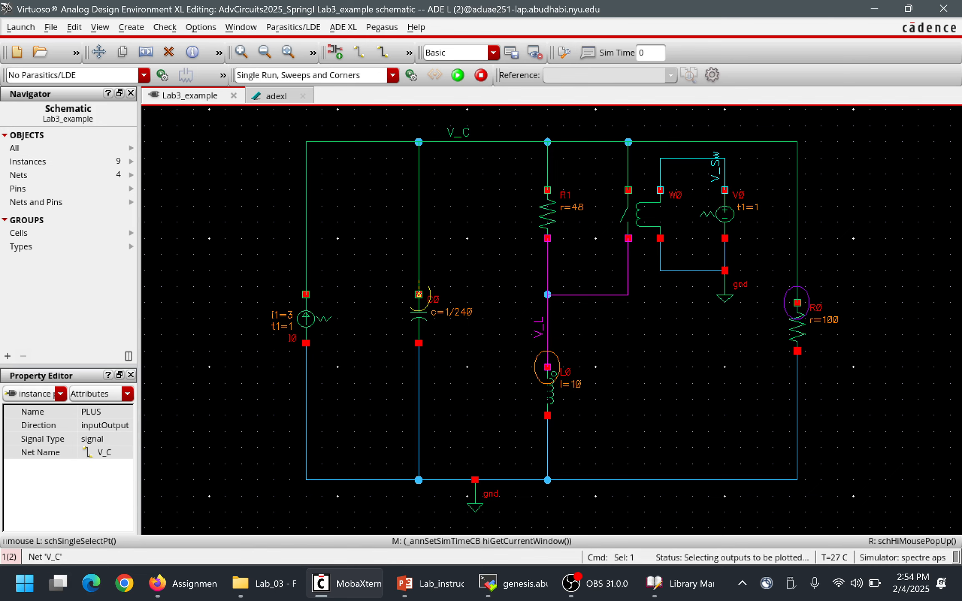
{"action": "left_click", "coordinate": [306, 343]}
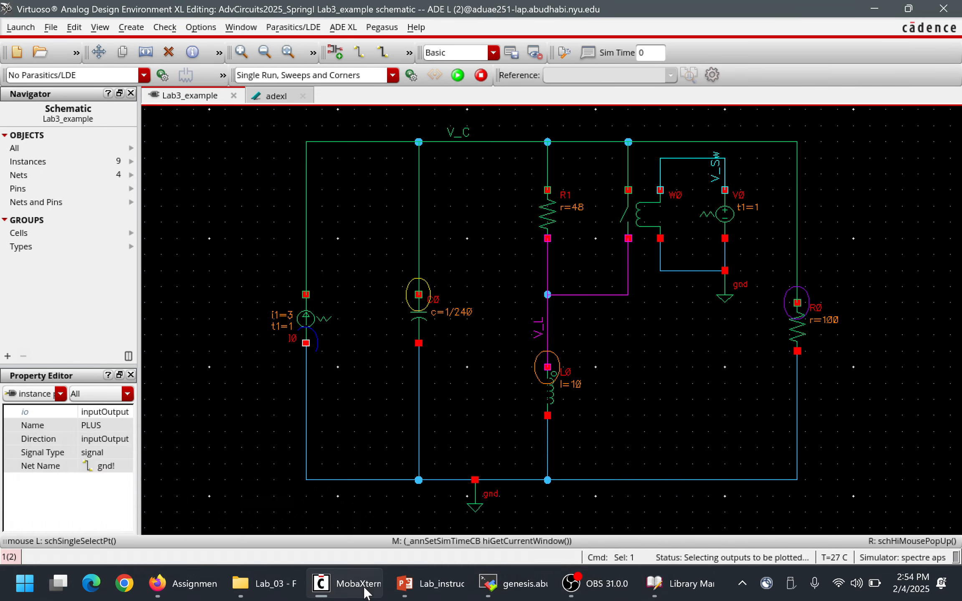
{"action": "mouse_move", "coordinate": [364, 592]}
{"action": "left_click", "coordinate": [603, 517]}
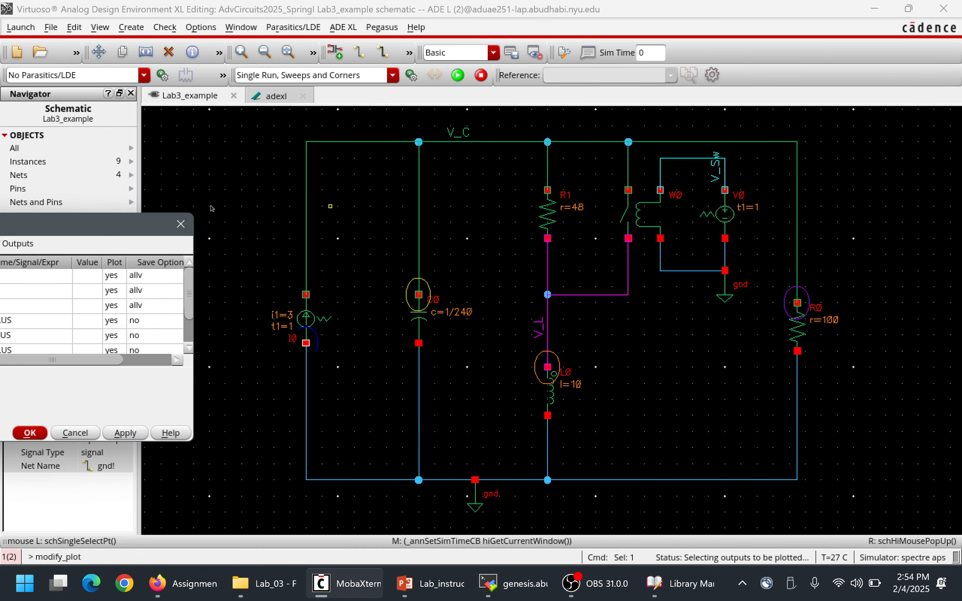
{"action": "left_click_drag", "start_coordinate": [89, 225], "coordinate": [574, 124]}
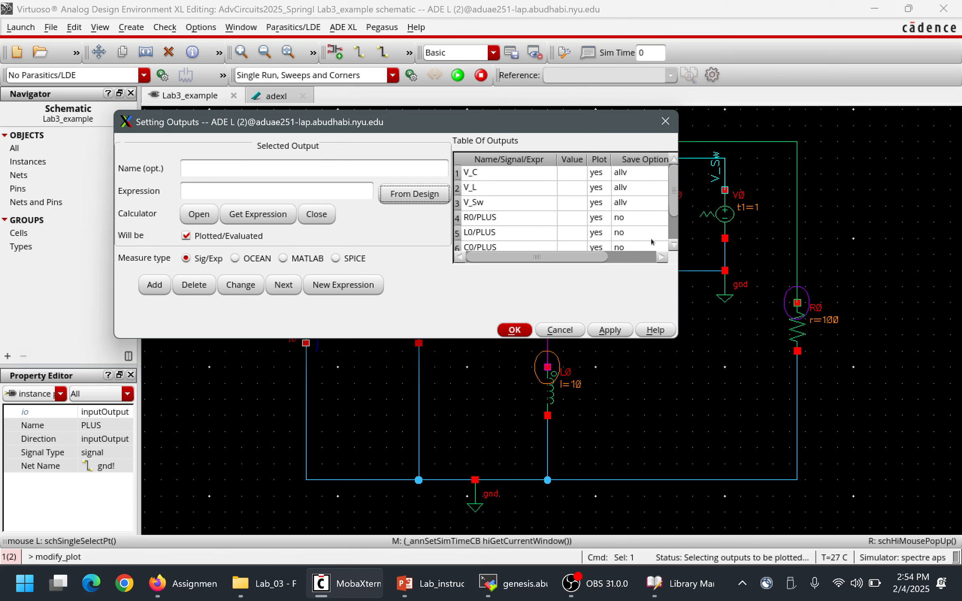
{"action": "left_click", "coordinate": [673, 245]}
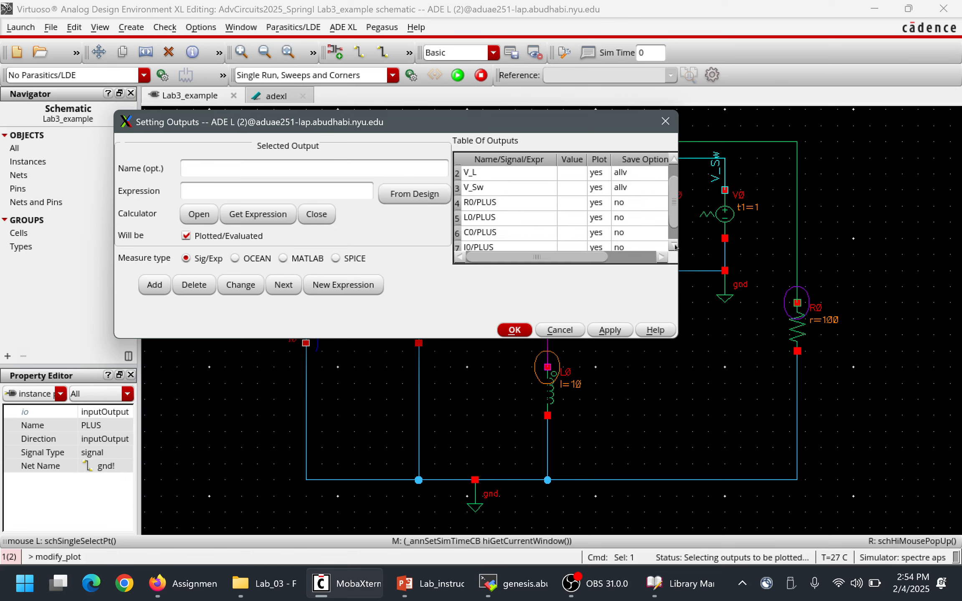
{"action": "left_click", "coordinate": [673, 246]}
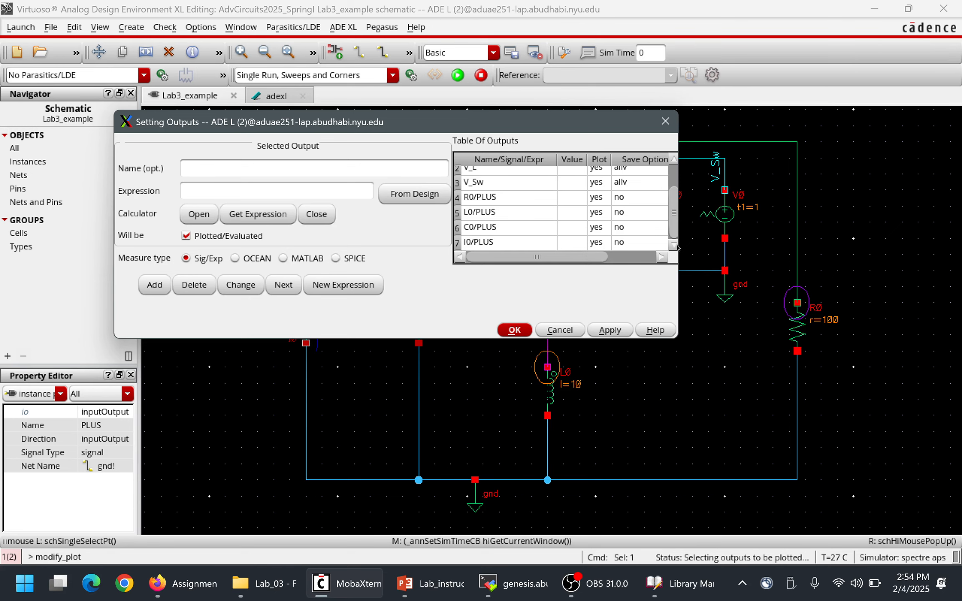
{"action": "left_click", "coordinate": [820, 174]}
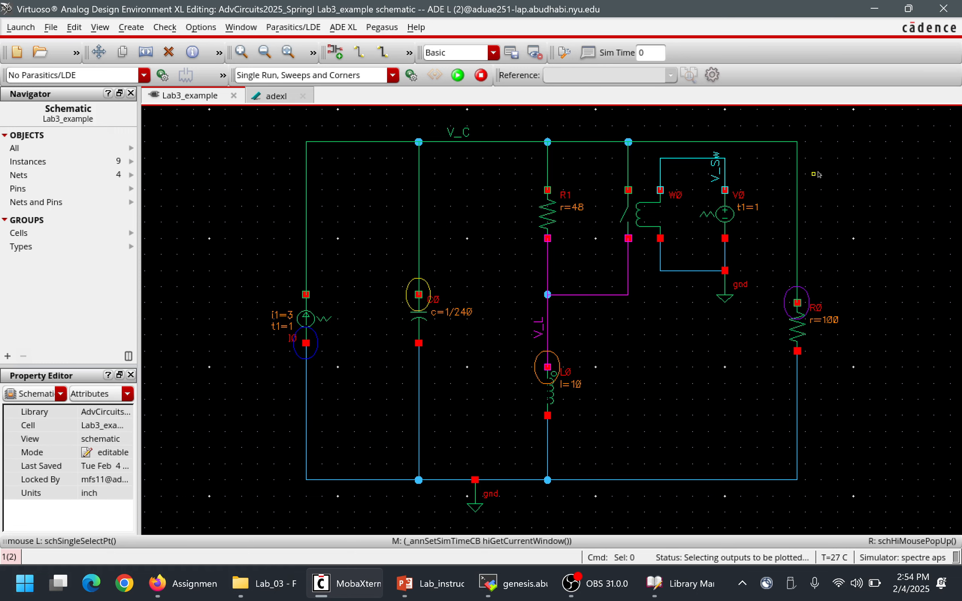
Accept the output list in the Setting Outputs dialog and minimize the Library Manager to return to the Lab3_example schematic.
{"action": "mouse_move", "coordinate": [523, 598]}
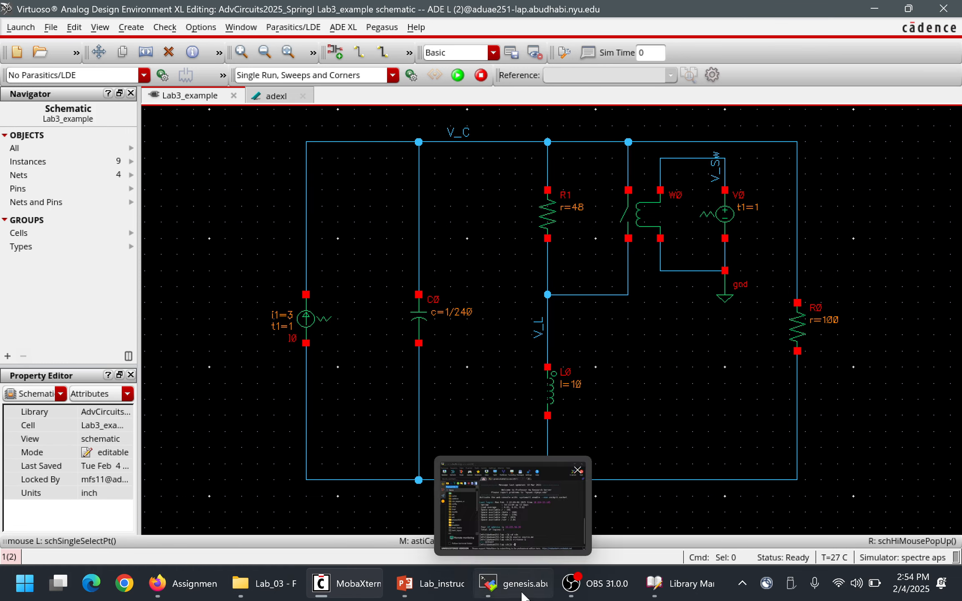
{"action": "mouse_move", "coordinate": [364, 584]}
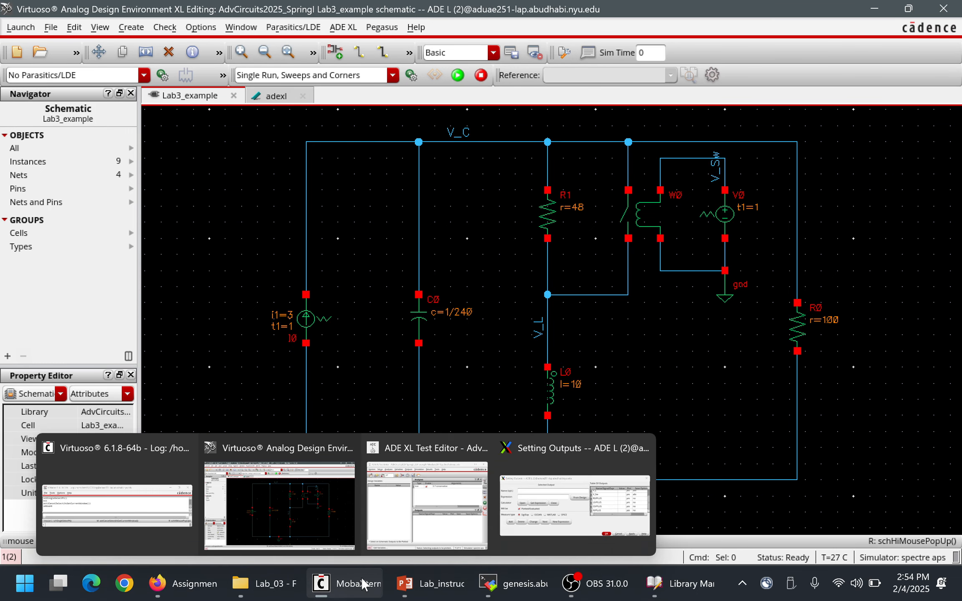
{"action": "left_click", "coordinate": [685, 583]}
{"action": "left_click", "coordinate": [606, 593]}
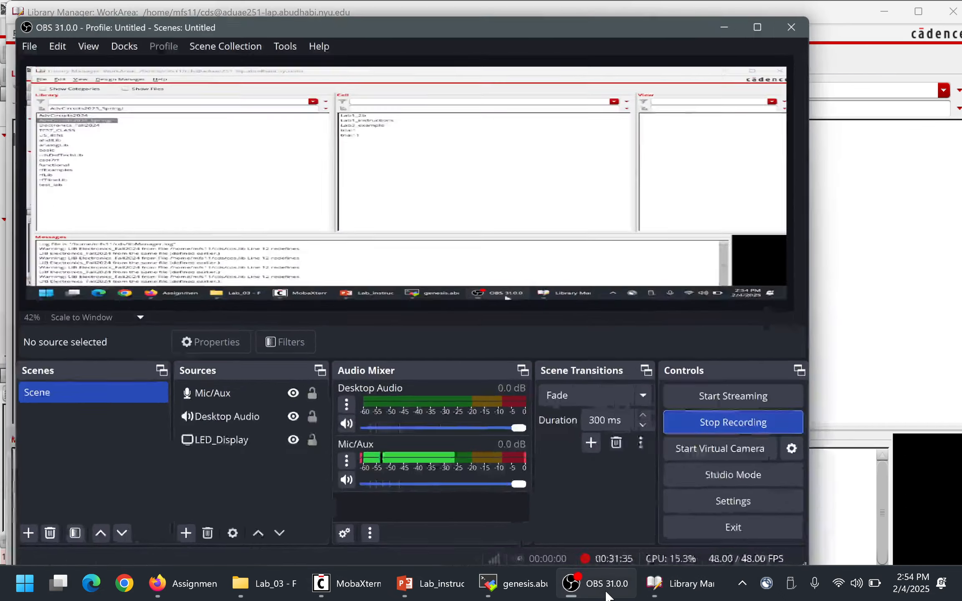
{"action": "left_click", "coordinate": [606, 593]}
{"action": "left_click", "coordinate": [500, 593]}
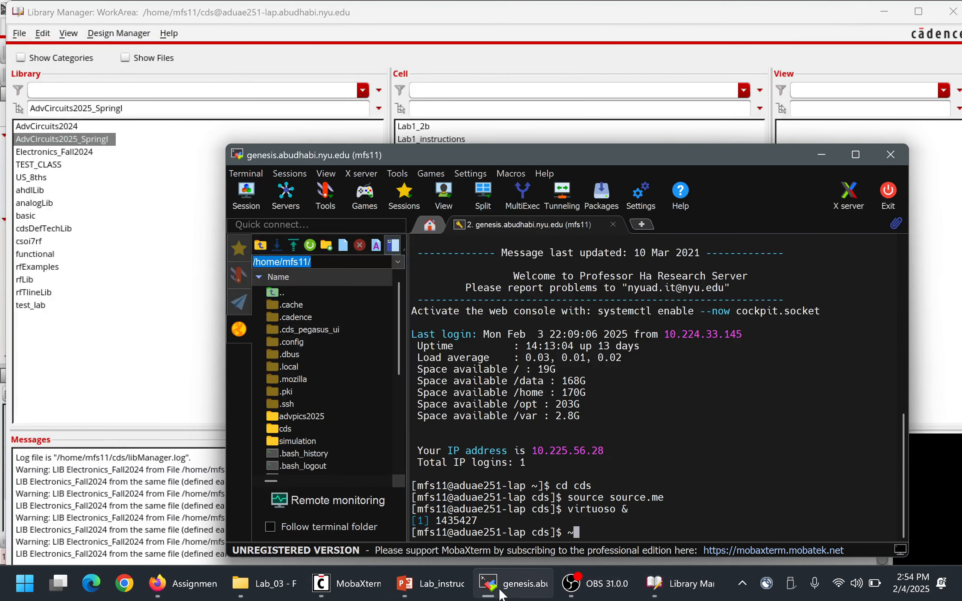
{"action": "left_click", "coordinate": [501, 593]}
{"action": "mouse_move", "coordinate": [369, 583]}
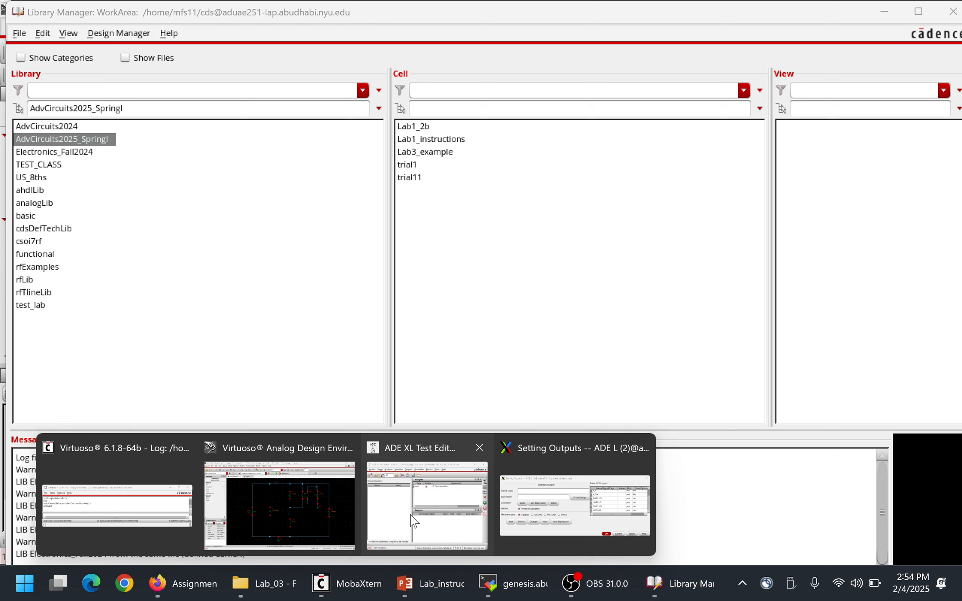
{"action": "left_click", "coordinate": [574, 517]}
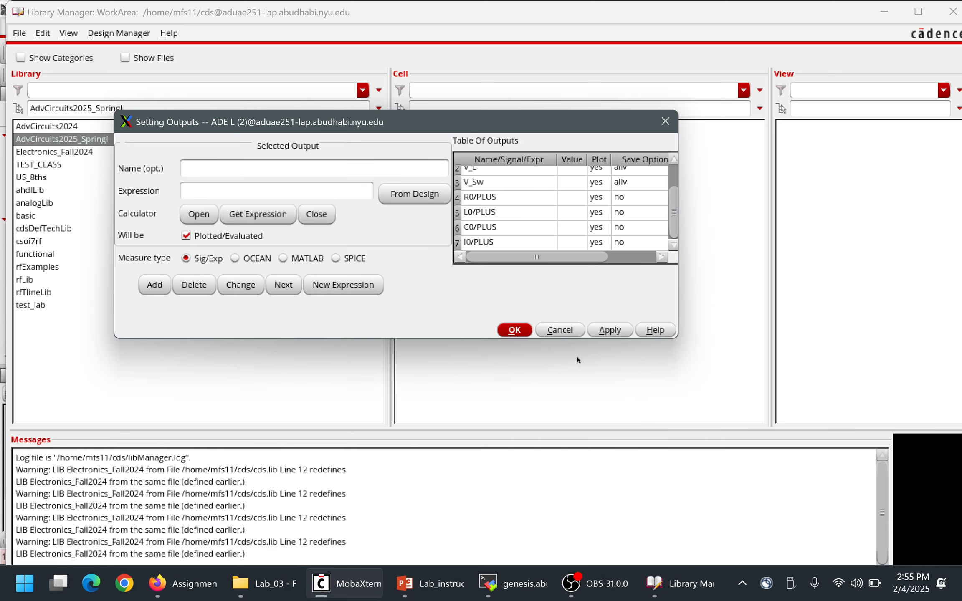
{"action": "left_click", "coordinate": [515, 330]}
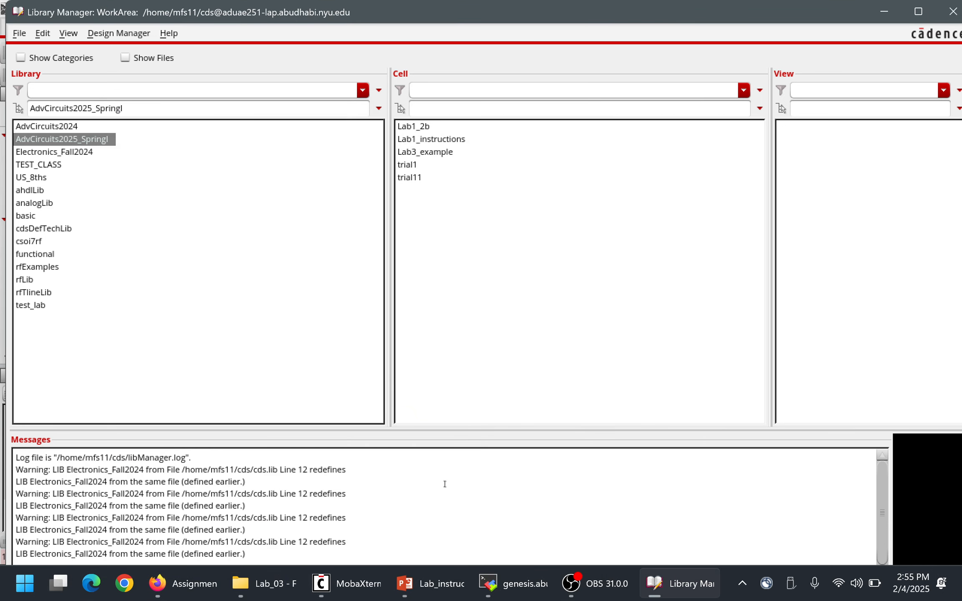
{"action": "left_click", "coordinate": [884, 10]}
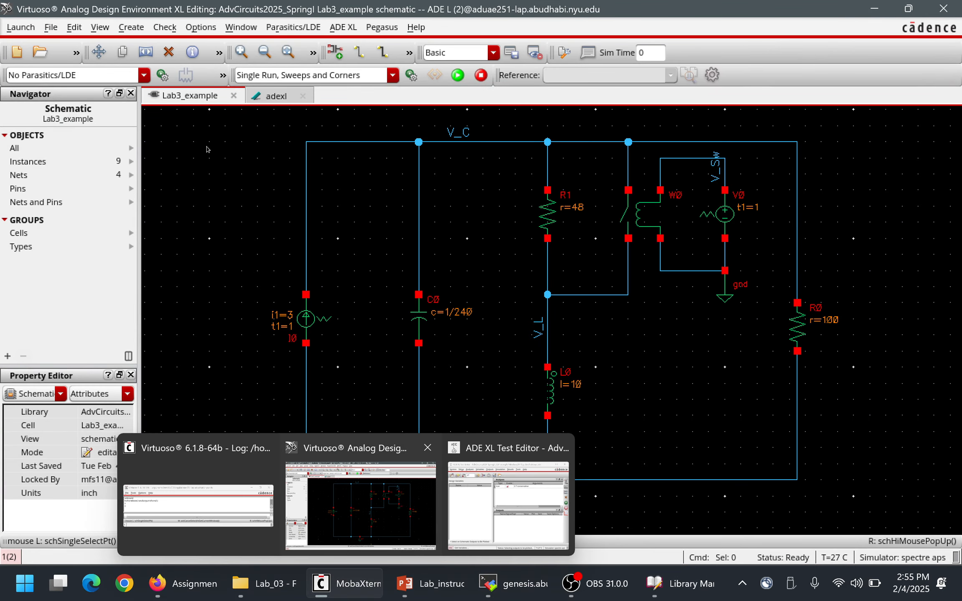
Run the simulation from the adexl view and close the simulation log once the run has finished.
{"action": "left_click", "coordinate": [272, 99]}
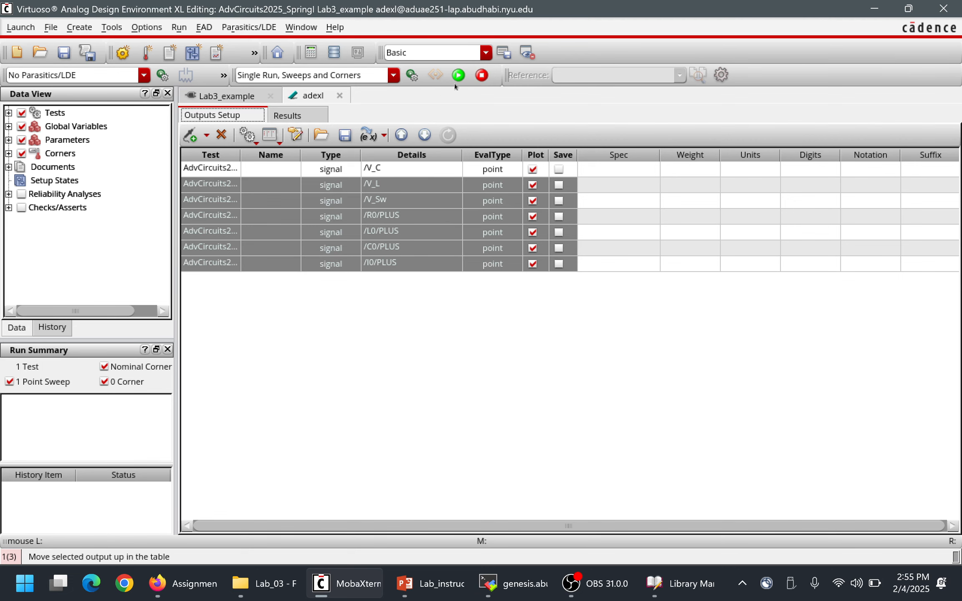
{"action": "left_click", "coordinate": [465, 77]}
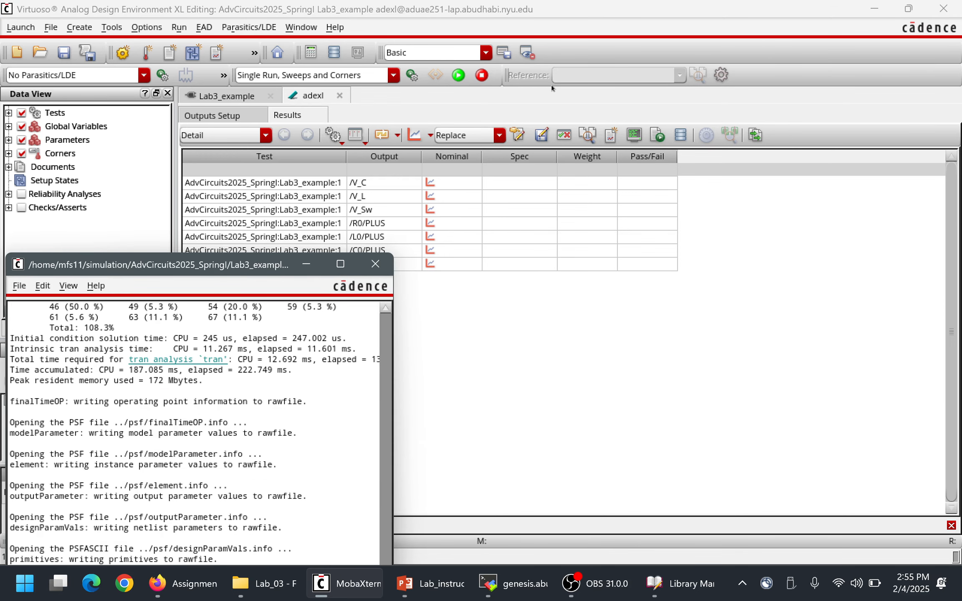
{"action": "left_click", "coordinate": [376, 265]}
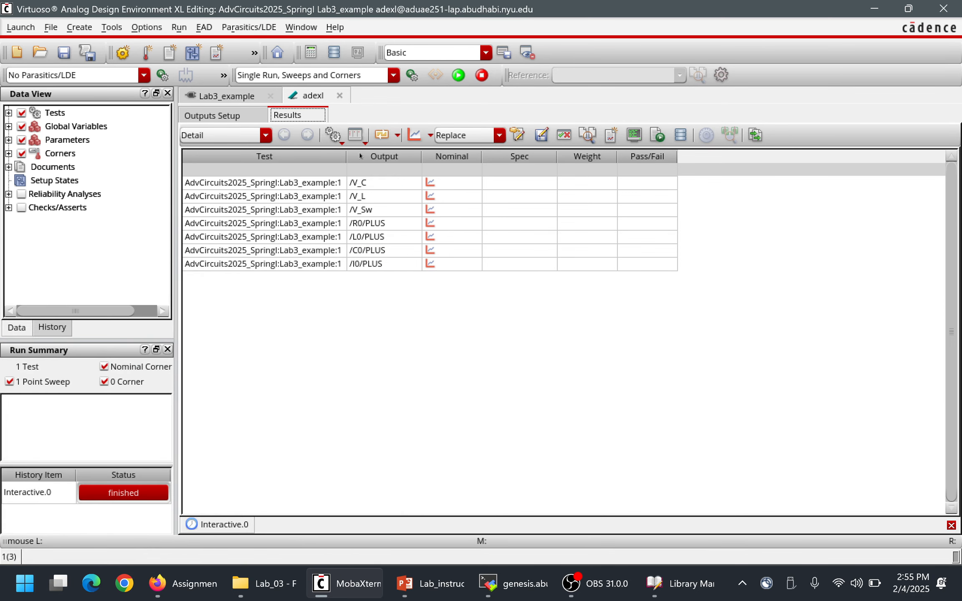
Plot all outputs in a maximized waveform window and end the displayed time range at about 5.3 s.
{"action": "left_click", "coordinate": [419, 141]}
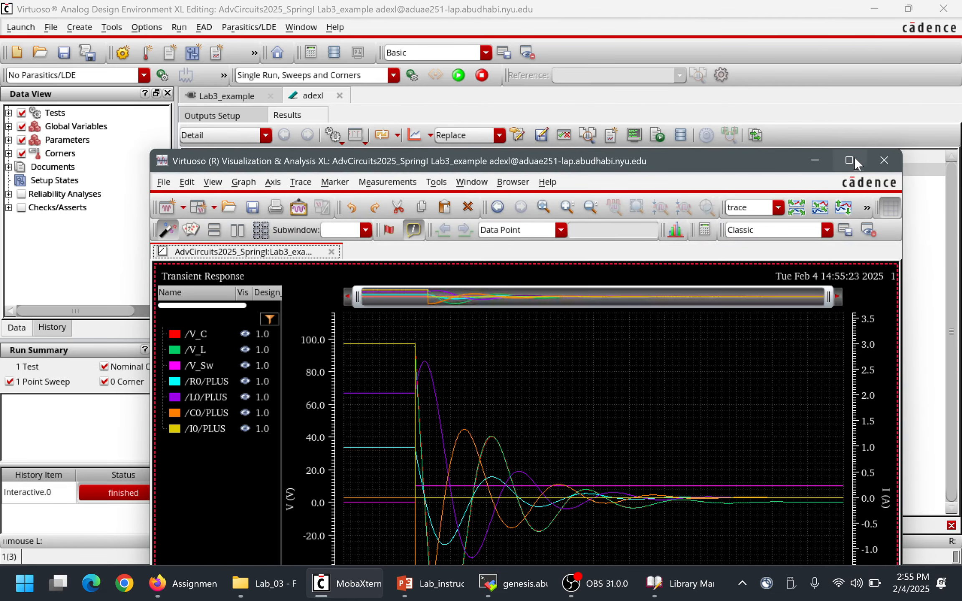
{"action": "left_click", "coordinate": [851, 159]}
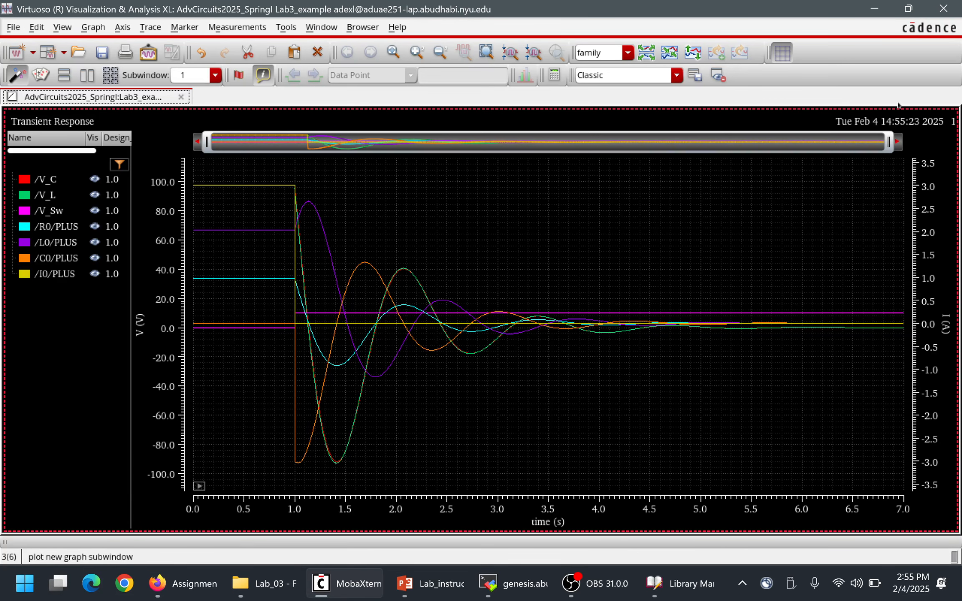
{"action": "left_click_drag", "start_coordinate": [889, 143], "coordinate": [721, 145]}
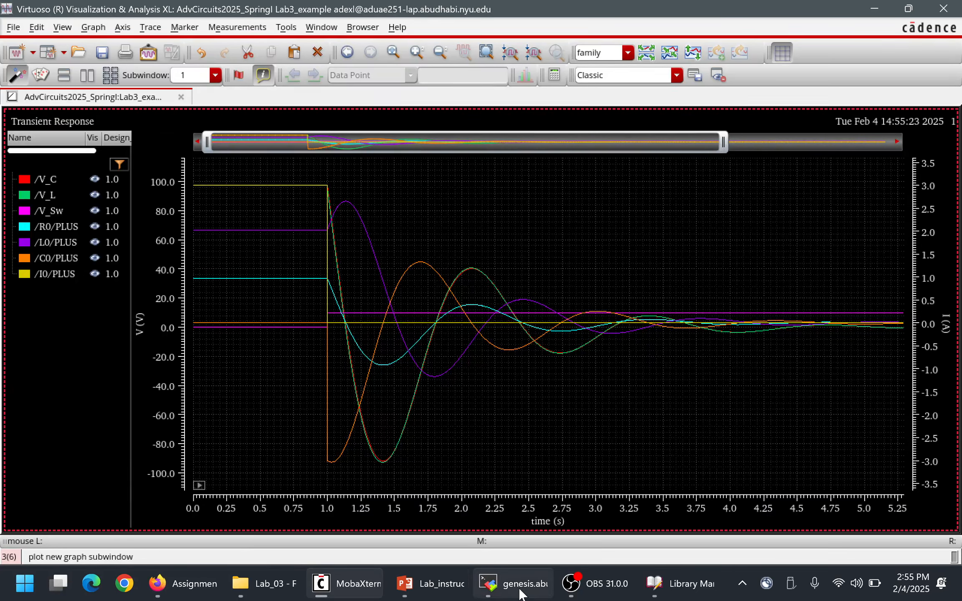
Examine the textbook inductor current plot on slide 2 in PowerPoint, and return to the Virtuoso waveform window.
{"action": "left_click", "coordinate": [429, 583]}
{"action": "key", "text": "Page_Down"}
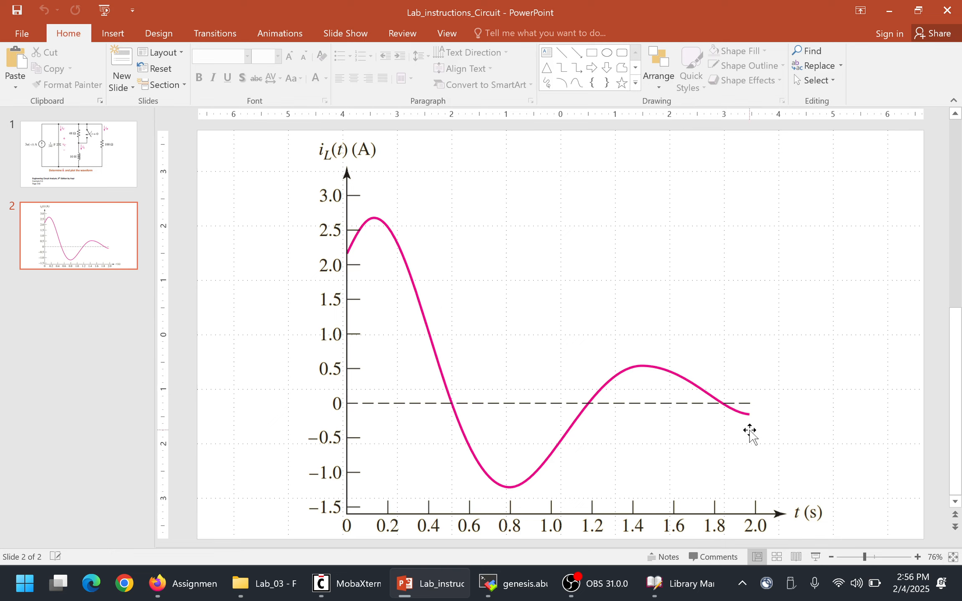
{"action": "key", "text": "alt+Tab"}
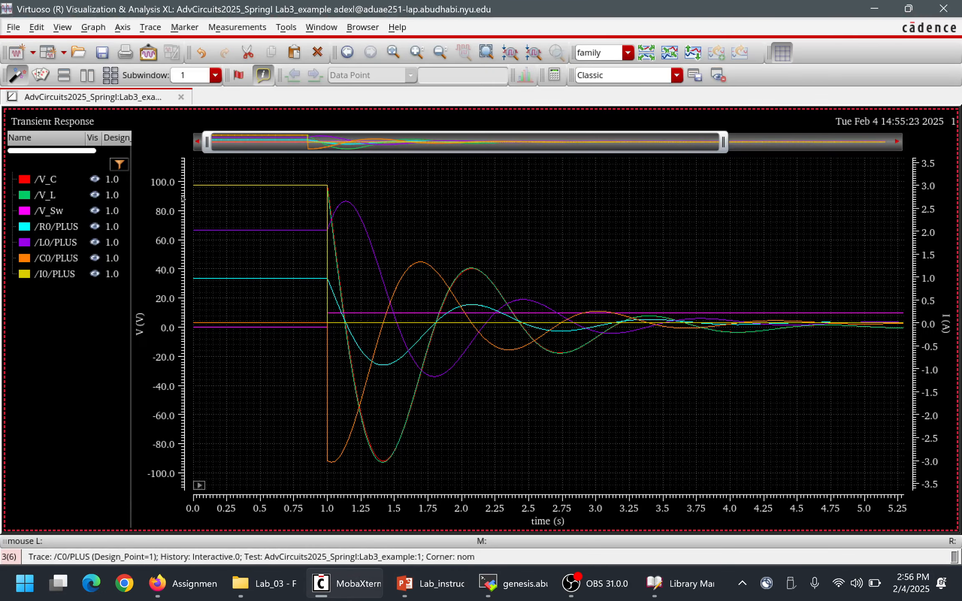
Hide every trace except the inductor current /L0/PLUS and start the displayed time range at about 0.98 s.
{"action": "left_click", "coordinate": [95, 179]}
{"action": "left_click", "coordinate": [95, 195]}
{"action": "left_click", "coordinate": [95, 210]}
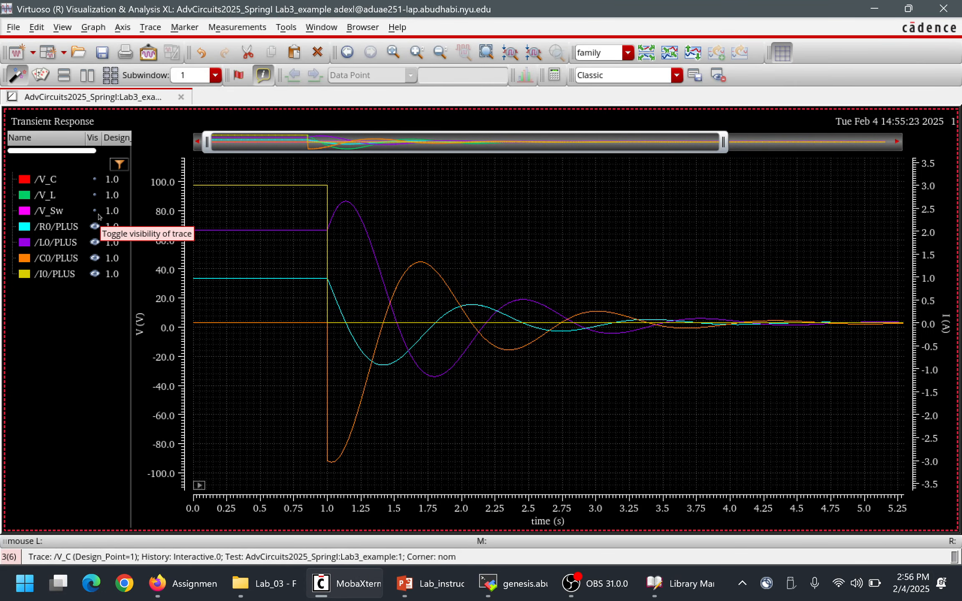
{"action": "left_click", "coordinate": [94, 227]}
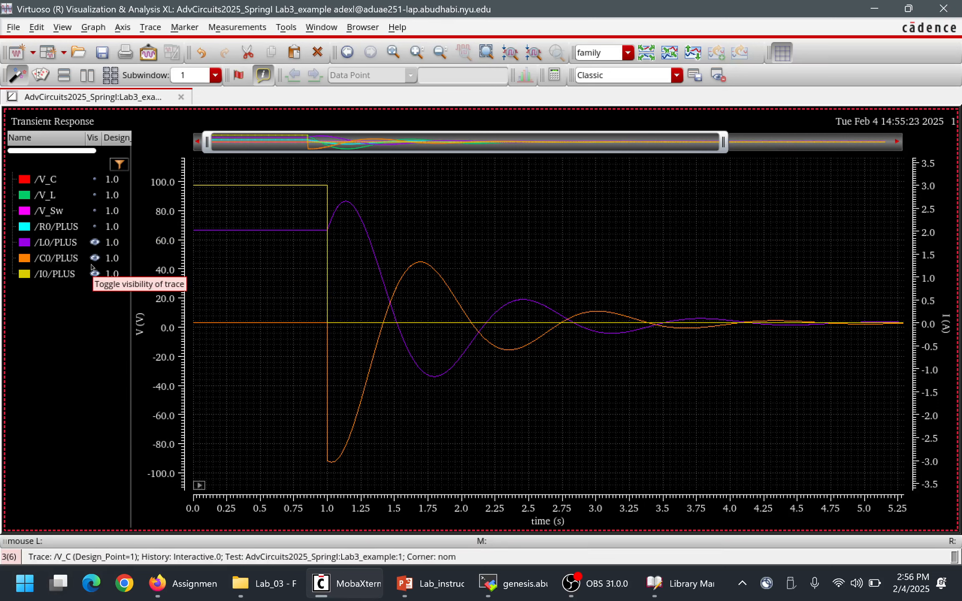
{"action": "left_click", "coordinate": [95, 258]}
{"action": "left_click", "coordinate": [95, 274]}
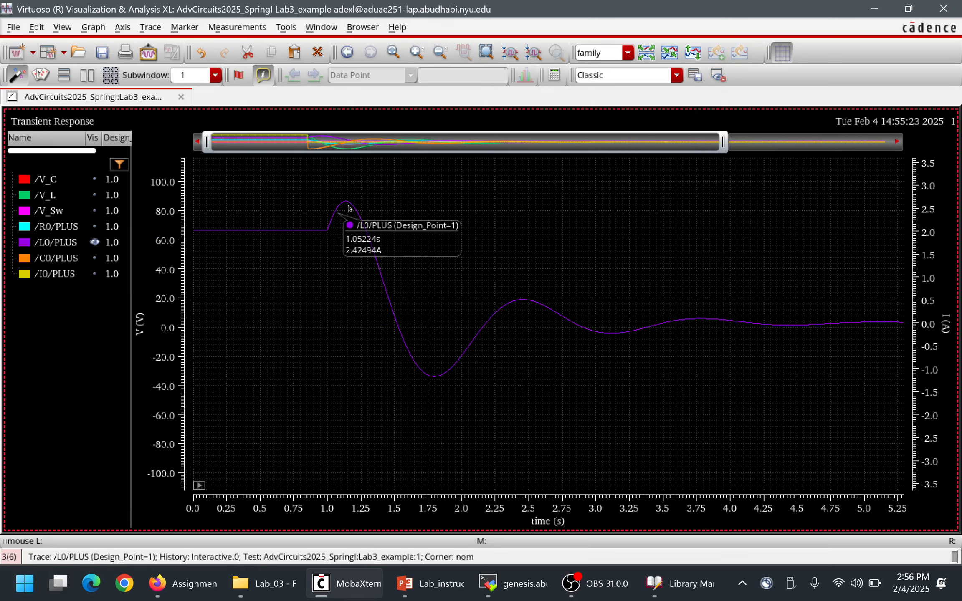
{"action": "mouse_move", "coordinate": [283, 238]}
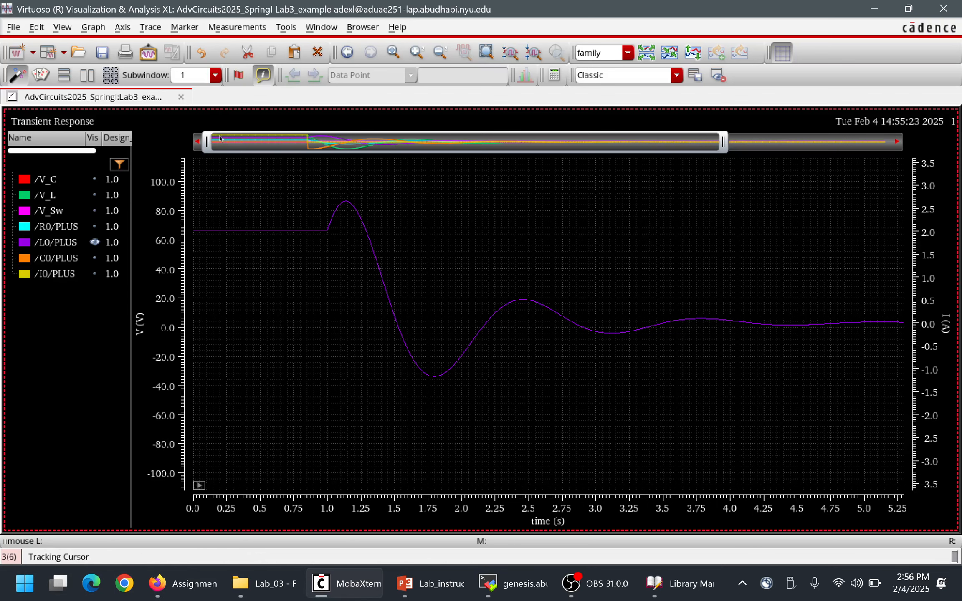
{"action": "left_click_drag", "start_coordinate": [205, 150], "coordinate": [306, 153]}
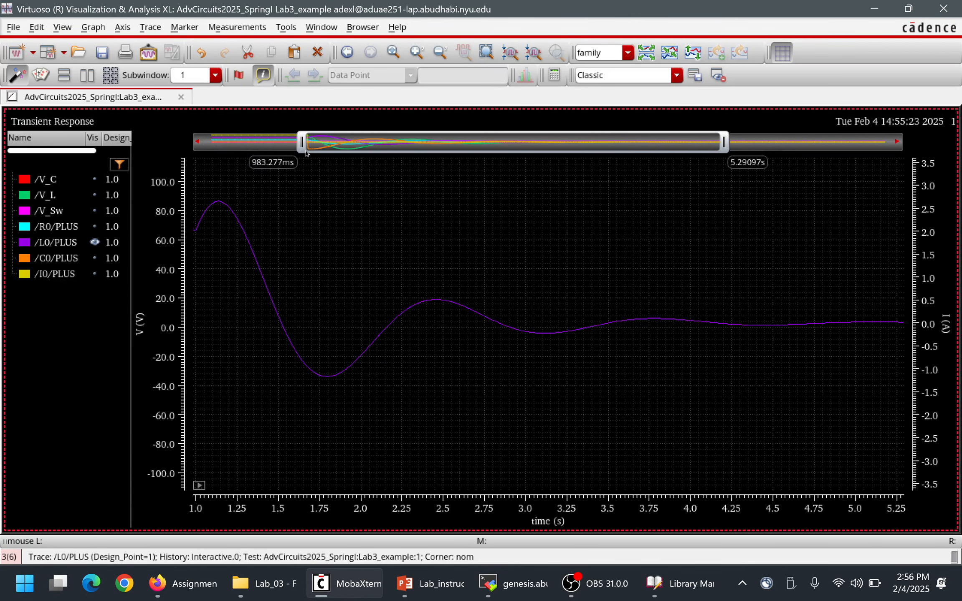
Change the colour of the /L0/PLUS trace to blue and deselect the trace.
{"action": "mouse_move", "coordinate": [382, 332]}
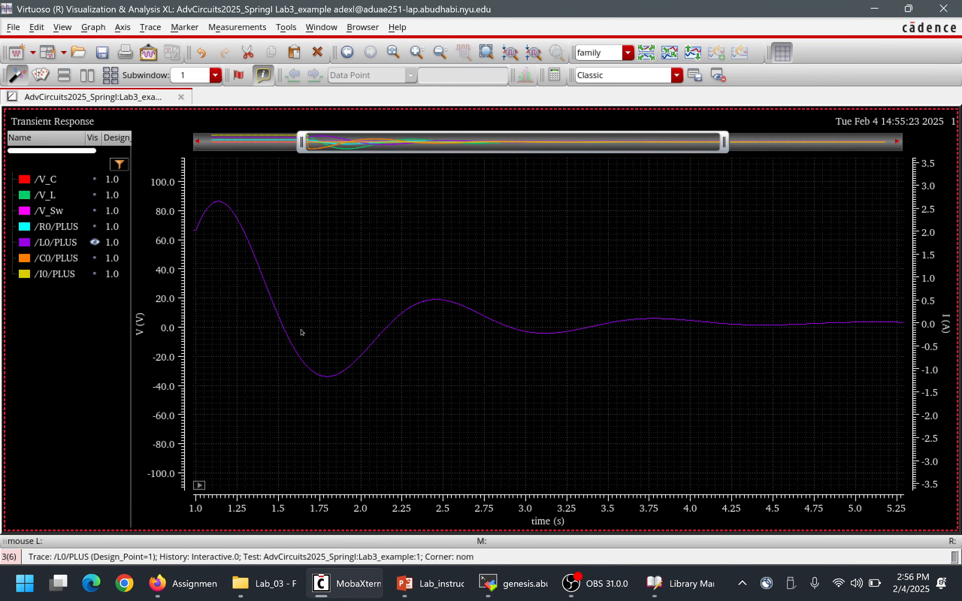
{"action": "left_click", "coordinate": [328, 389]}
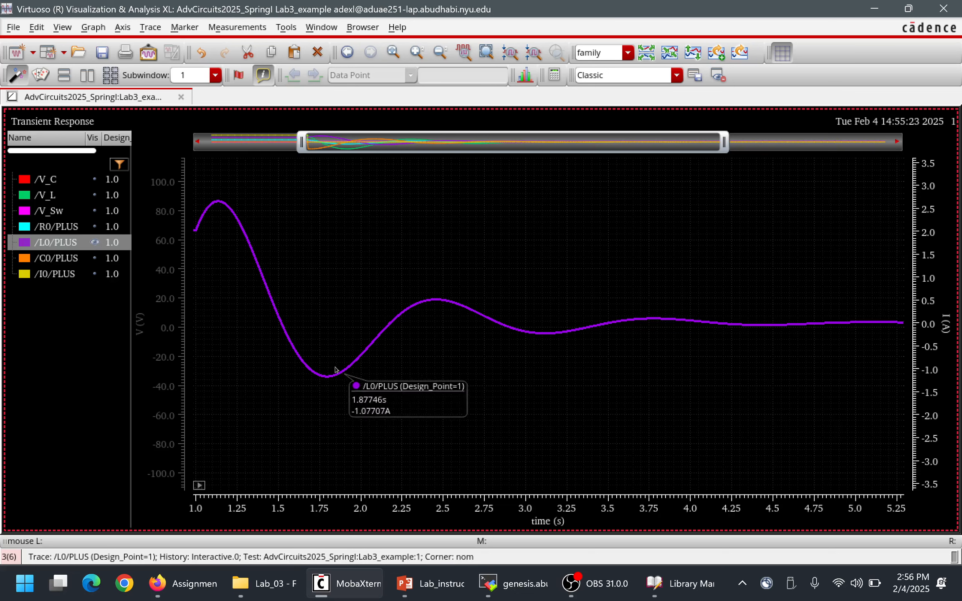
{"action": "right_click", "coordinate": [339, 379]}
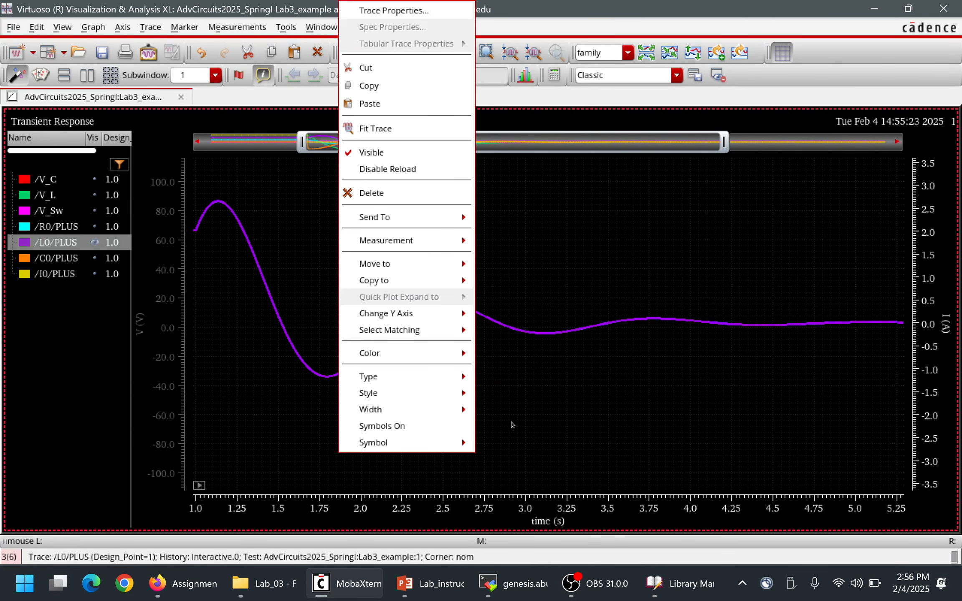
{"action": "mouse_move", "coordinate": [450, 352]}
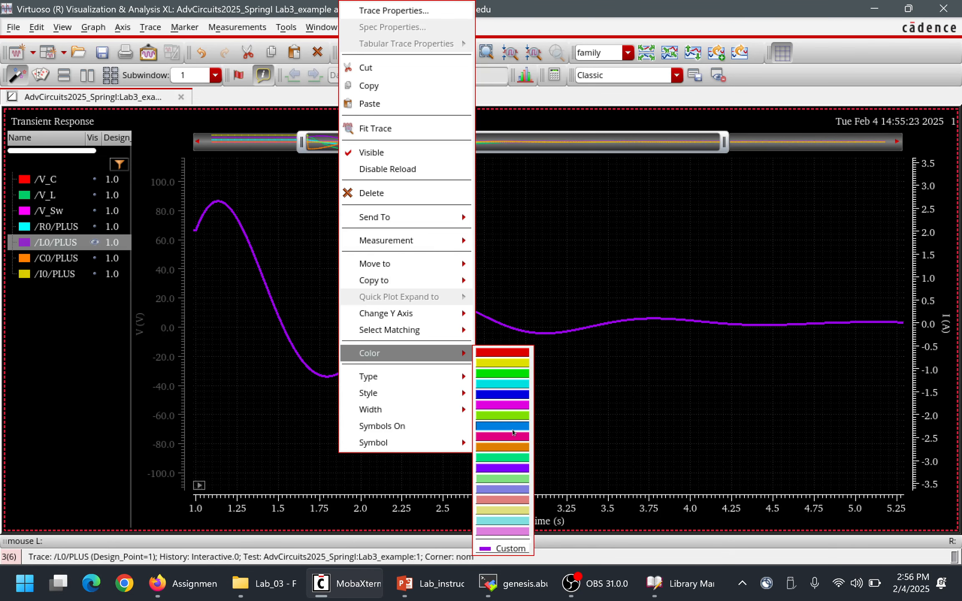
{"action": "left_click", "coordinate": [511, 428]}
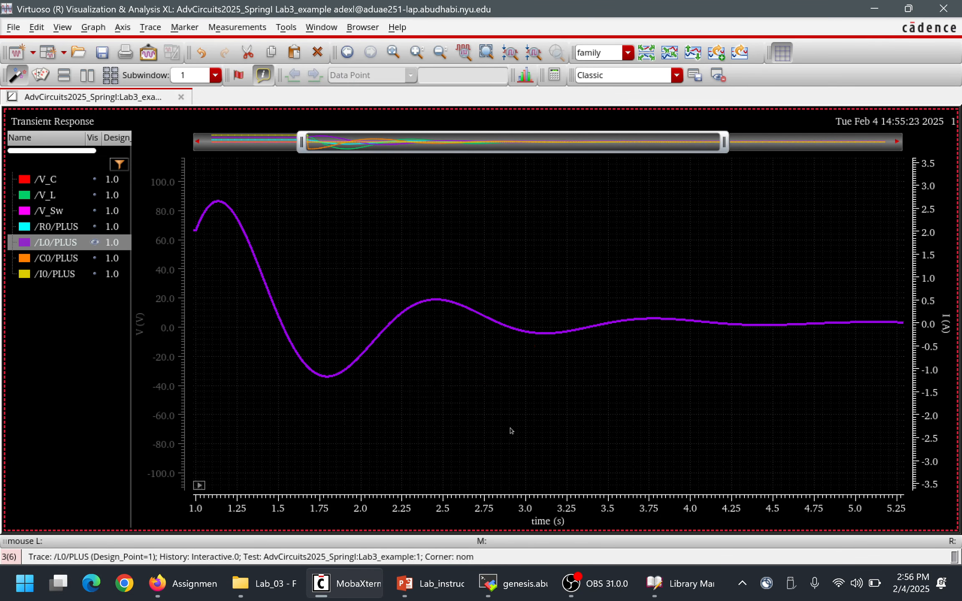
{"action": "right_click", "coordinate": [390, 325]}
{"action": "left_click", "coordinate": [360, 364]}
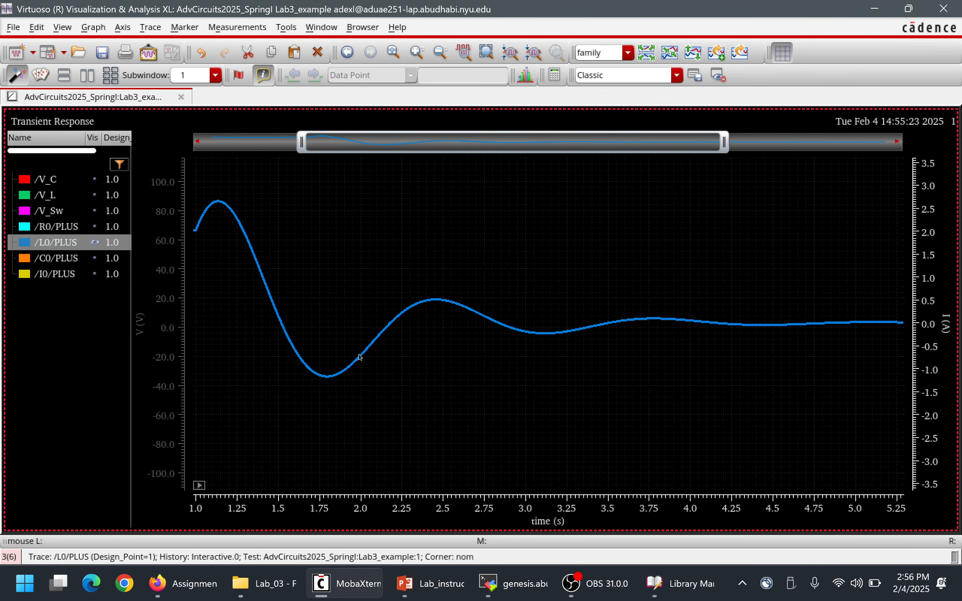
{"action": "mouse_move", "coordinate": [363, 358]}
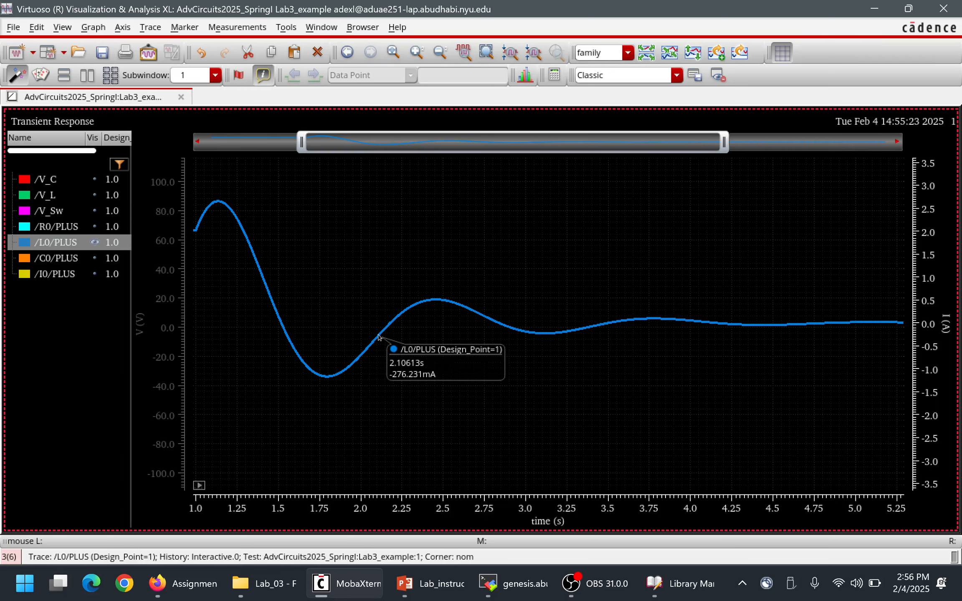
Set the line width of the inductor current trace /L0/PLUS to Thick.
{"action": "right_click", "coordinate": [351, 371]}
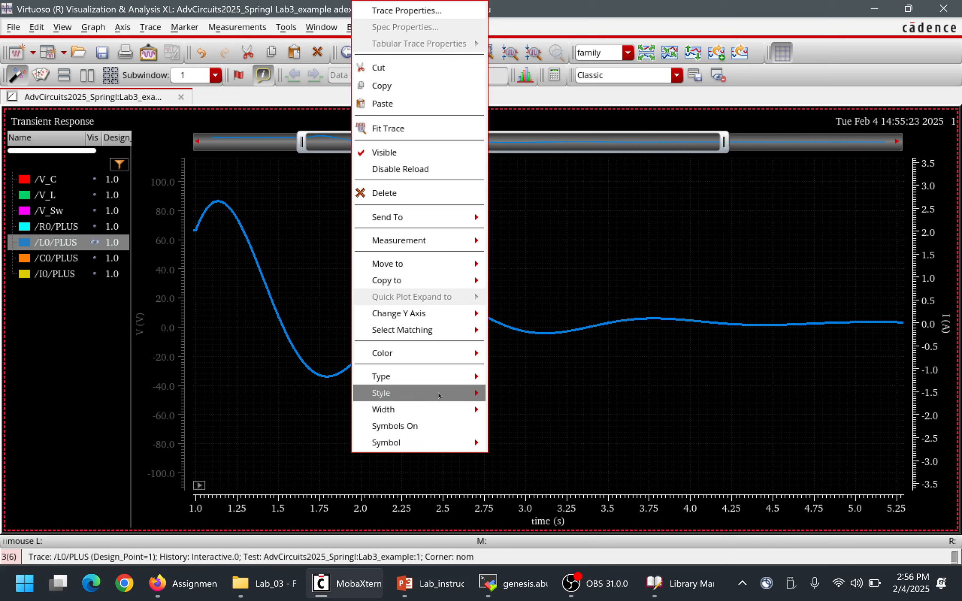
{"action": "mouse_move", "coordinate": [438, 393]}
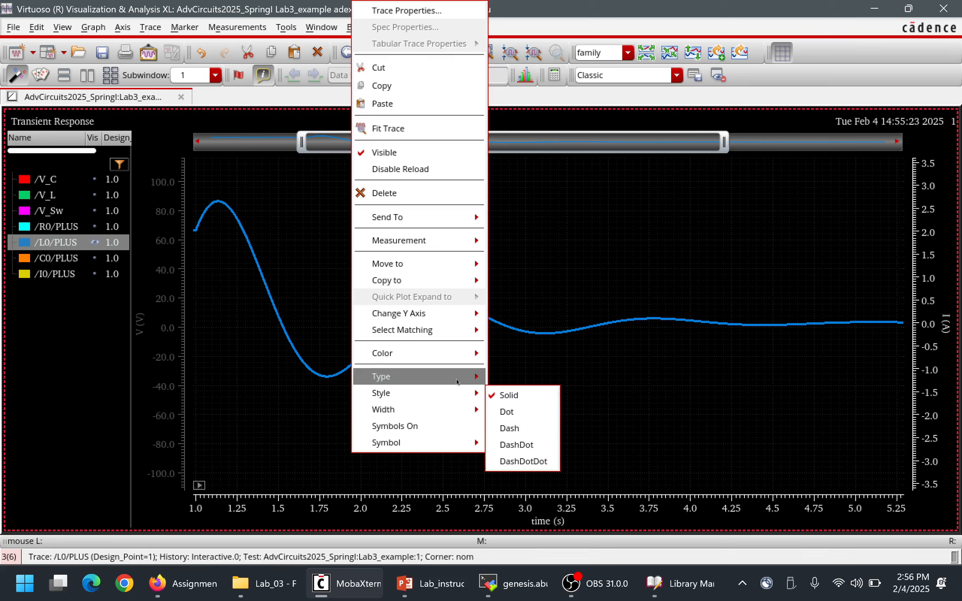
{"action": "mouse_move", "coordinate": [462, 383]}
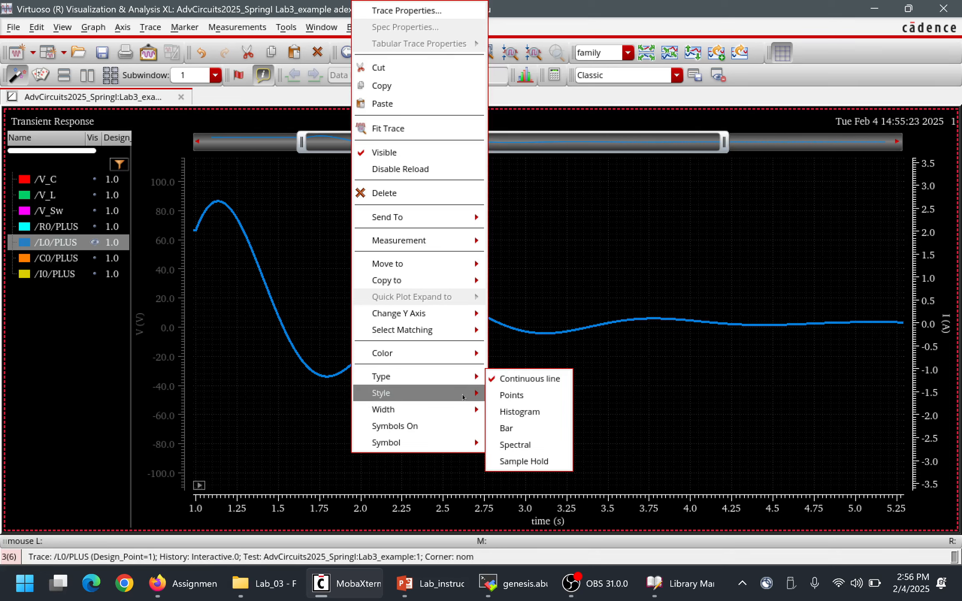
{"action": "mouse_move", "coordinate": [480, 416]}
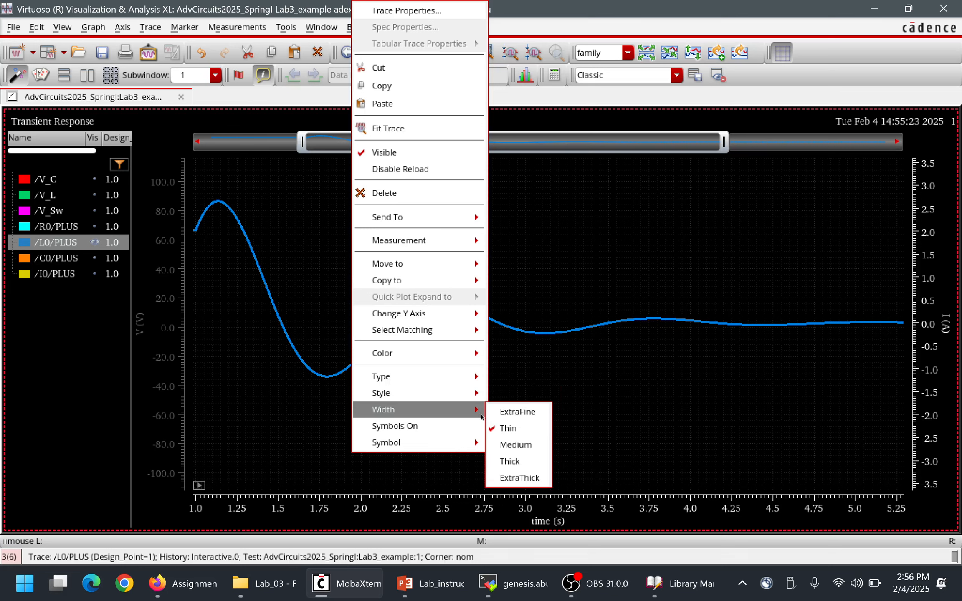
{"action": "left_click", "coordinate": [513, 460]}
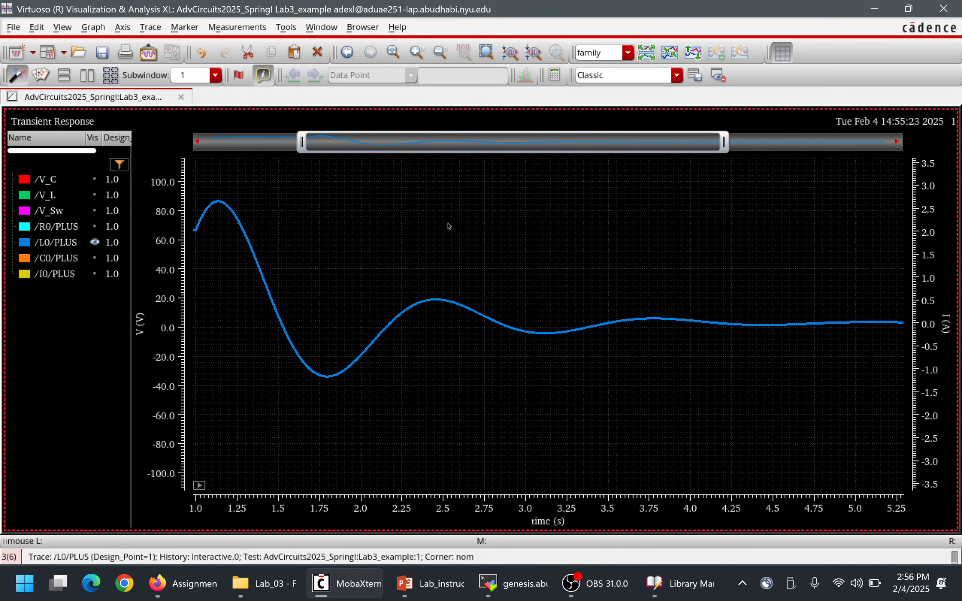
Compare the peak, trough and zero crossings of the /L0/PLUS waveform with the textbook inductor current plot in PowerPoint.
{"action": "mouse_move", "coordinate": [235, 205]}
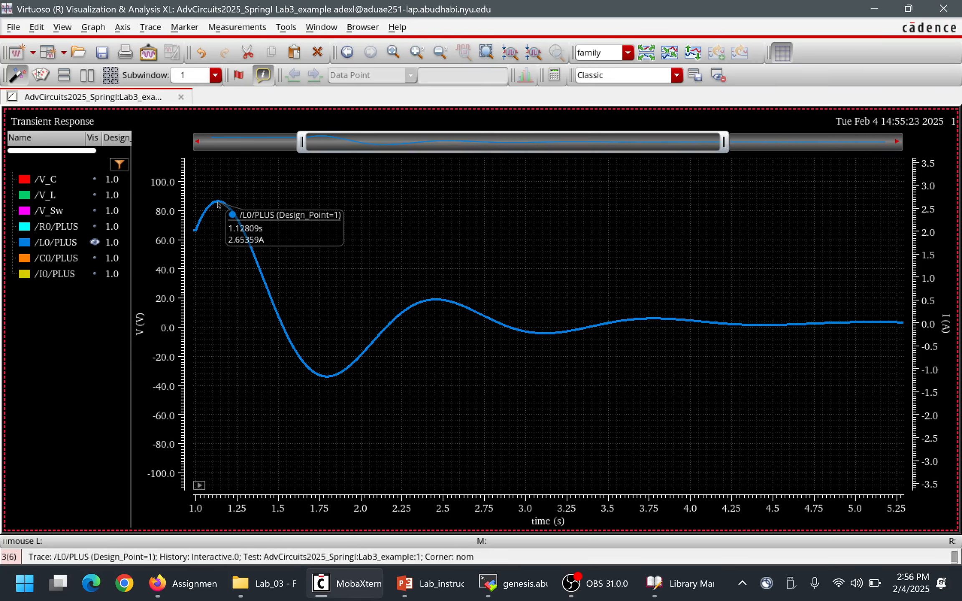
{"action": "mouse_move", "coordinate": [328, 384]}
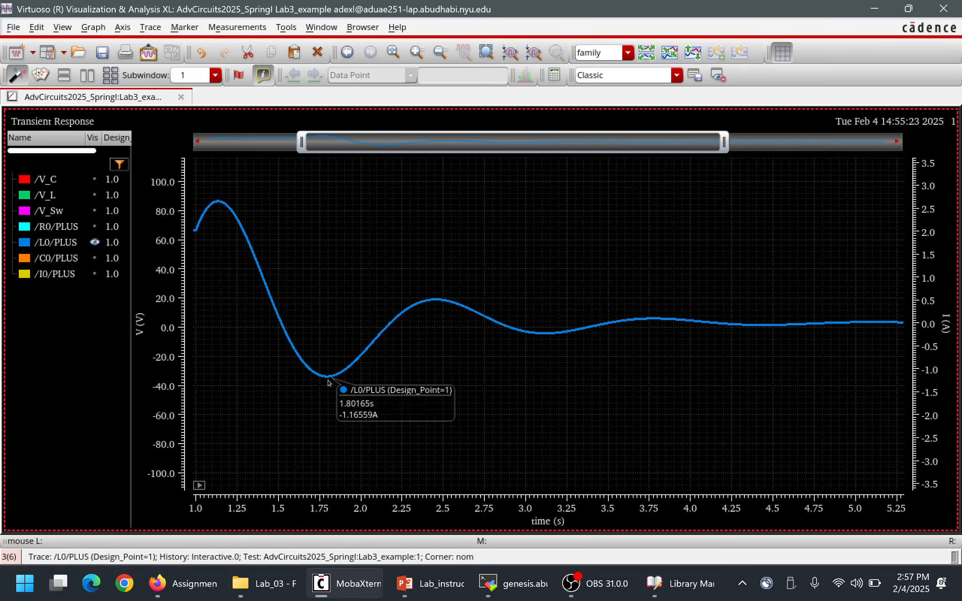
{"action": "key", "text": "alt+Tab"}
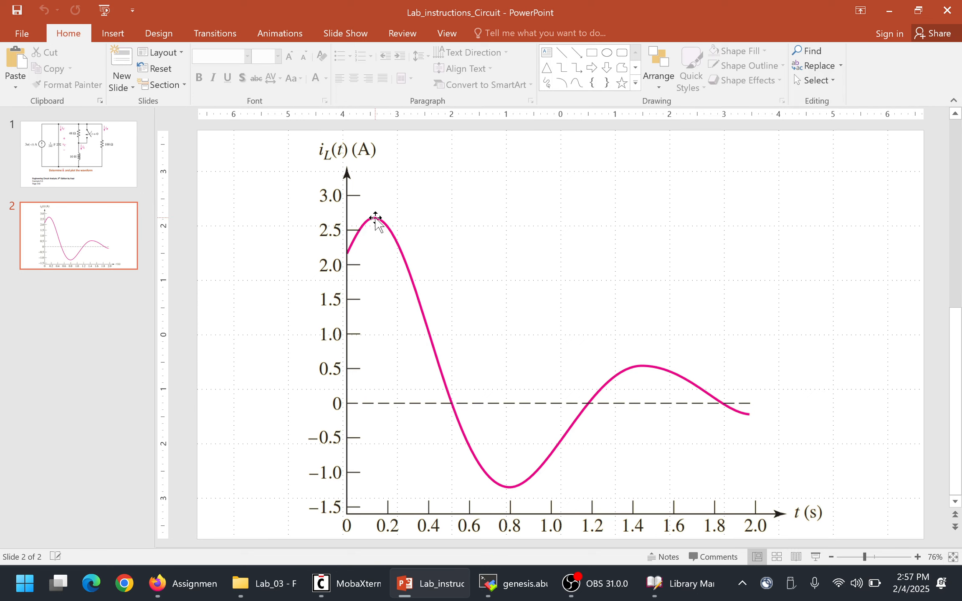
{"action": "key", "text": "alt+Tab"}
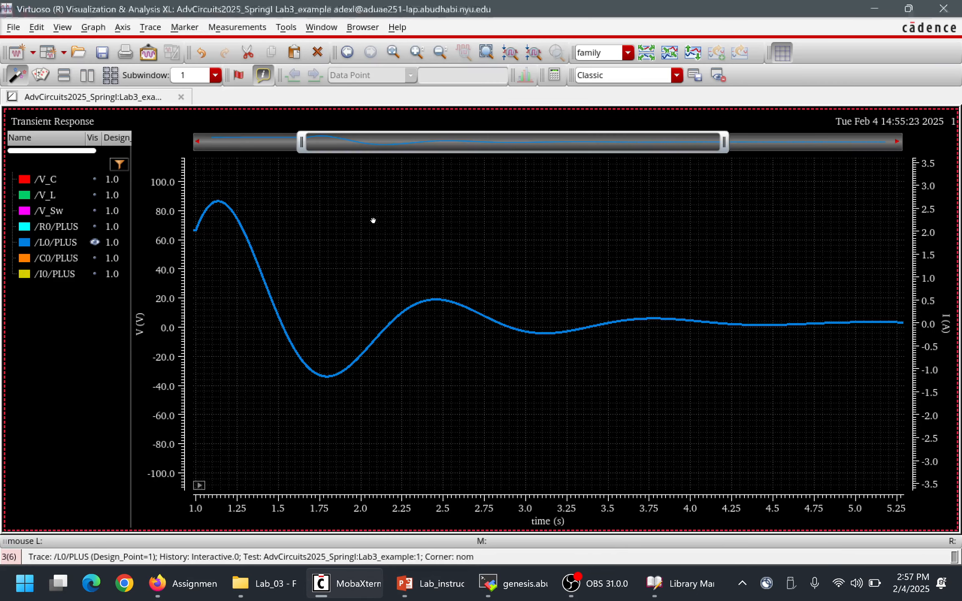
{"action": "mouse_move", "coordinate": [215, 204]}
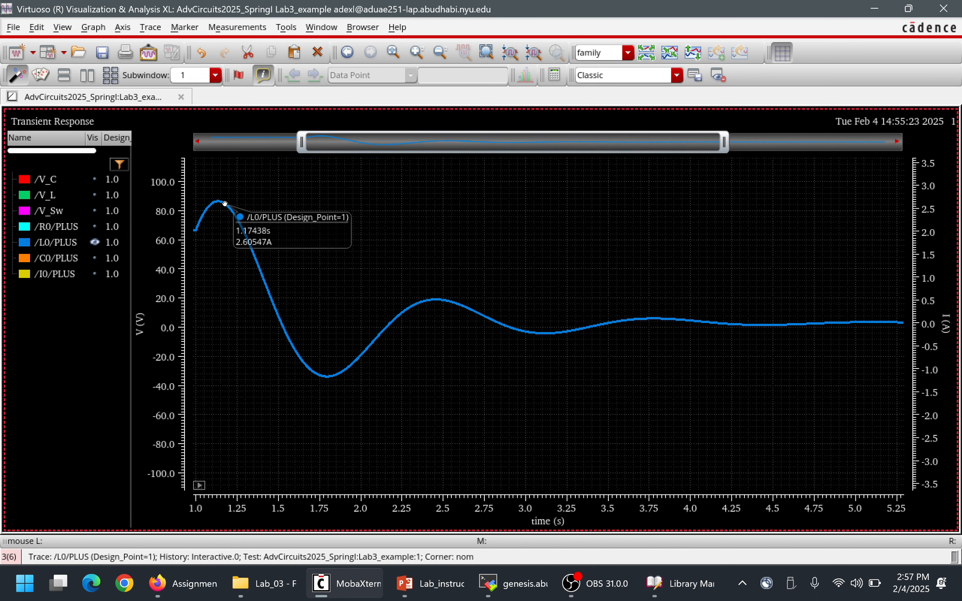
{"action": "key", "text": "alt+Tab"}
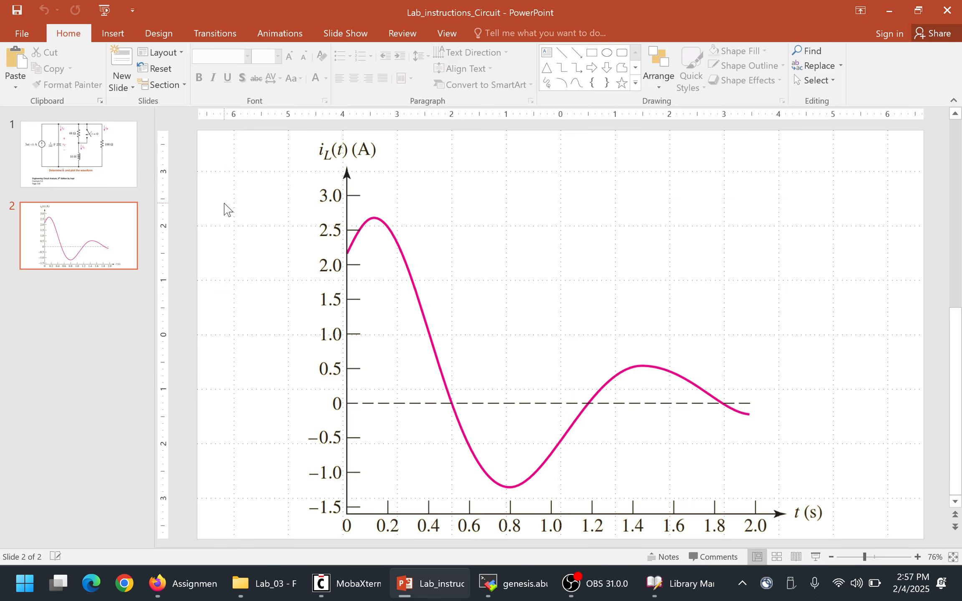
{"action": "key", "text": "alt+Tab"}
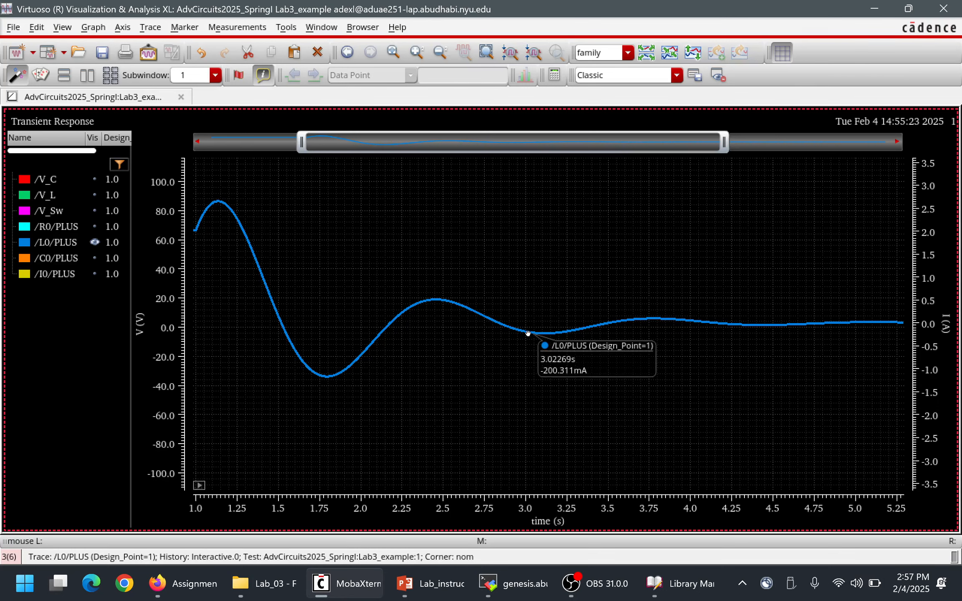
{"action": "key", "text": "alt+Tab"}
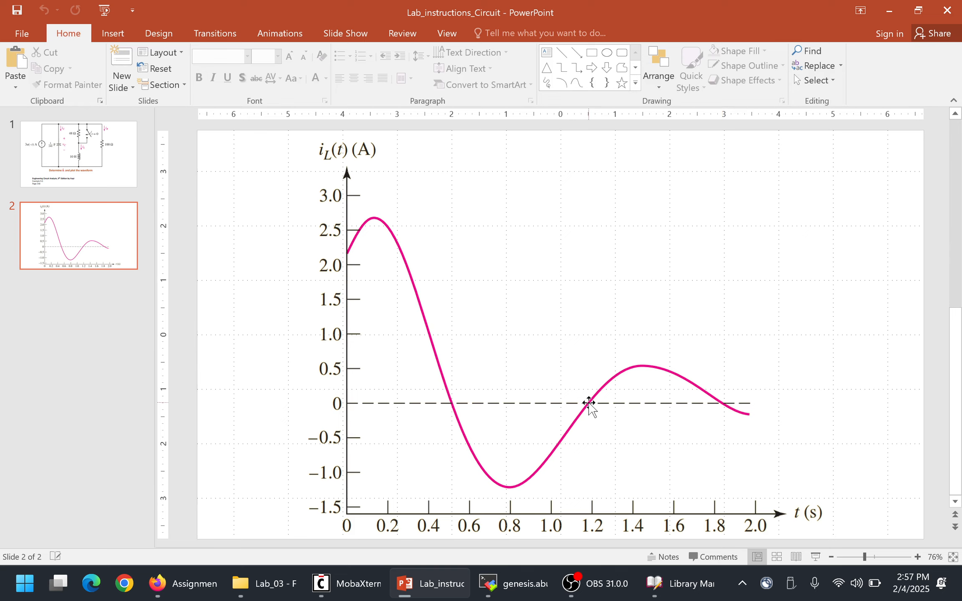
{"action": "key", "text": "alt+Tab"}
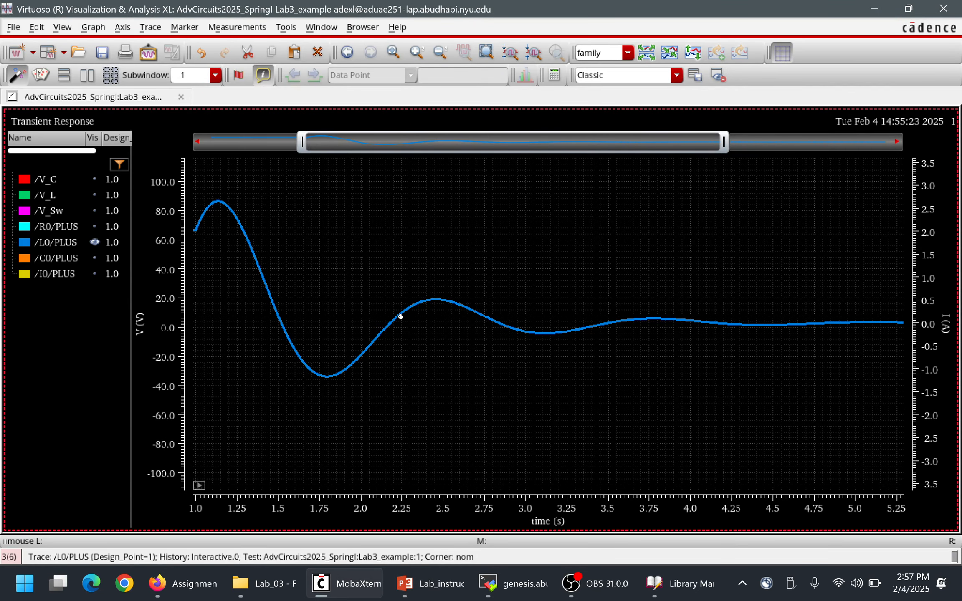
{"action": "mouse_move", "coordinate": [401, 316]}
{"action": "mouse_move", "coordinate": [432, 590]}
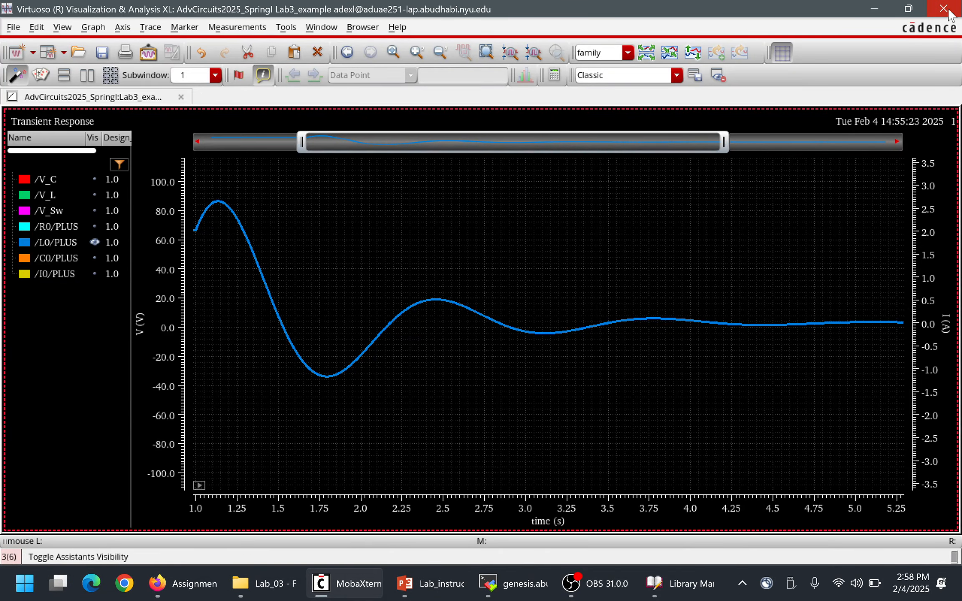
Close the waveform window and bring up the Lab3_example schematic from the ADE XL window.
{"action": "left_click", "coordinate": [936, 17]}
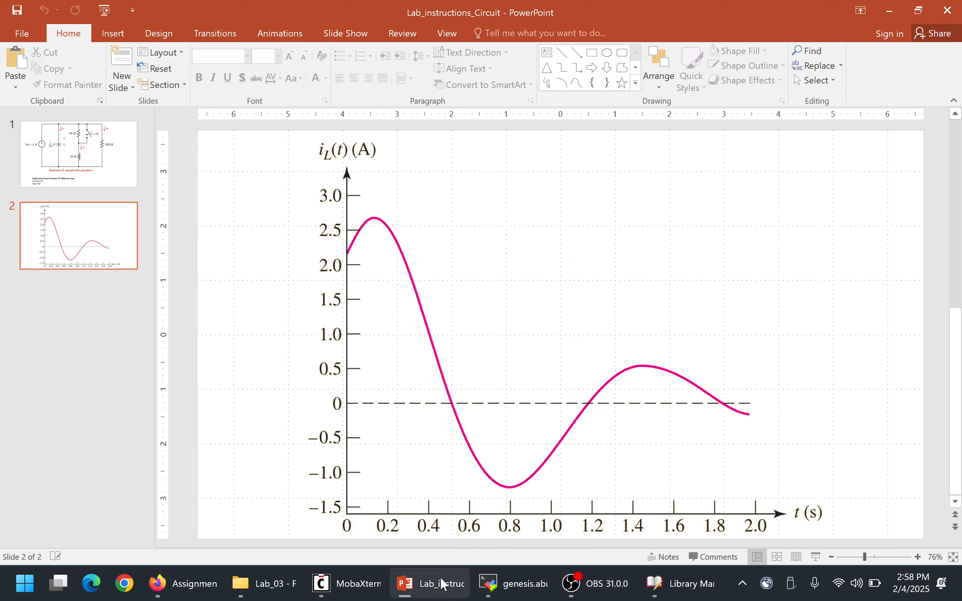
{"action": "mouse_move", "coordinate": [328, 588]}
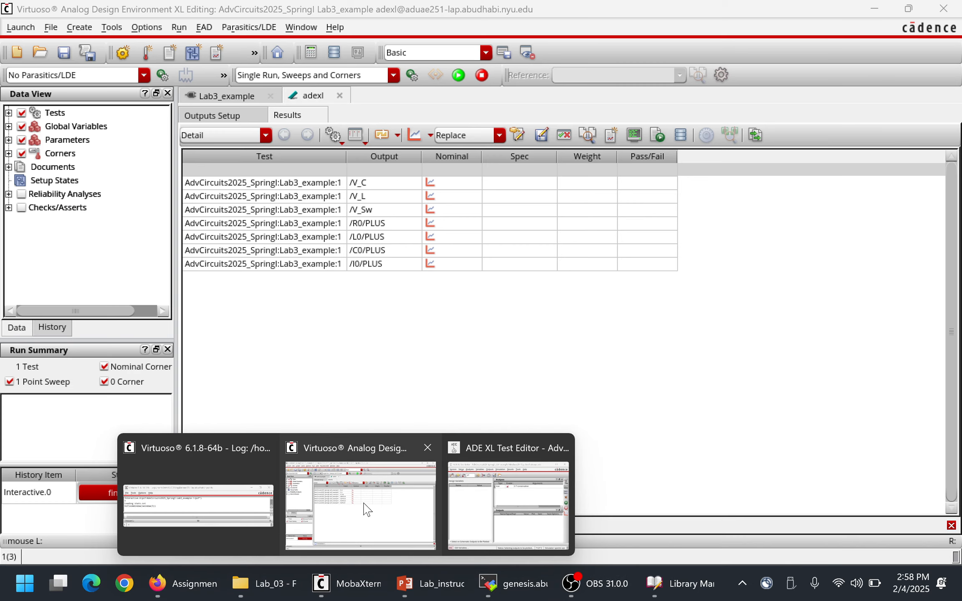
{"action": "left_click", "coordinate": [362, 512]}
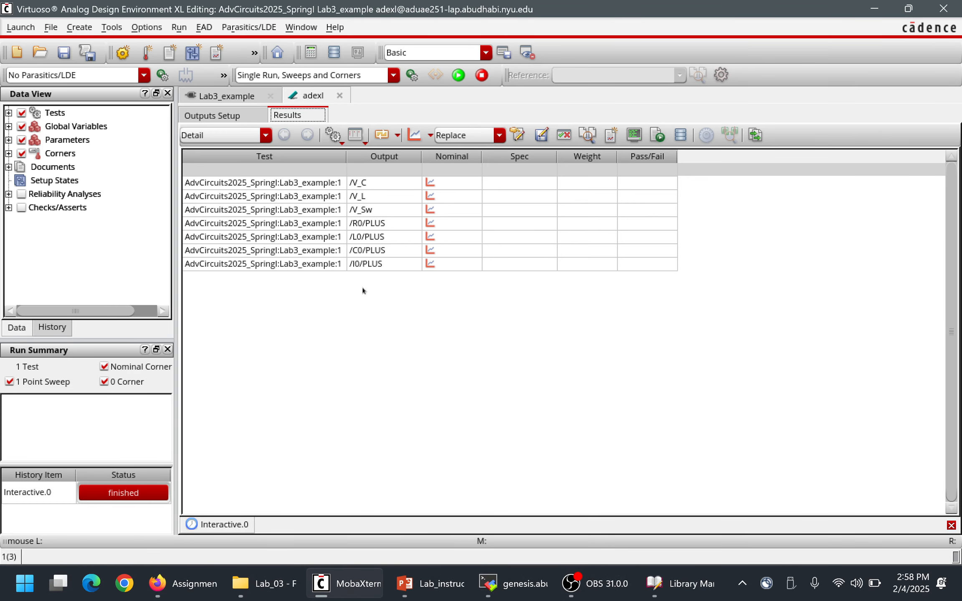
{"action": "left_click", "coordinate": [231, 101]}
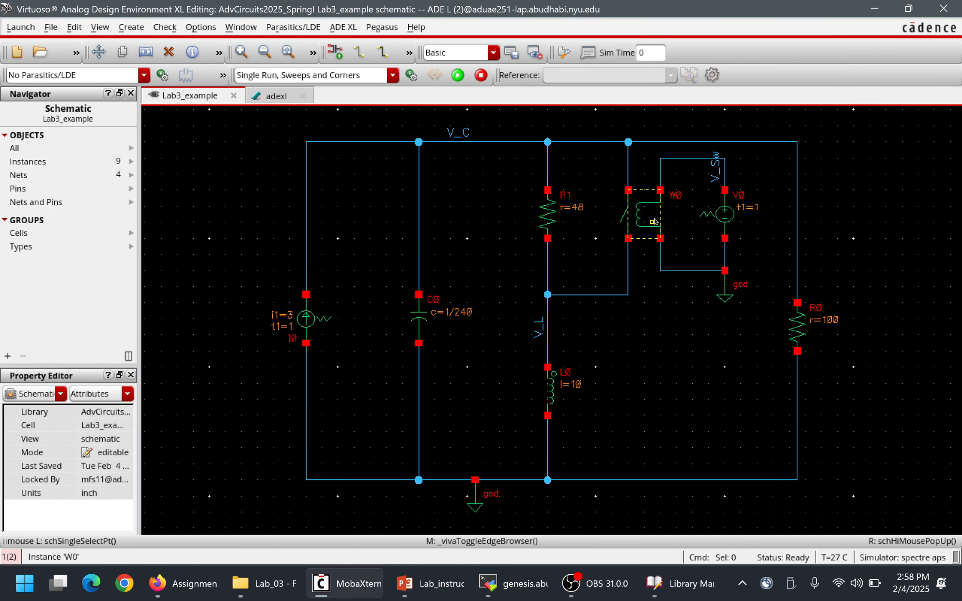
Set the close switch resistance of switch W0 to 0.1 Ohms in its object properties.
{"action": "left_click", "coordinate": [646, 215]}
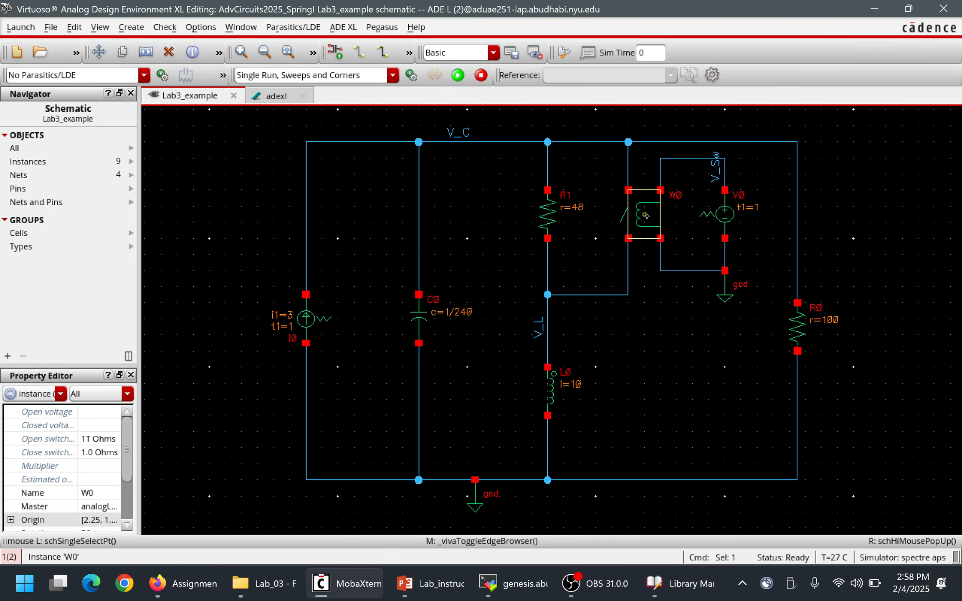
{"action": "key", "text": "q"}
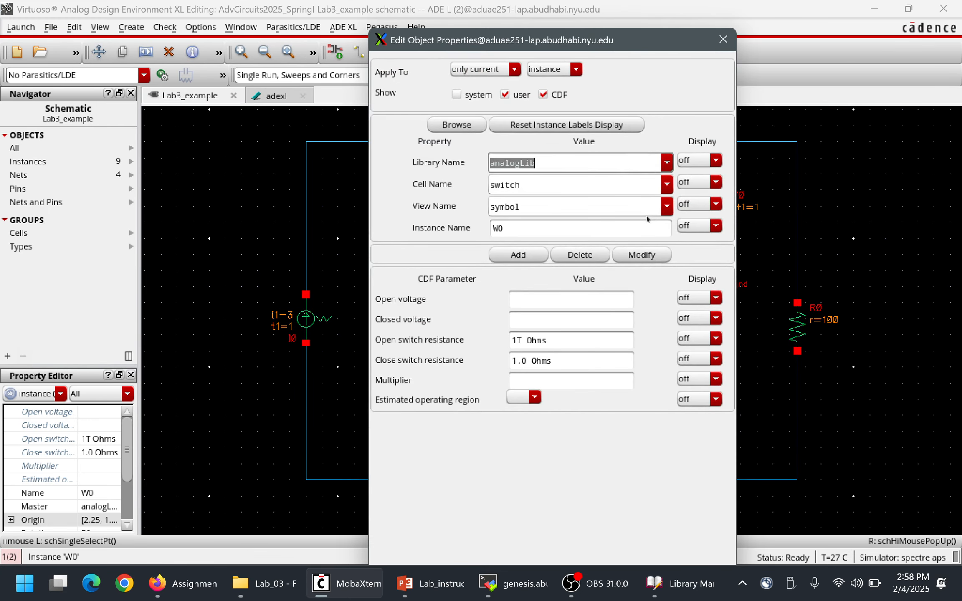
{"action": "left_click", "coordinate": [568, 353]}
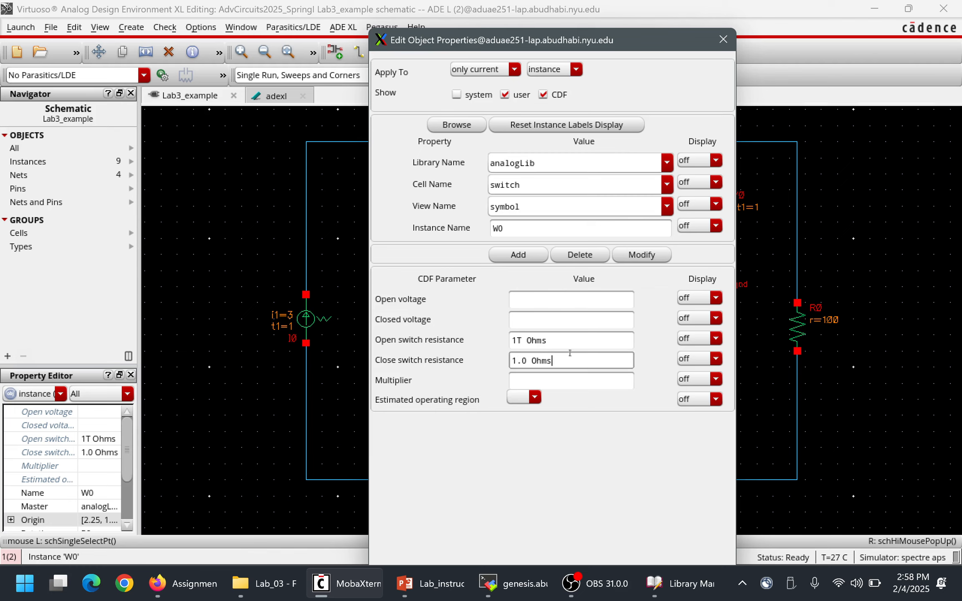
{"action": "left_click_drag", "start_coordinate": [555, 351], "coordinate": [483, 349]}
{"action": "type", "text": "0.1"}
{"action": "key", "text": "Return"}
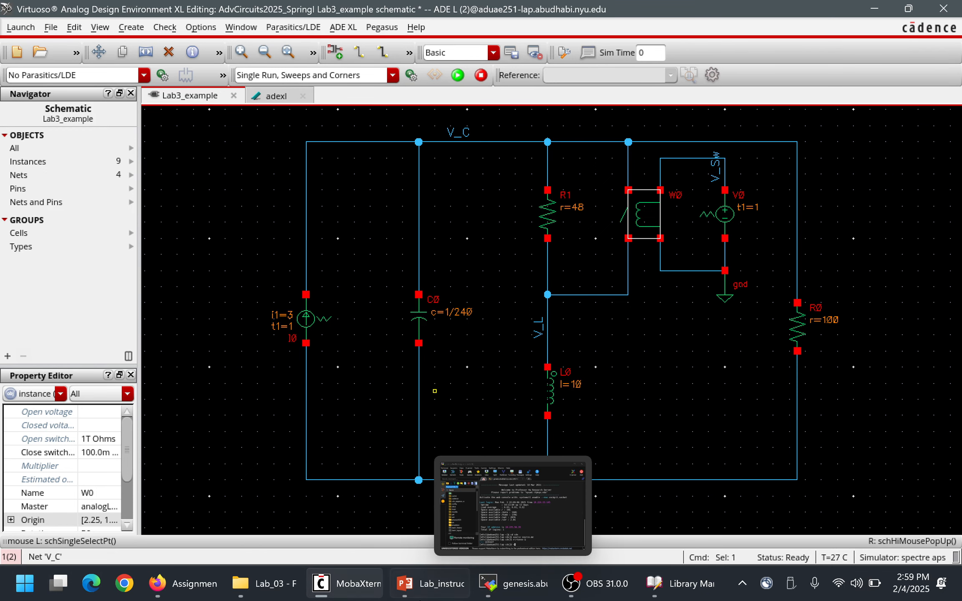
Review the textbook plot in PowerPoint, and plot all existing adexl results in a maximized Virtuoso waveform window.
{"action": "left_click", "coordinate": [455, 584]}
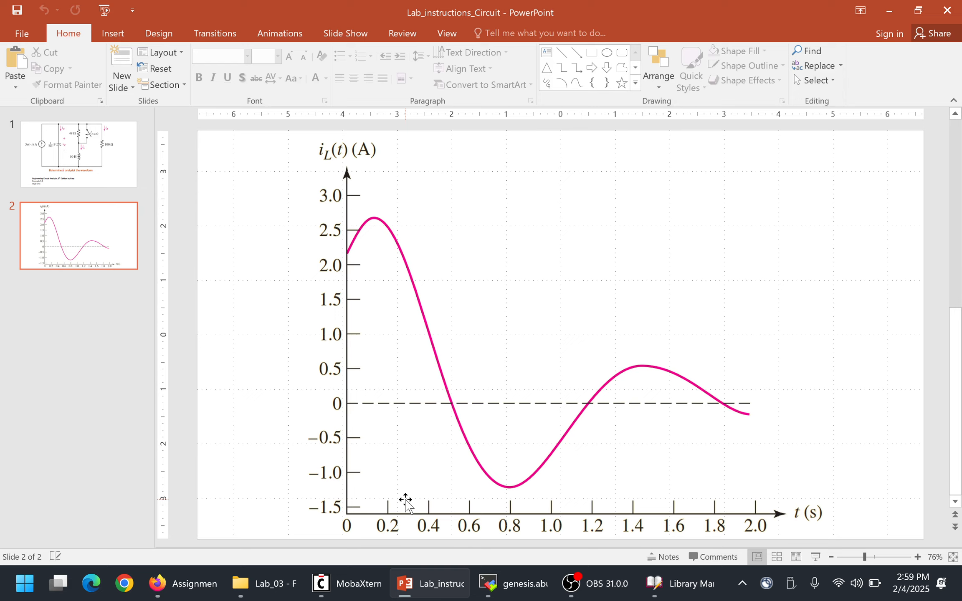
{"action": "key", "text": "alt+Tab"}
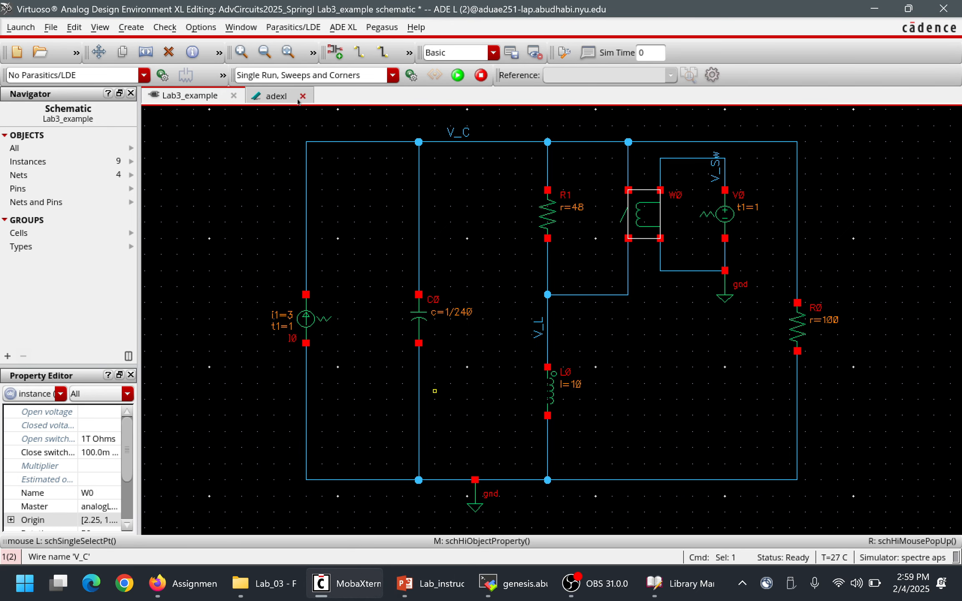
{"action": "left_click", "coordinate": [269, 100]}
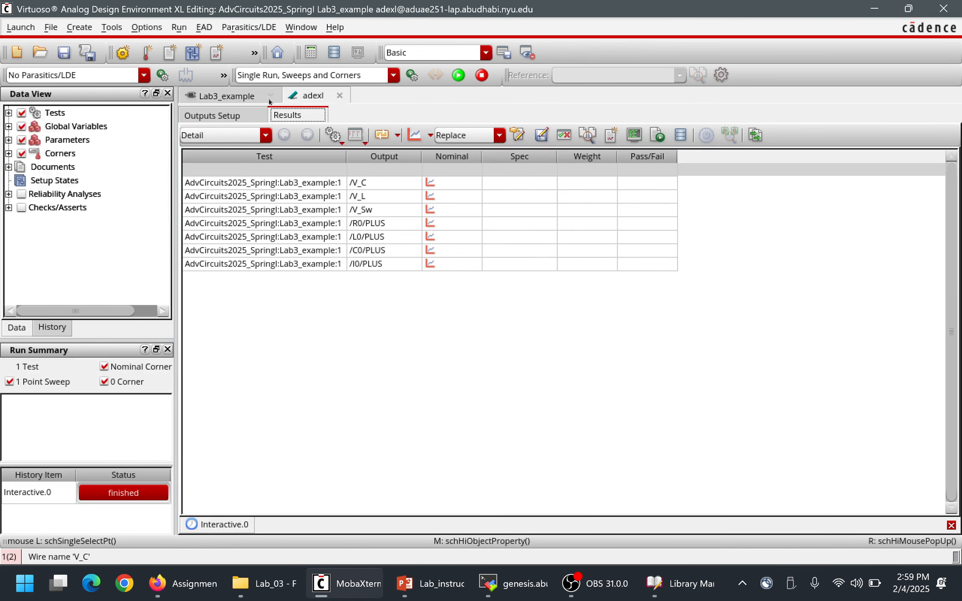
{"action": "left_click", "coordinate": [414, 135]}
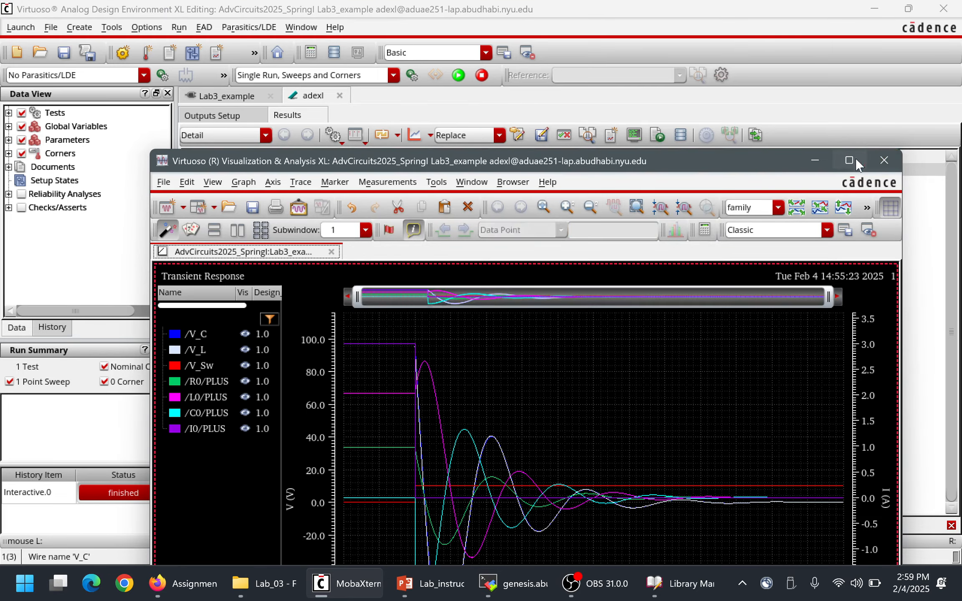
{"action": "left_click", "coordinate": [849, 161]}
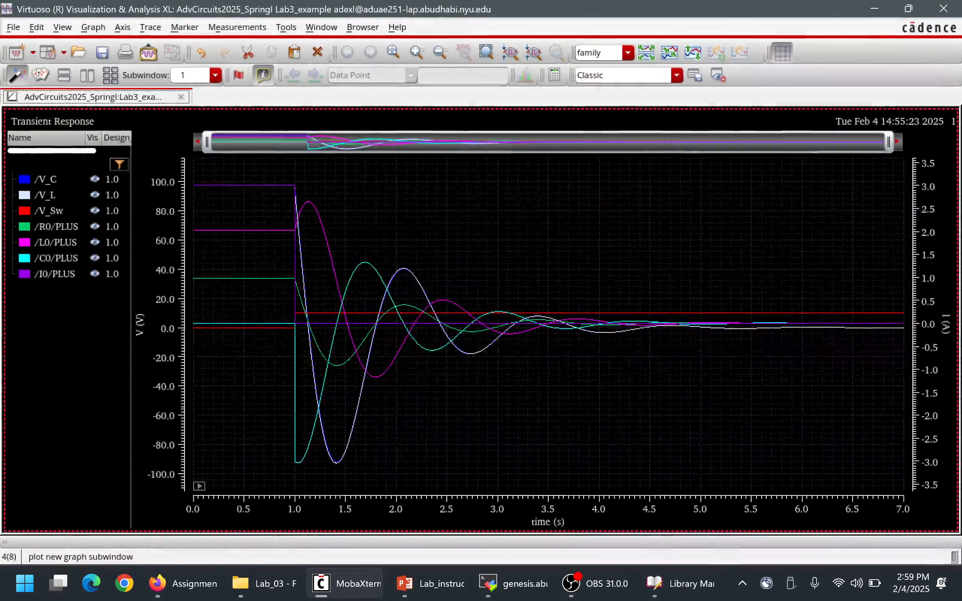
Limit the displayed time range to about 0.96 to 3.98 s and hide every trace except /V_Sw.
{"action": "left_click_drag", "start_coordinate": [712, 163], "coordinate": [583, 163]}
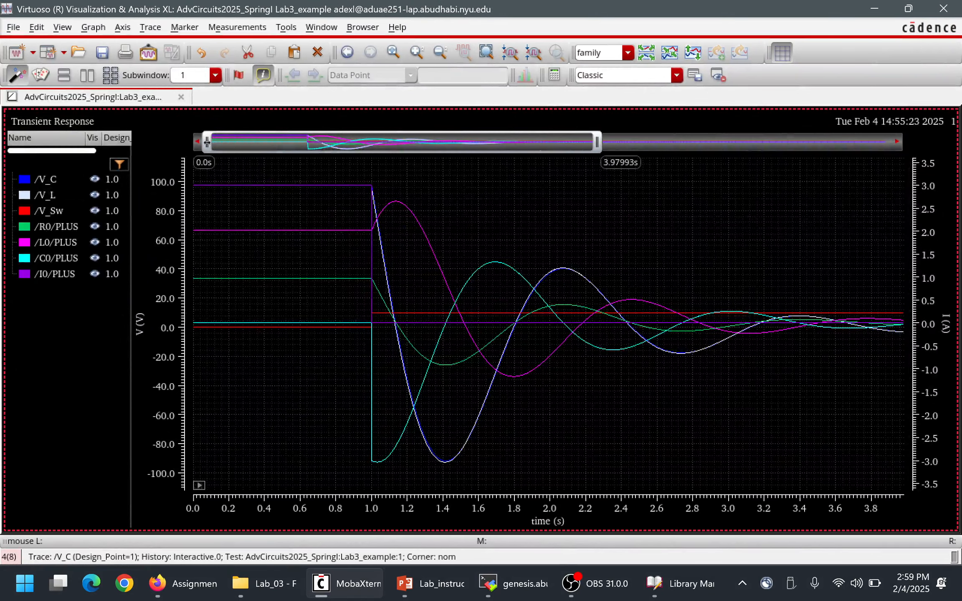
{"action": "left_click_drag", "start_coordinate": [208, 144], "coordinate": [313, 141]}
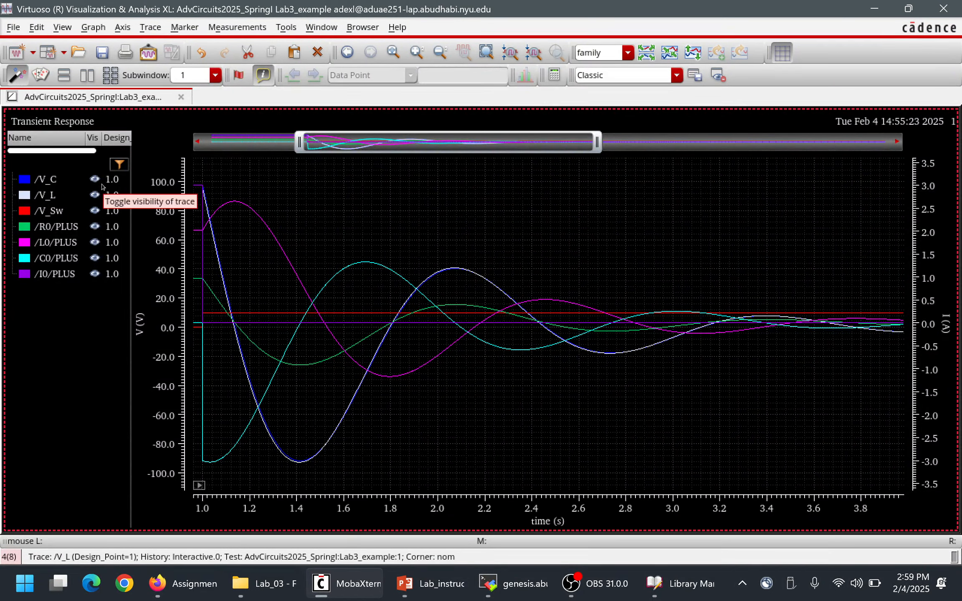
{"action": "left_click", "coordinate": [100, 227]}
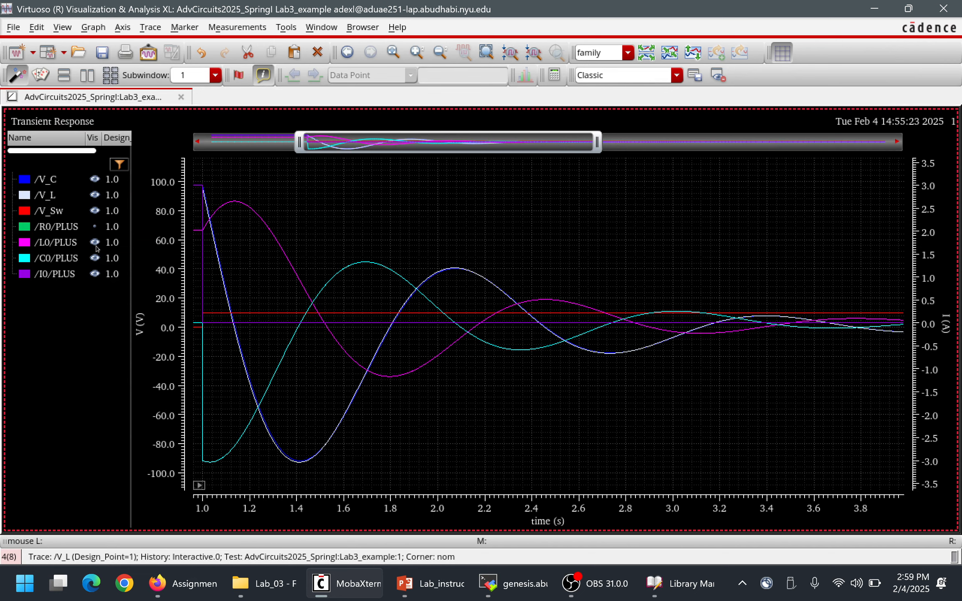
{"action": "left_click", "coordinate": [95, 242]}
{"action": "left_click", "coordinate": [95, 274]}
{"action": "left_click", "coordinate": [95, 195]}
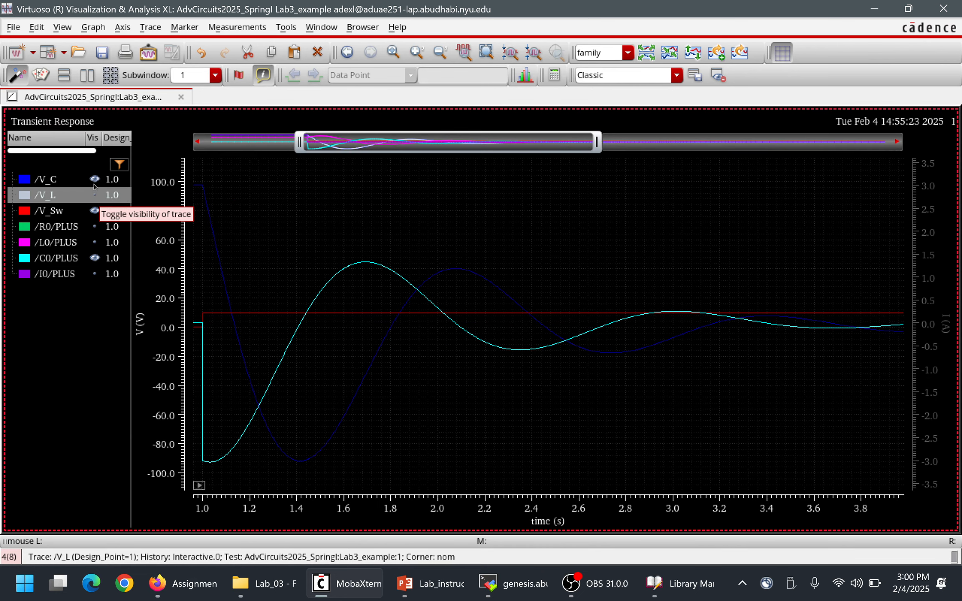
{"action": "left_click", "coordinate": [95, 179]}
{"action": "left_click", "coordinate": [96, 259]}
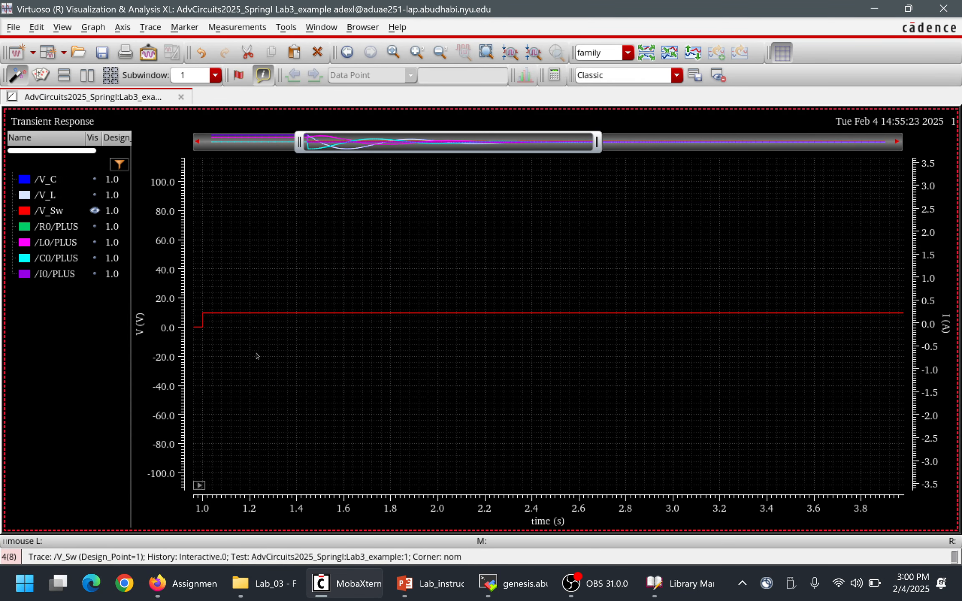
Zoom in on the rising edge of the /V_Sw trace at 1.0 s to examine the switching transition.
{"action": "right_click_drag", "start_coordinate": [259, 358], "coordinate": [184, 294]}
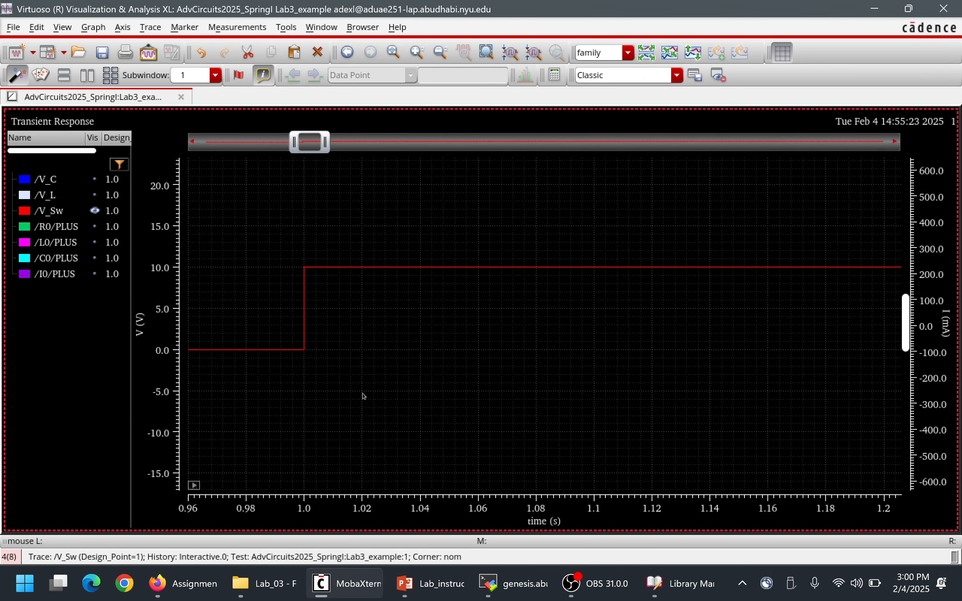
{"action": "right_click_drag", "start_coordinate": [363, 395], "coordinate": [179, 213]}
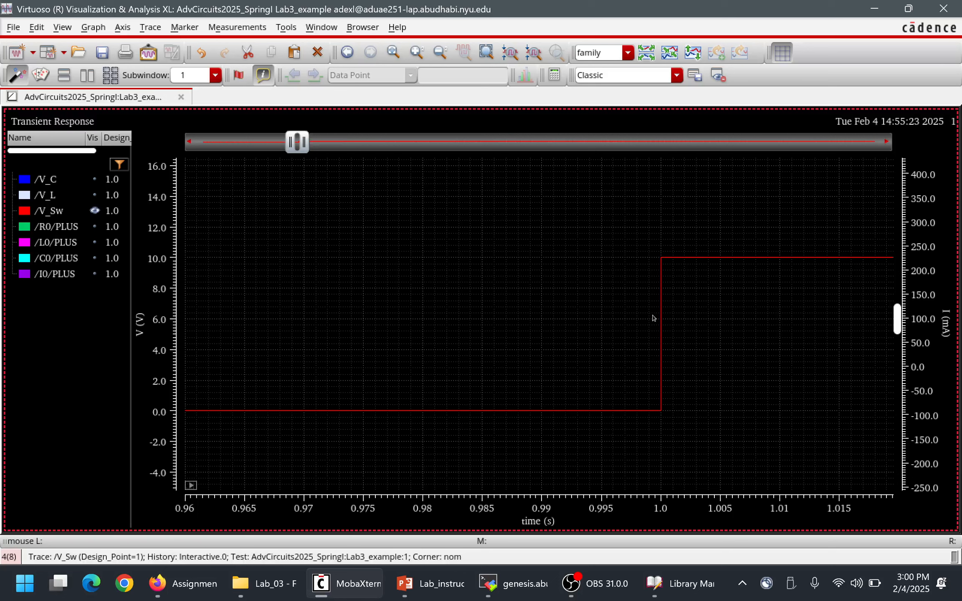
Display only the /I0/PLUS trace in place of /V_Sw and examine its current levels around 1.0 s within about 0 to 1.58 s.
{"action": "mouse_move", "coordinate": [646, 409]}
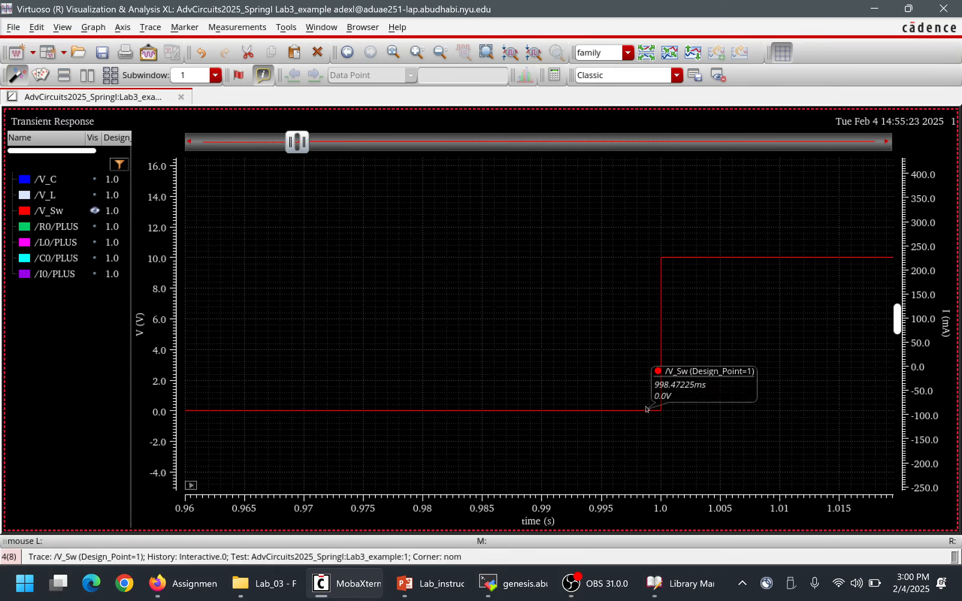
{"action": "mouse_move", "coordinate": [695, 258]}
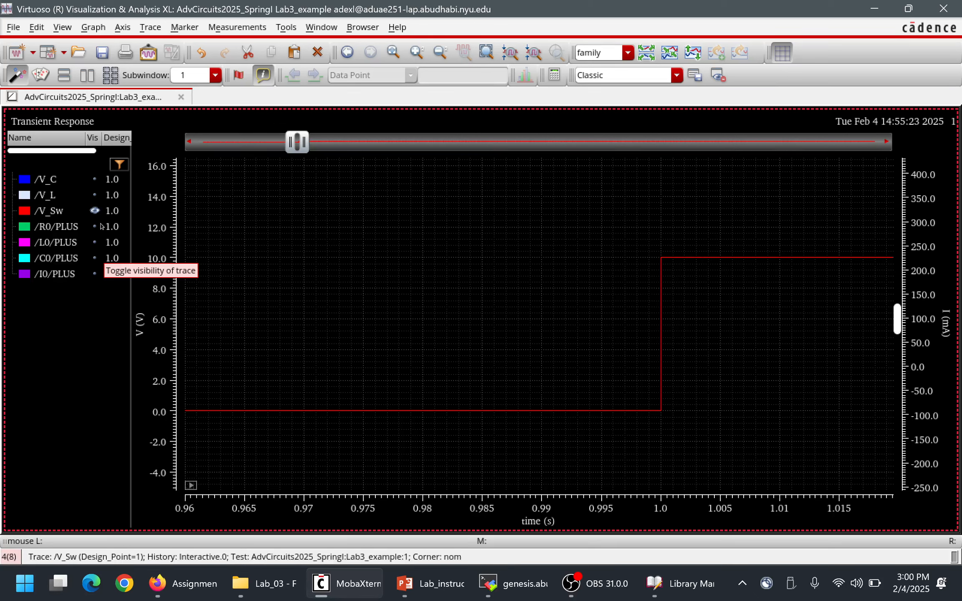
{"action": "left_click", "coordinate": [95, 211]}
{"action": "left_click", "coordinate": [94, 274]}
{"action": "key", "text": "f"}
{"action": "right_click_drag", "start_coordinate": [356, 435], "coordinate": [155, 155]}
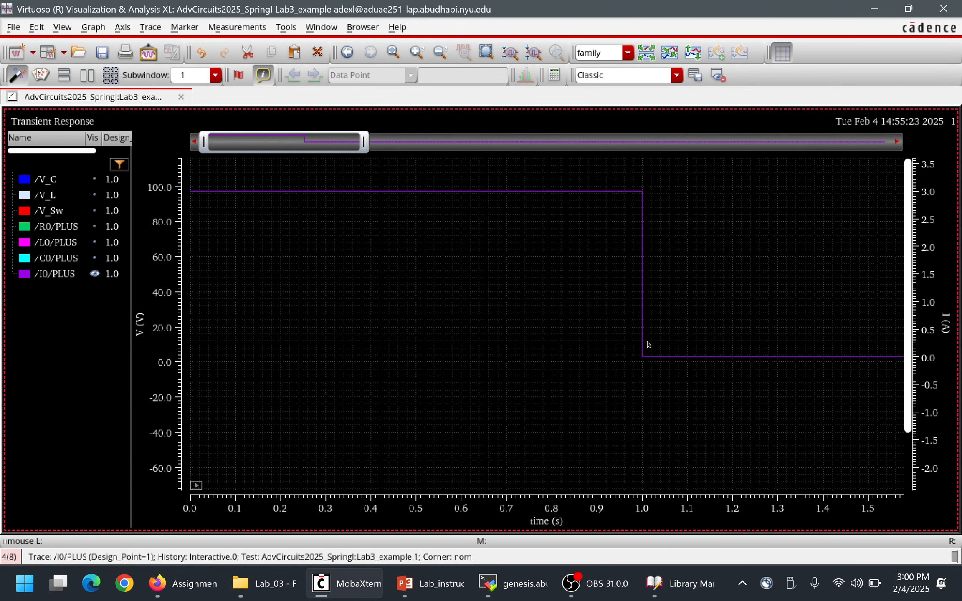
{"action": "mouse_move", "coordinate": [639, 193]}
{"action": "mouse_move", "coordinate": [650, 356]}
{"action": "mouse_move", "coordinate": [892, 359]}
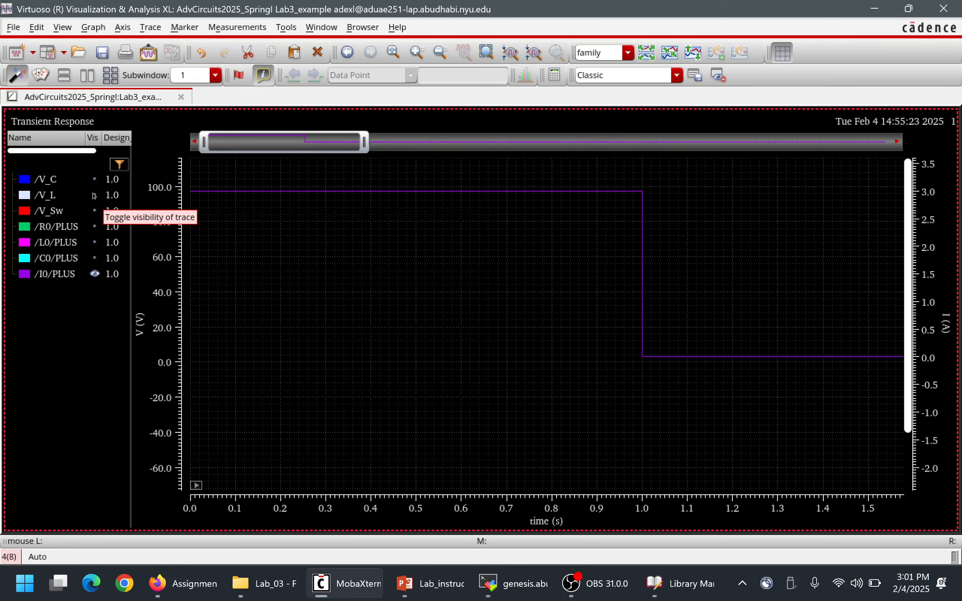
Add the /V_C trace to the /I0/PLUS plot and fit the graph to the full 0 to 7 s time range.
{"action": "left_click", "coordinate": [94, 179]}
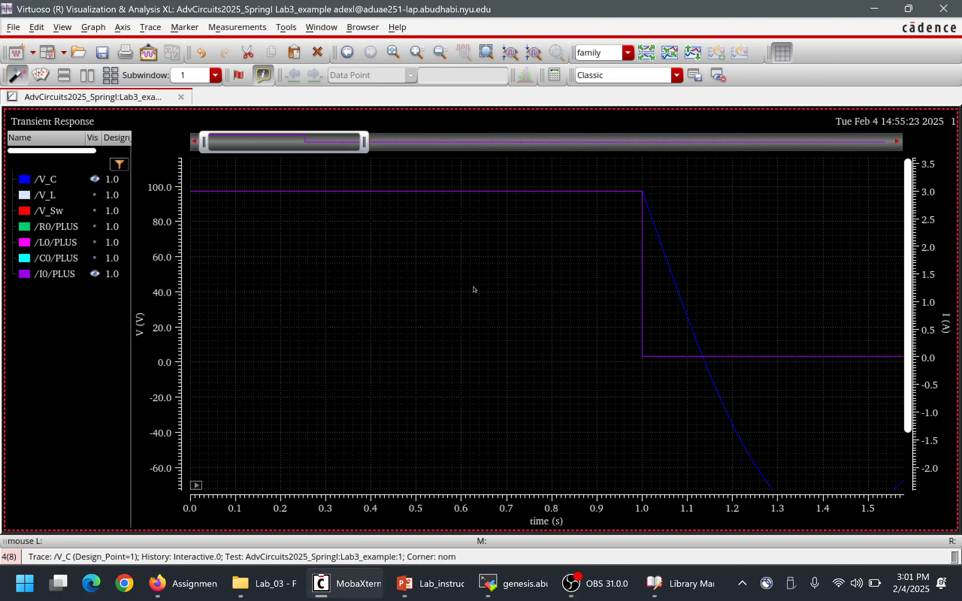
{"action": "key", "text": "f"}
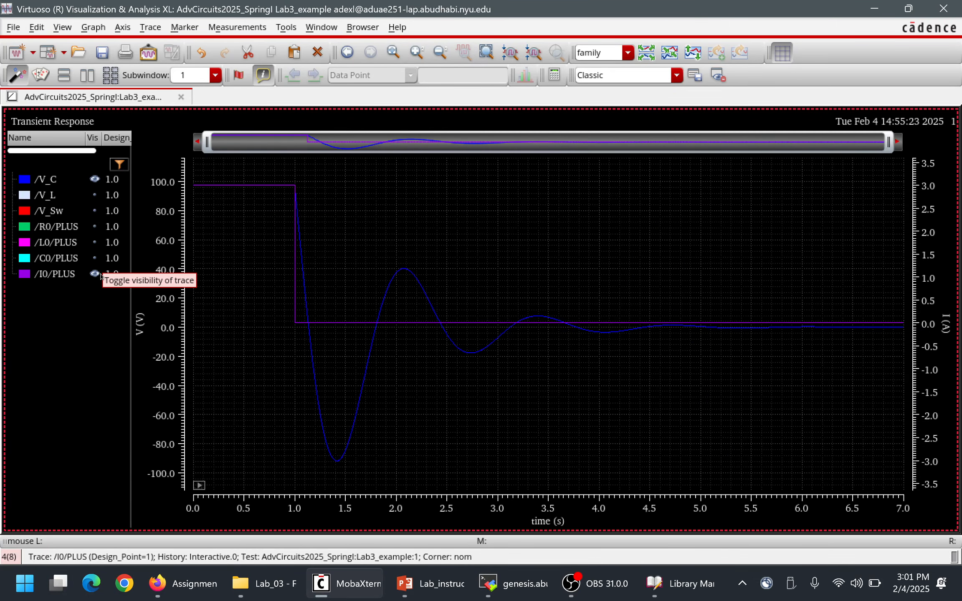
{"action": "left_click", "coordinate": [96, 180]}
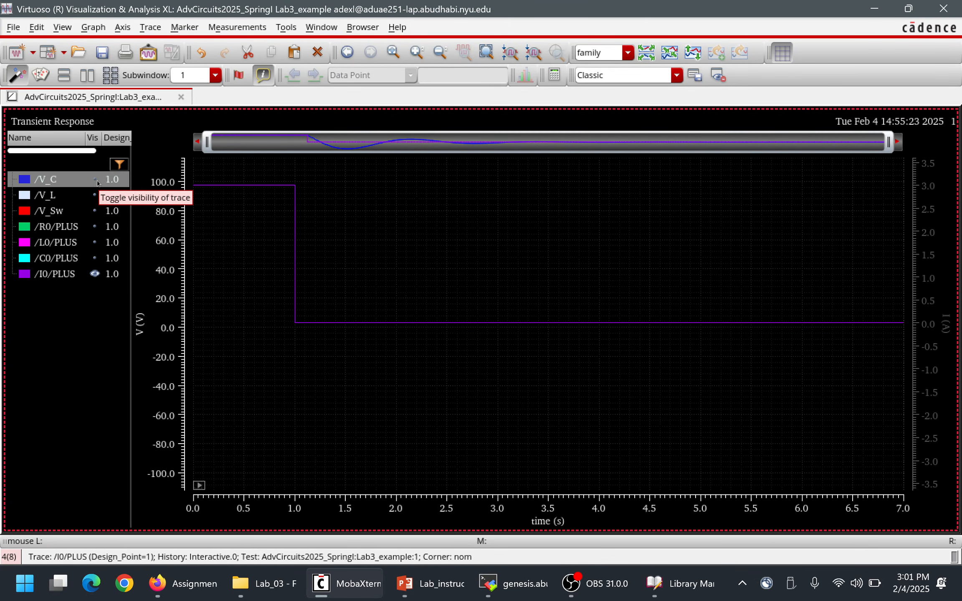
{"action": "left_click", "coordinate": [96, 180]}
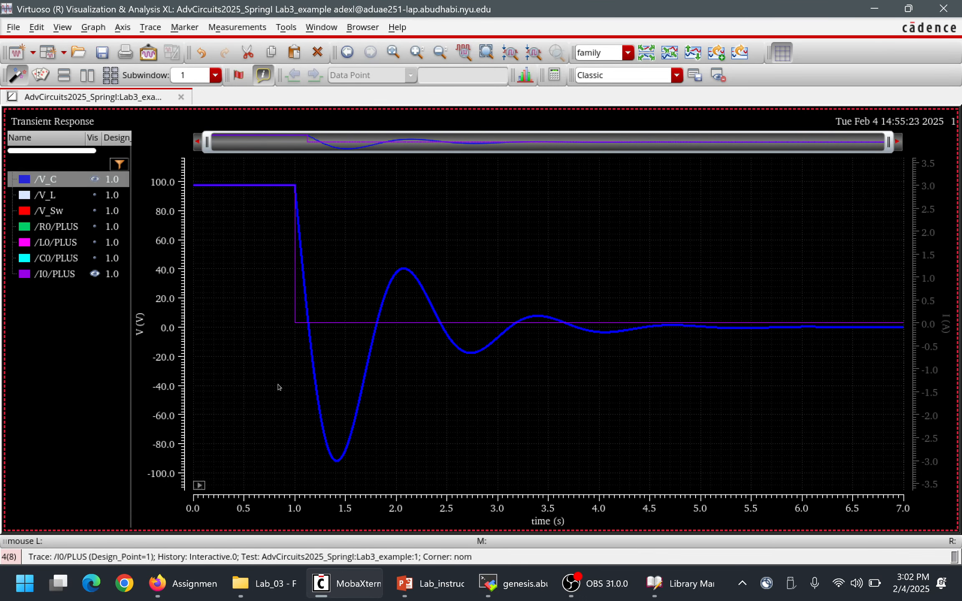
Switch to the Lab_instructions_Circuit presentation in PowerPoint and view the circuit diagram on slide 1.
{"action": "left_click", "coordinate": [417, 596]}
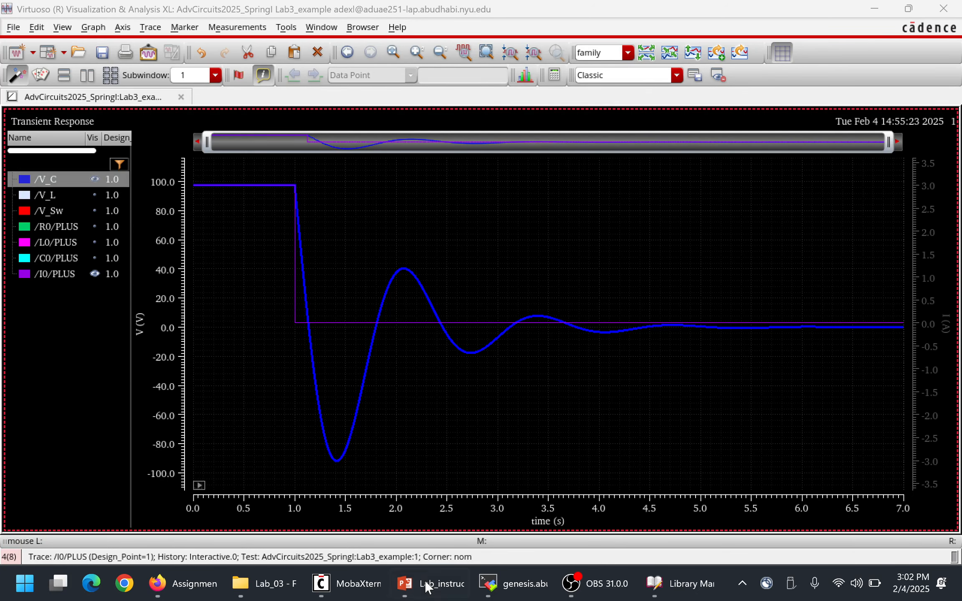
{"action": "left_click", "coordinate": [424, 585]}
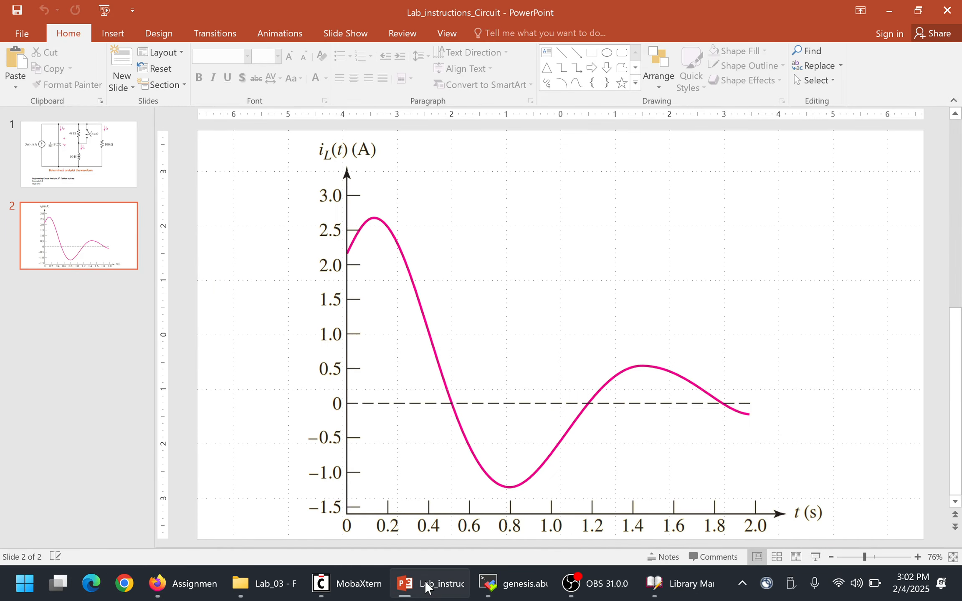
{"action": "key", "text": "Page_Up"}
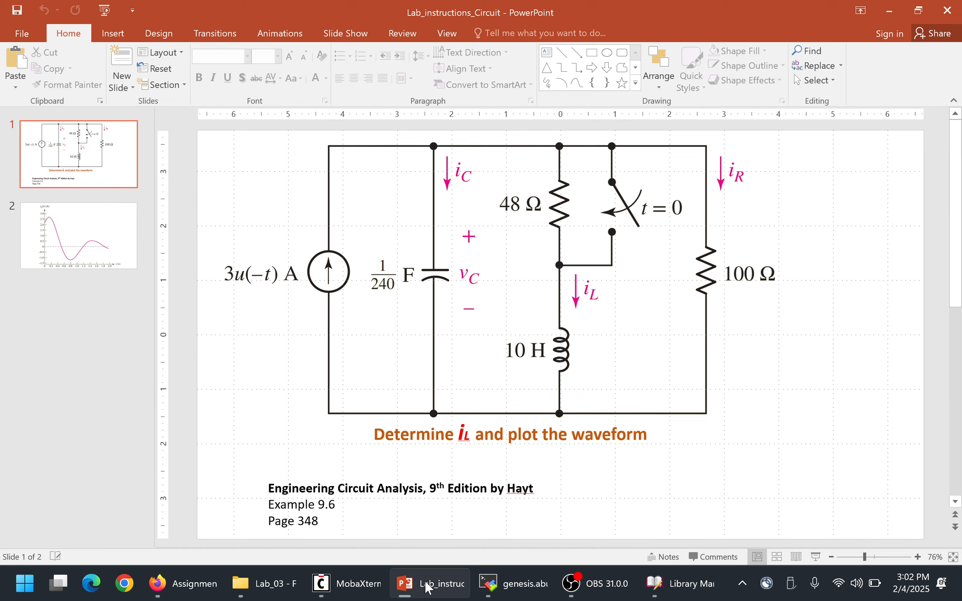